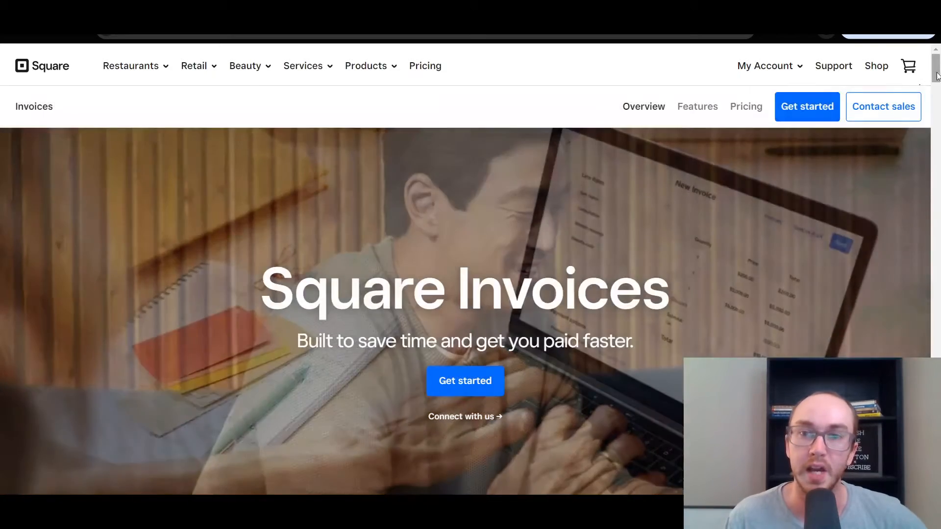
# Scroll the Invoices overview down past the feature cards to the Free $0 and Plus $20 plans
pyautogui.moveTo(937, 75); pyautogui.dragTo(937, 100)
pyautogui.scroll(-2, 846, 175)
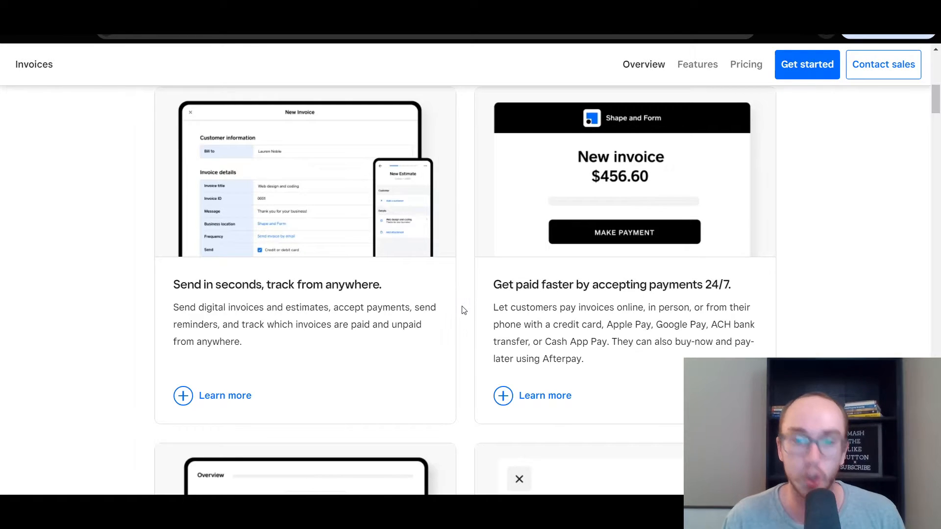
pyautogui.scroll(-3, 463, 309)
pyautogui.scroll(-2, 533, 301)
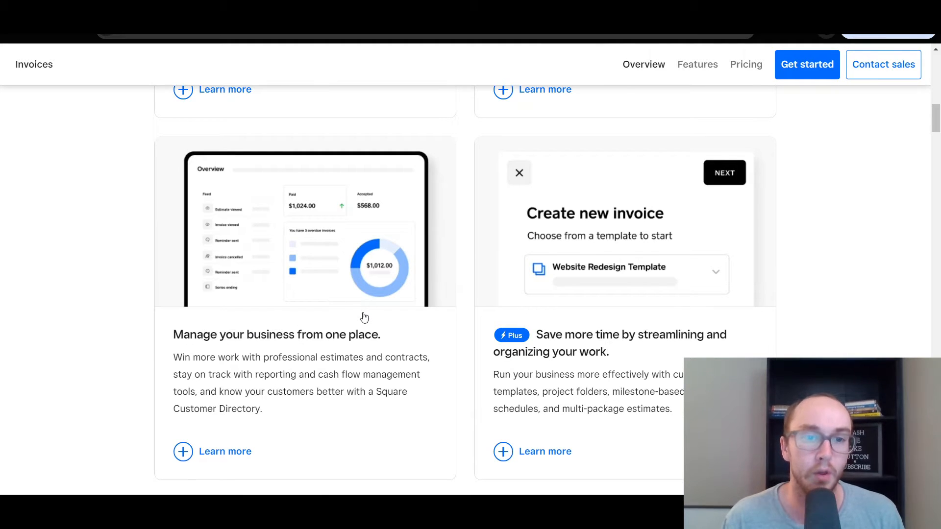
pyautogui.scroll(-7, 361, 319)
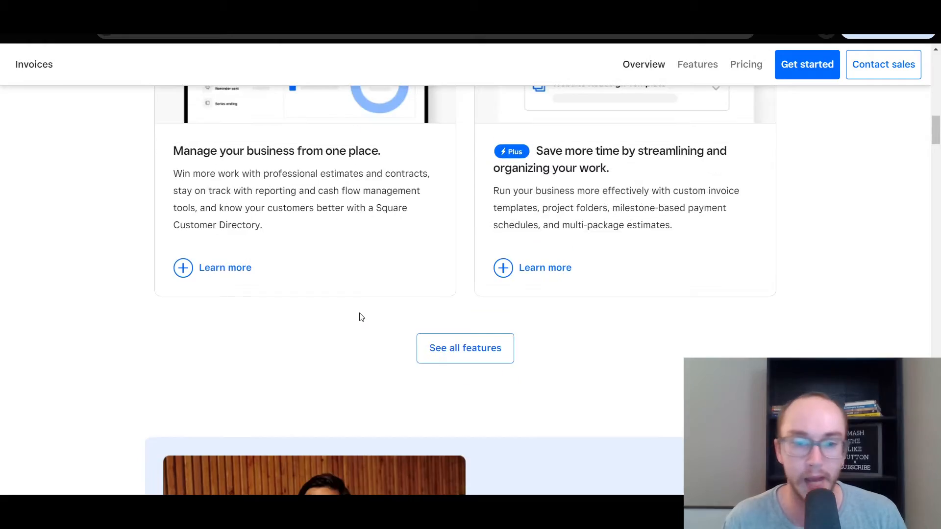
pyautogui.scroll(-7, 359, 314)
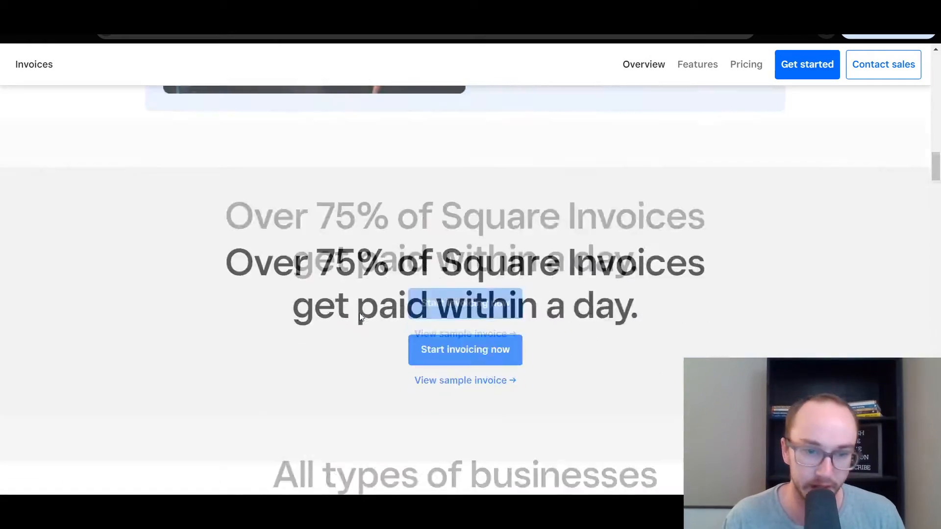
pyautogui.scroll(-15, 359, 317)
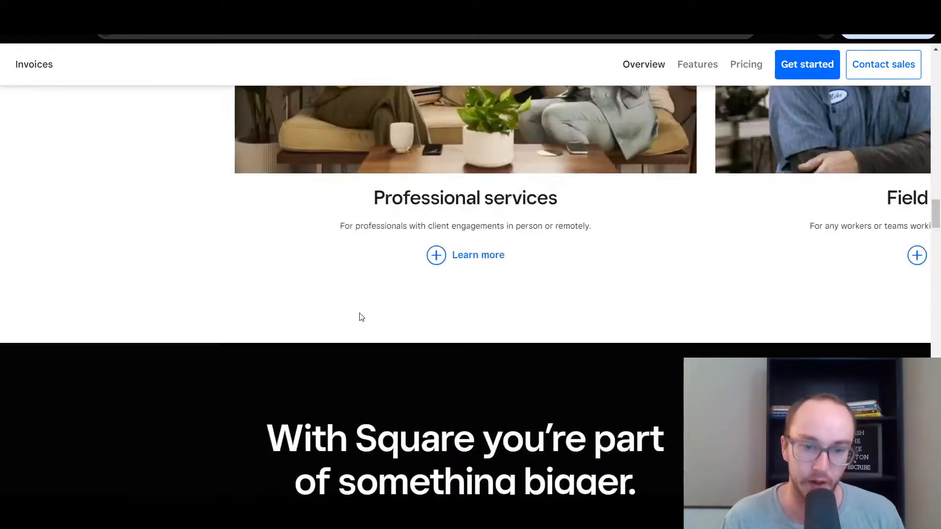
pyautogui.scroll(-15, 359, 317)
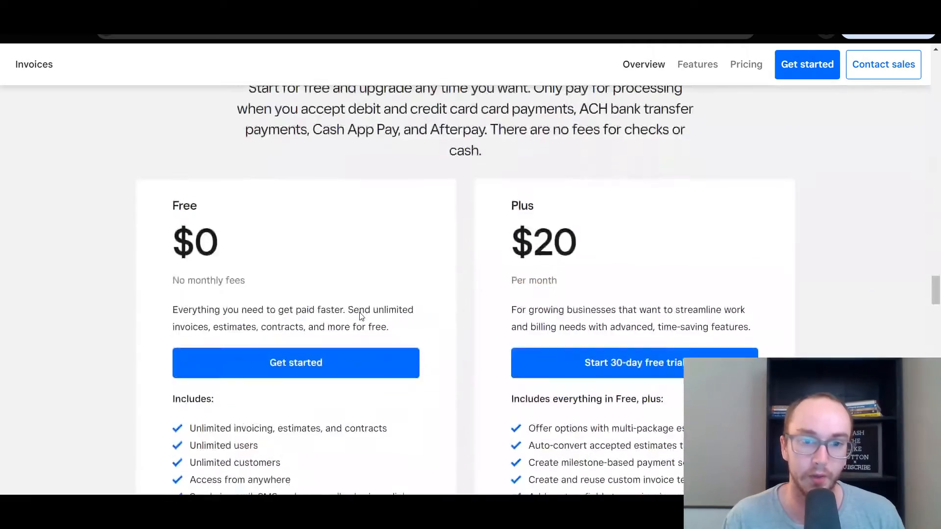
pyautogui.scroll(-1, 360, 317)
pyautogui.scroll(2, 361, 312)
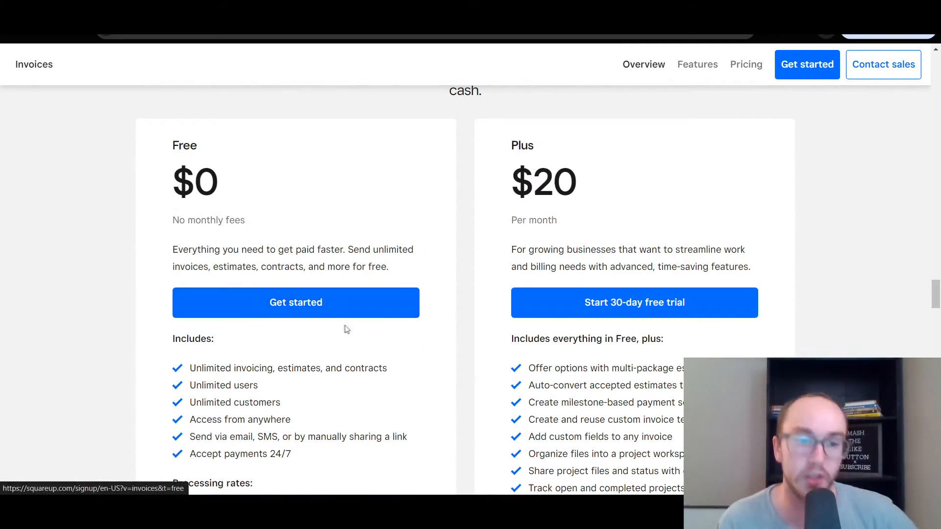
pyautogui.scroll(-3, 345, 317)
pyautogui.scroll(-2, 249, 295)
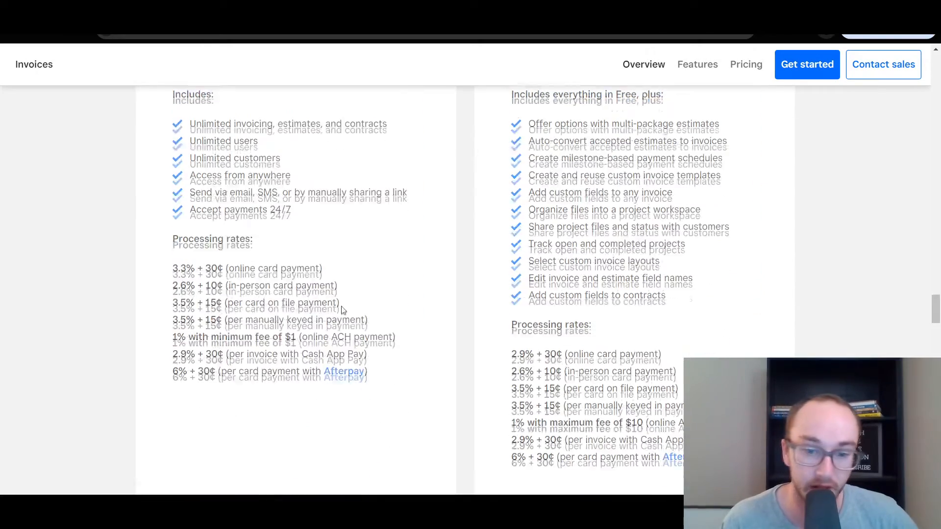
pyautogui.scroll(2, 203, 282)
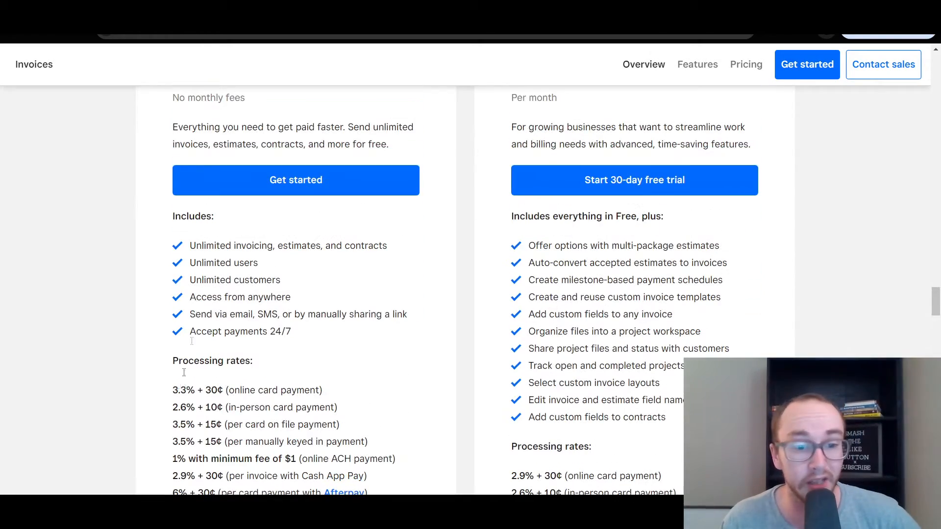
pyautogui.moveTo(174, 393); pyautogui.dragTo(247, 389)
pyautogui.click(196, 391)
pyautogui.click(249, 387)
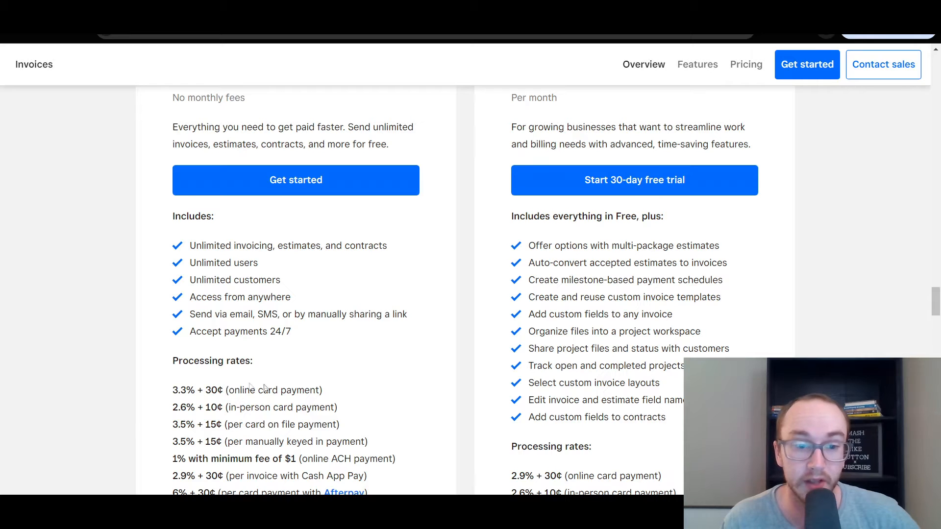
pyautogui.scroll(-1, 377, 387)
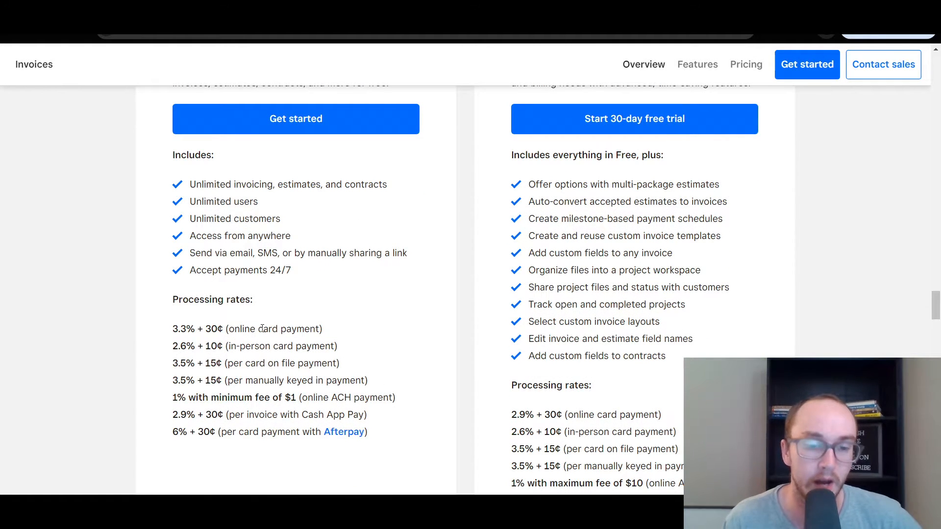
pyautogui.moveTo(188, 341); pyautogui.dragTo(227, 428)
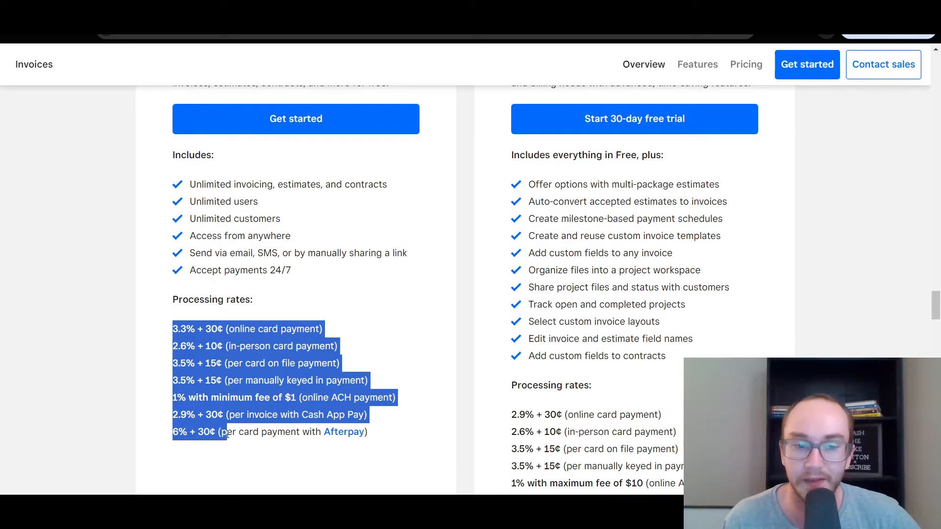
pyautogui.click(216, 428)
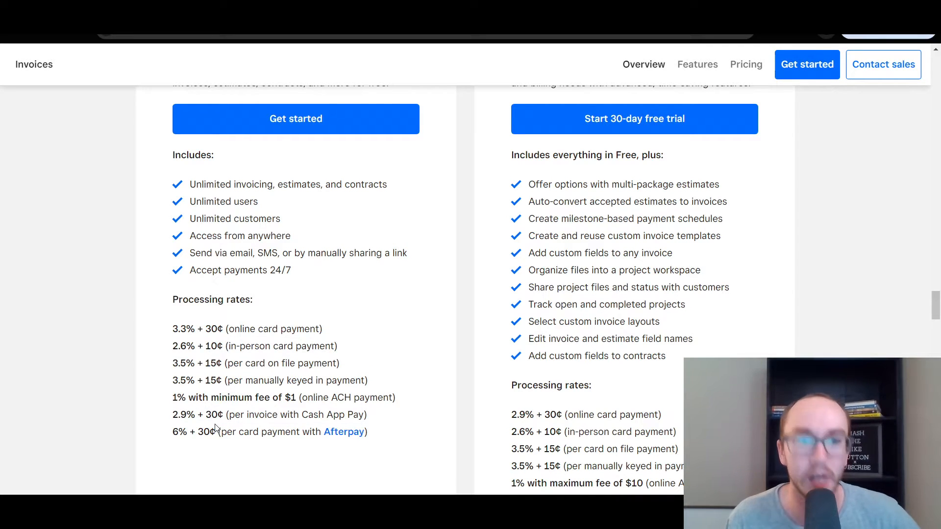
pyautogui.scroll(1, 216, 428)
pyautogui.scroll(5, 371, 345)
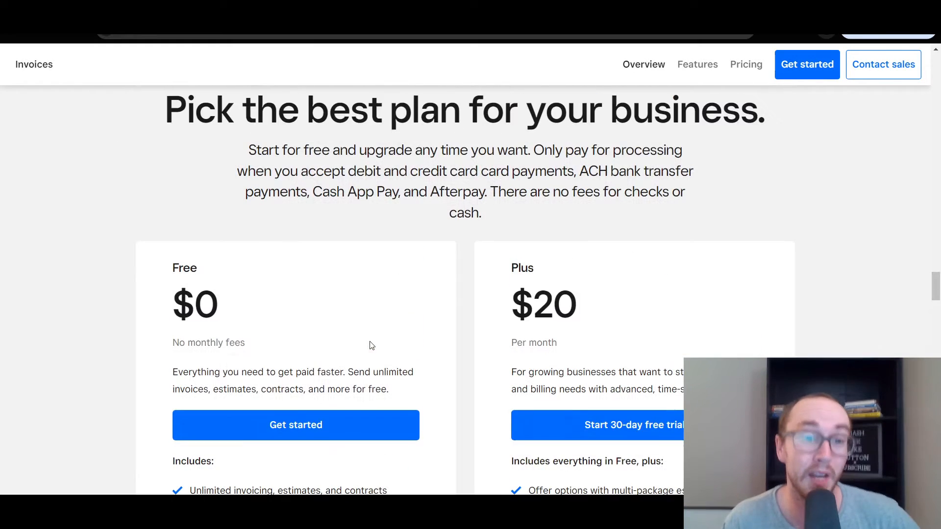
pyautogui.scroll(-2, 357, 348)
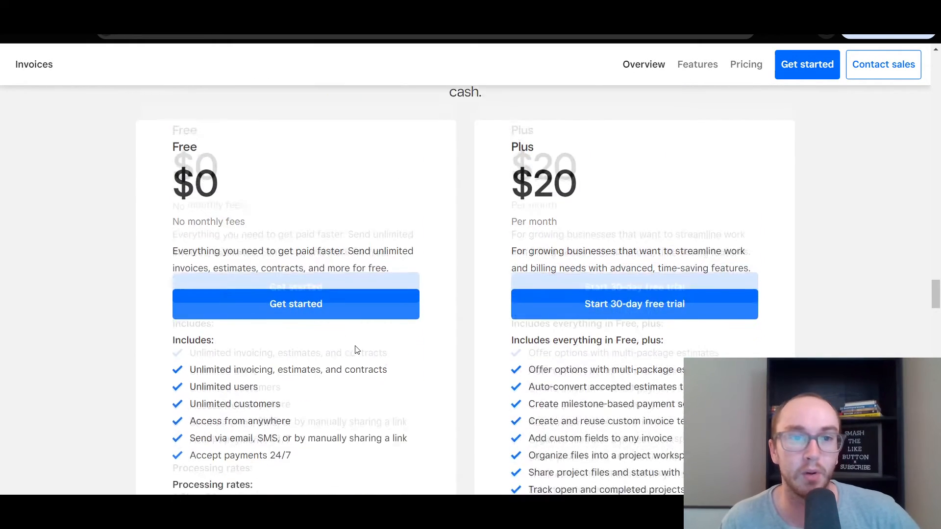
pyautogui.scroll(1, 234, 371)
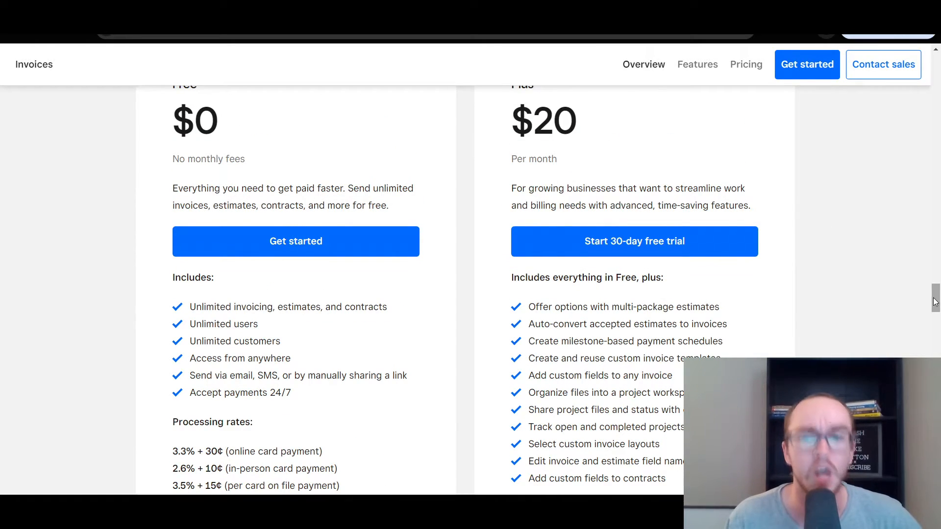
pyautogui.scroll(2, 935, 301)
pyautogui.scroll(-1, 935, 301)
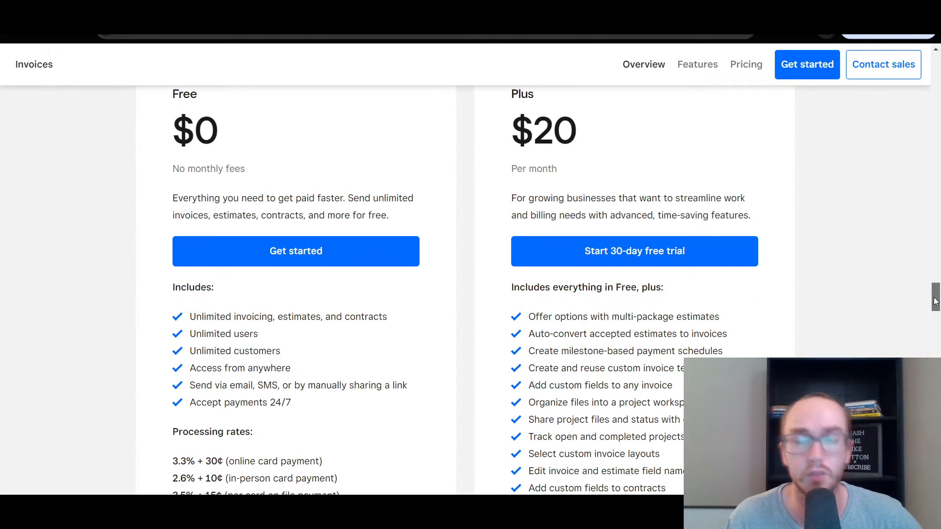
pyautogui.scroll(-1, 936, 297)
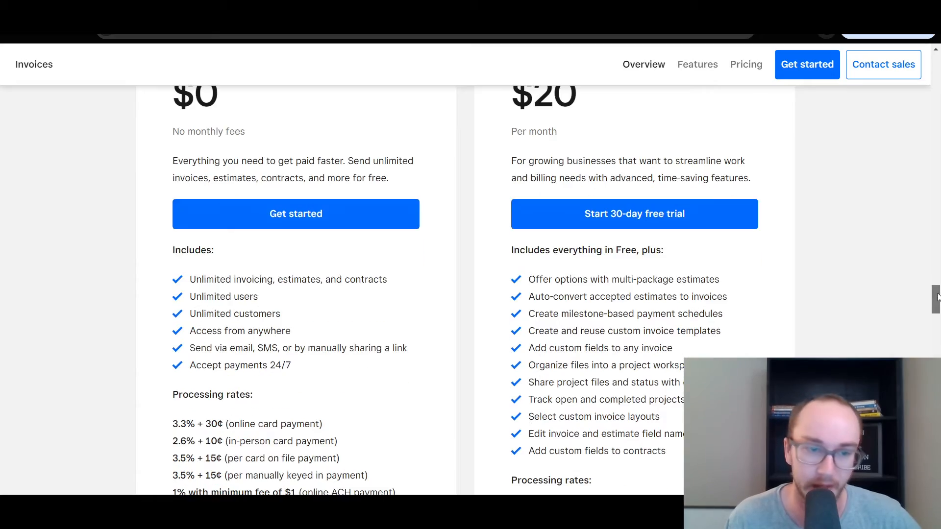
pyautogui.scroll(1, 936, 296)
pyautogui.scroll(-12, 286, 343)
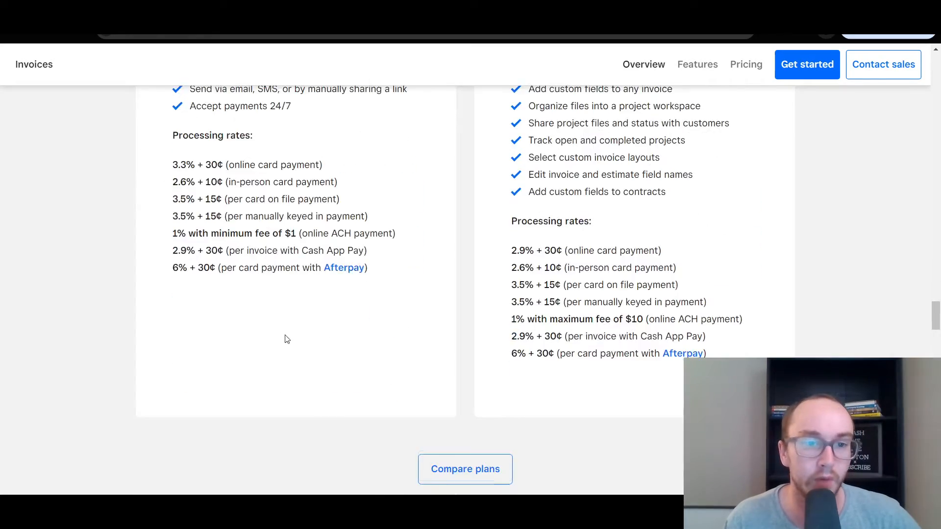
pyautogui.scroll(8, 286, 338)
pyautogui.scroll(5, 286, 336)
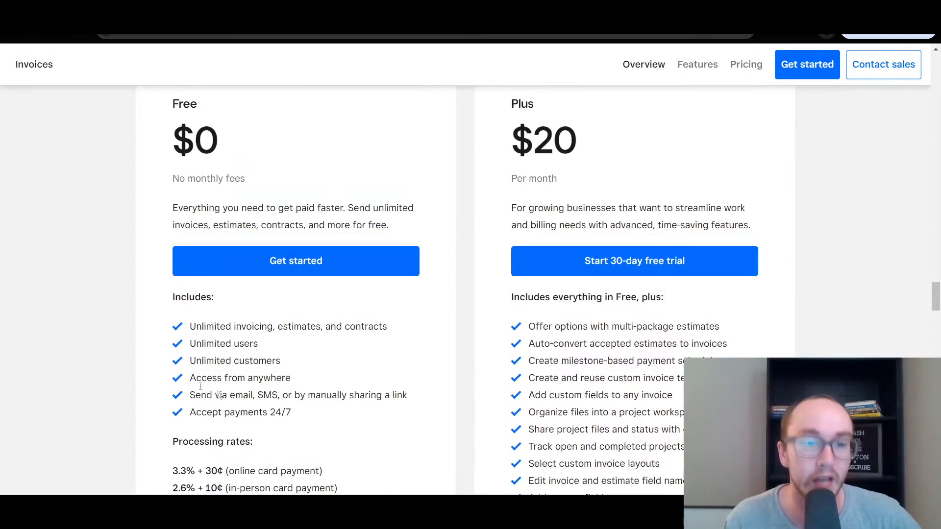
pyautogui.moveTo(197, 322); pyautogui.dragTo(343, 380)
pyautogui.click(344, 379)
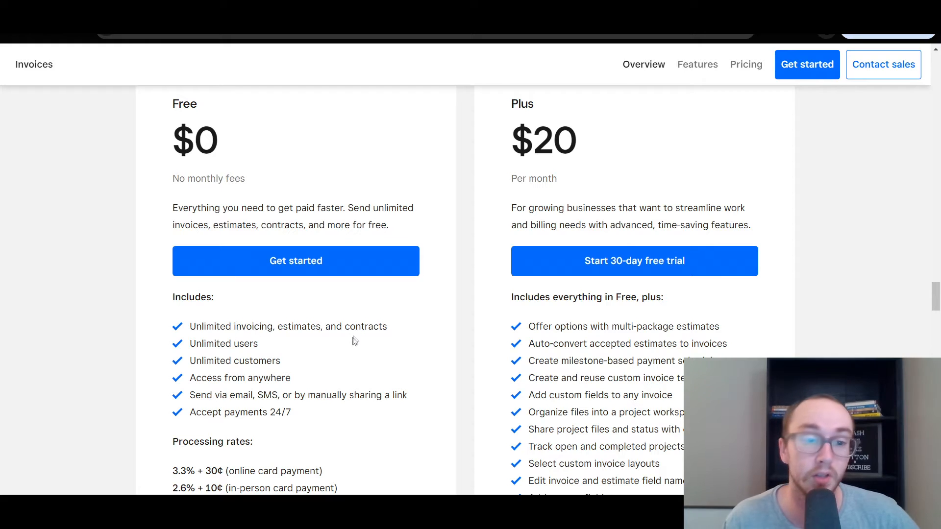
pyautogui.scroll(-12, 436, 342)
pyautogui.scroll(-5, 432, 321)
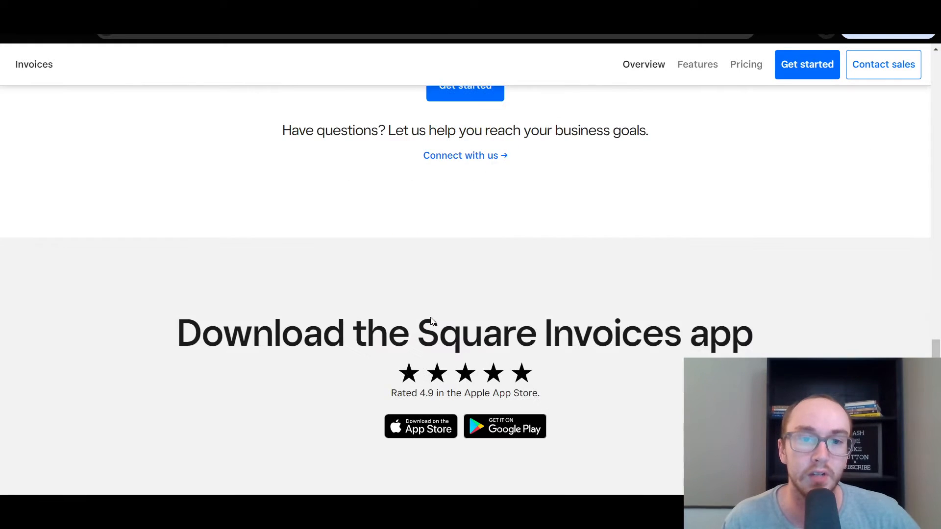
# Scroll the Invoices overview back up to the App Store and Google Play download section
pyautogui.scroll(3, 430, 315)
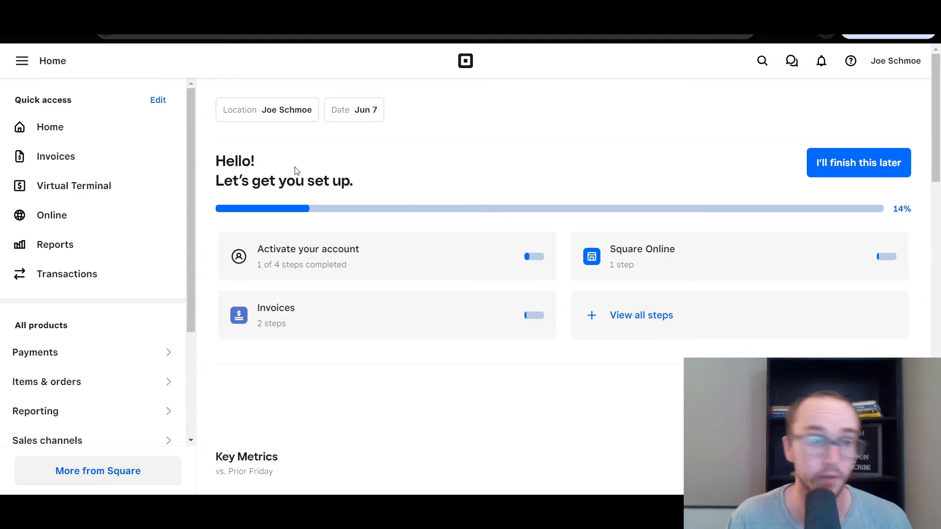
# Return to the Dashboard home page and open the Invoices section's Overview page
pyautogui.moveTo(190, 188); pyautogui.dragTo(210, 160)
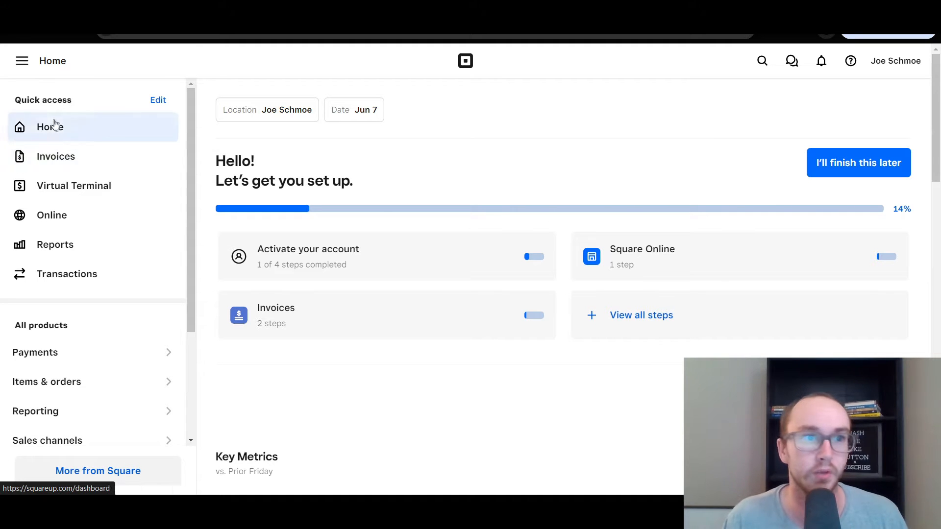
pyautogui.click(27, 69)
pyautogui.click(26, 69)
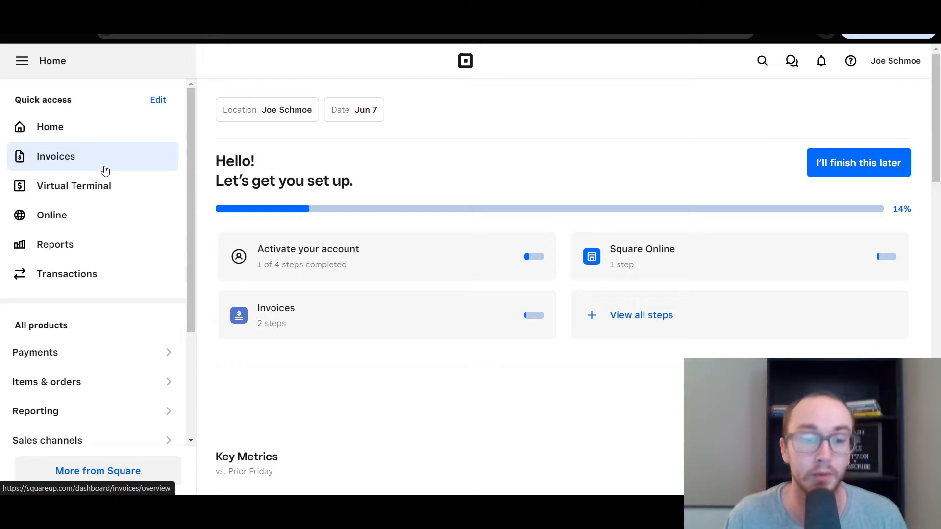
pyautogui.click(118, 161)
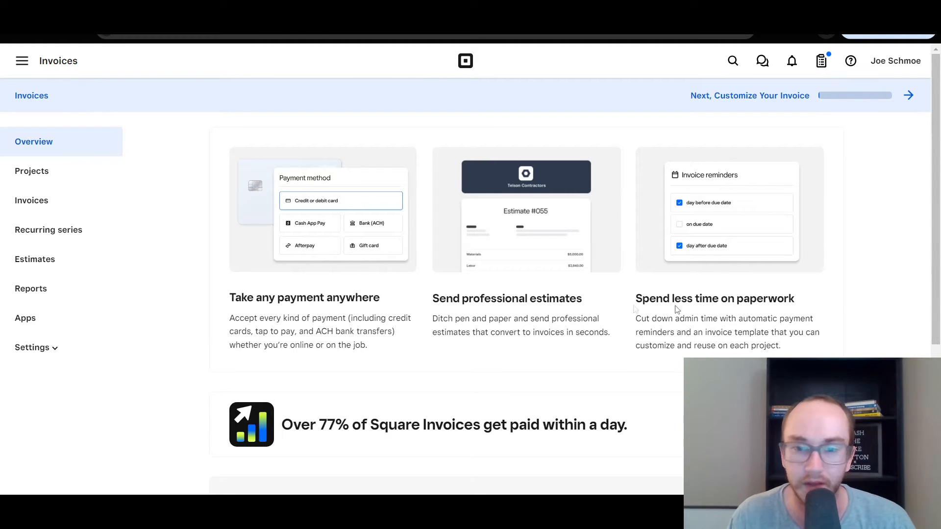
# Open the invoice setup checklist and choose Customize Your Invoice to reach the Receipts branding settings
pyautogui.moveTo(940, 277); pyautogui.dragTo(921, 221)
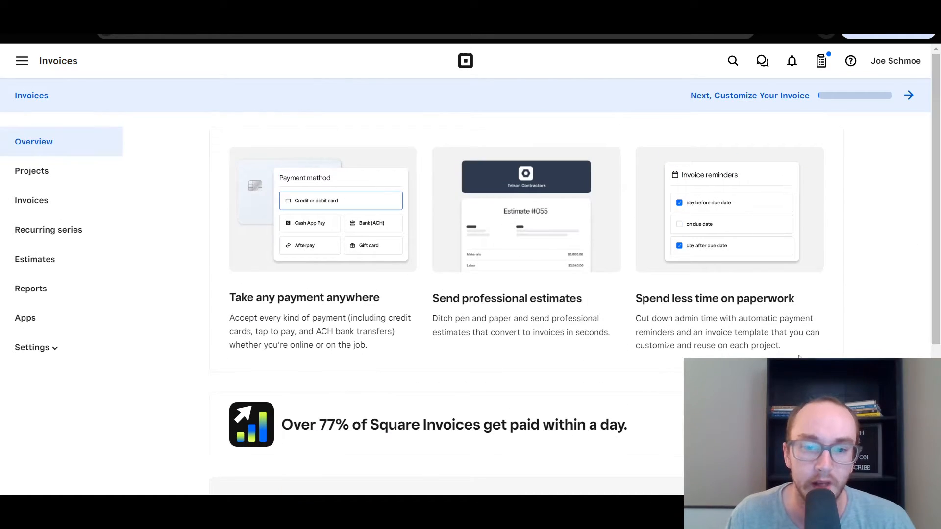
pyautogui.moveTo(326, 427); pyautogui.dragTo(646, 434)
pyautogui.click(647, 434)
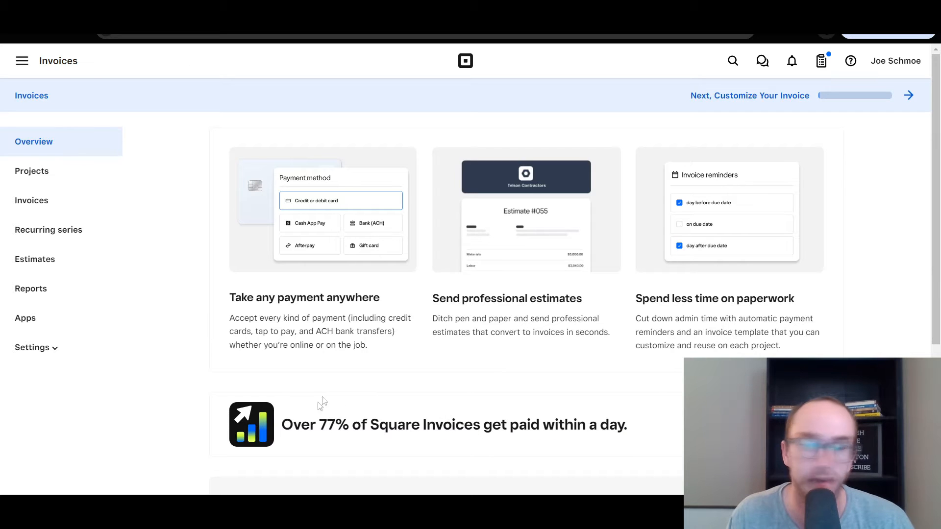
pyautogui.scroll(-2, 855, 230)
pyautogui.scroll(3, 849, 143)
pyautogui.click(781, 97)
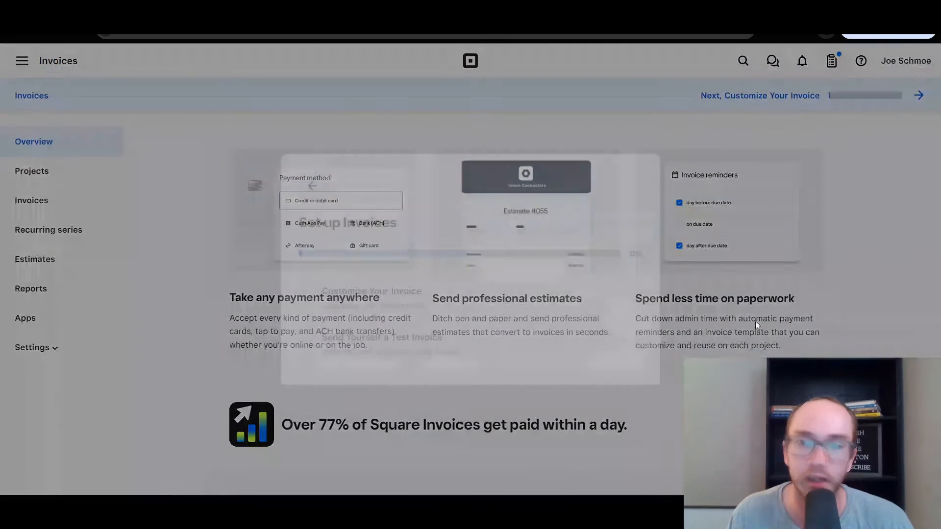
pyautogui.click(510, 284)
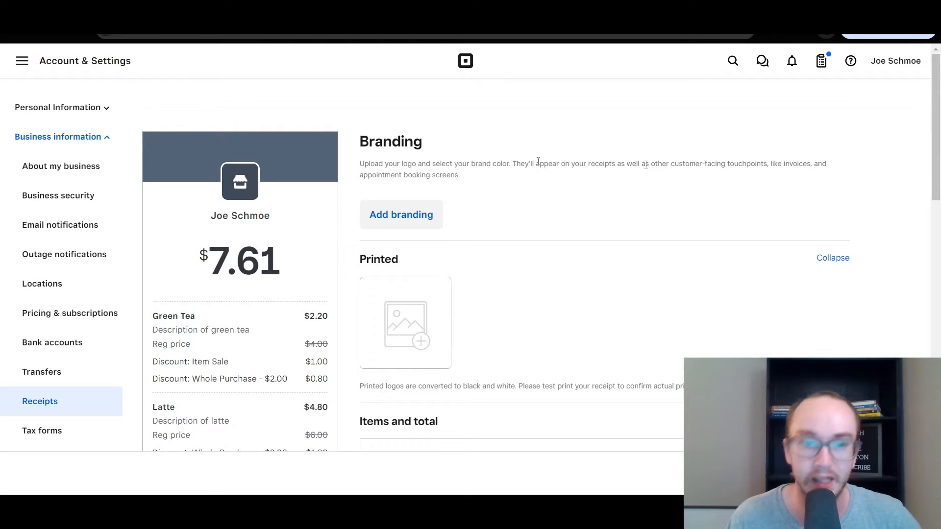
# Change the receipt branding colour to pure red #ff0000
pyautogui.click(425, 214)
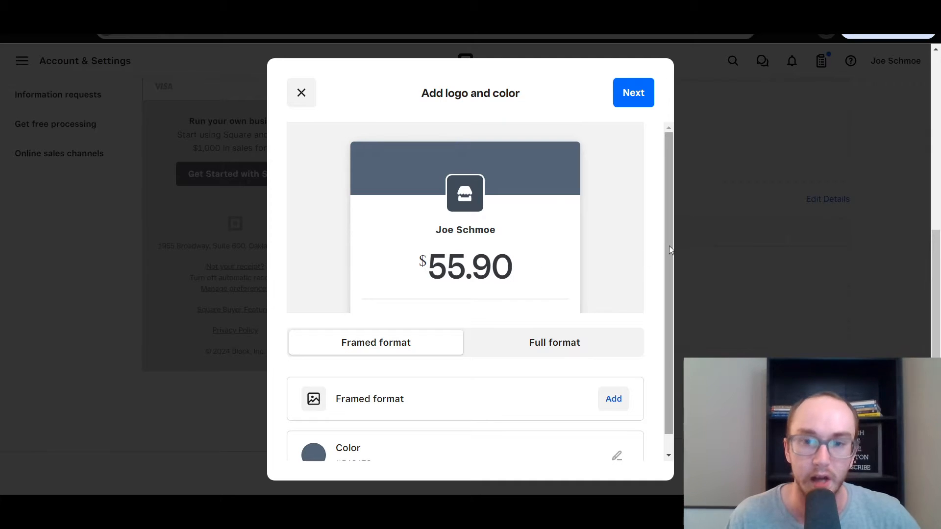
pyautogui.scroll(-1, 669, 249)
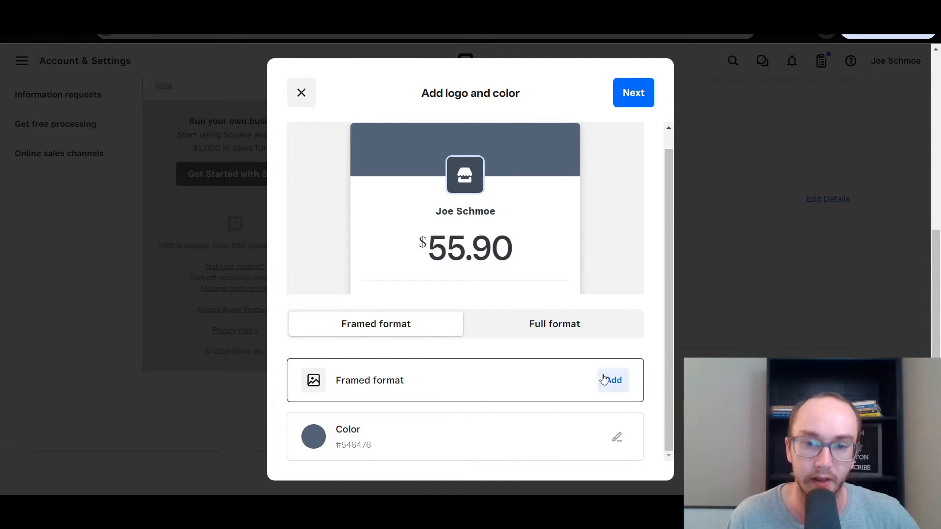
pyautogui.moveTo(668, 254); pyautogui.dragTo(663, 301)
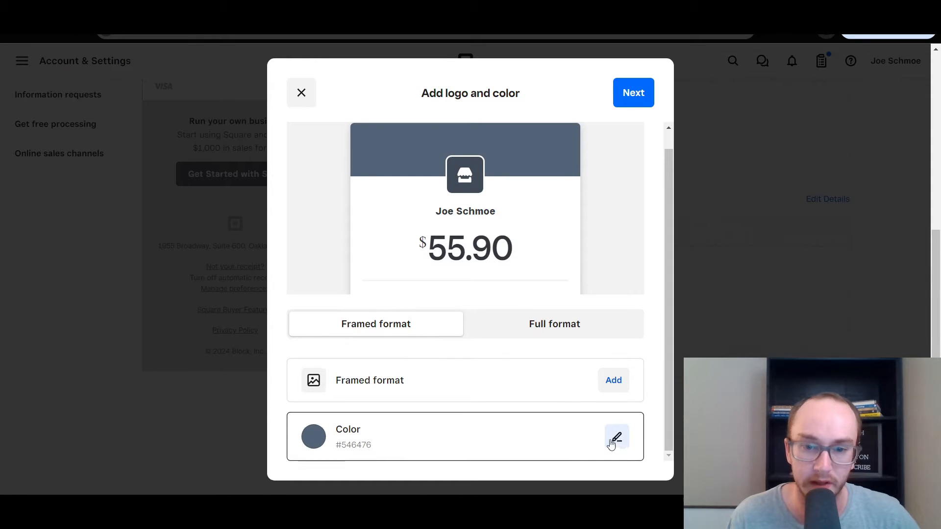
pyautogui.click(619, 440)
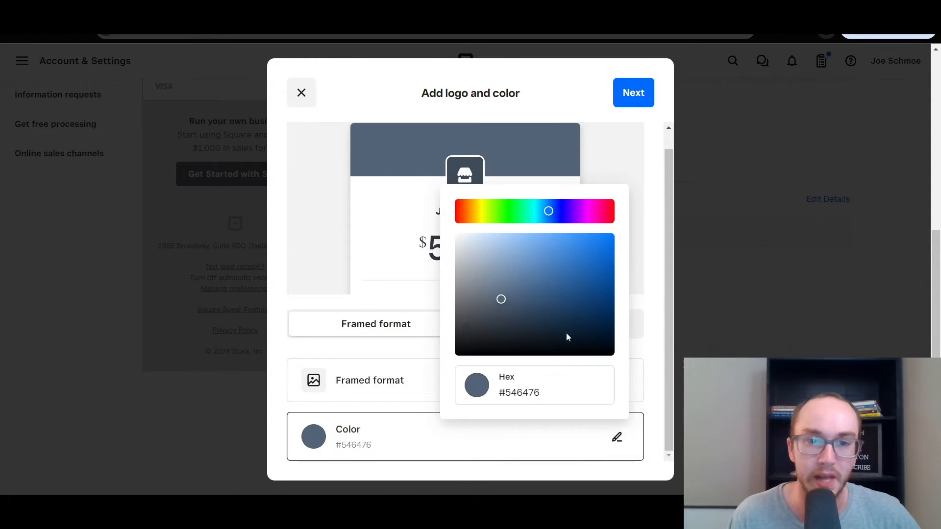
pyautogui.moveTo(564, 245)
pyautogui.mouseDown()
pyautogui.moveTo(577, 234)
pyautogui.moveTo(615, 231)
pyautogui.moveTo(624, 215)
pyautogui.moveTo(612, 216)
pyautogui.moveTo(630, 216)
pyautogui.mouseUp()
pyautogui.click(603, 215)
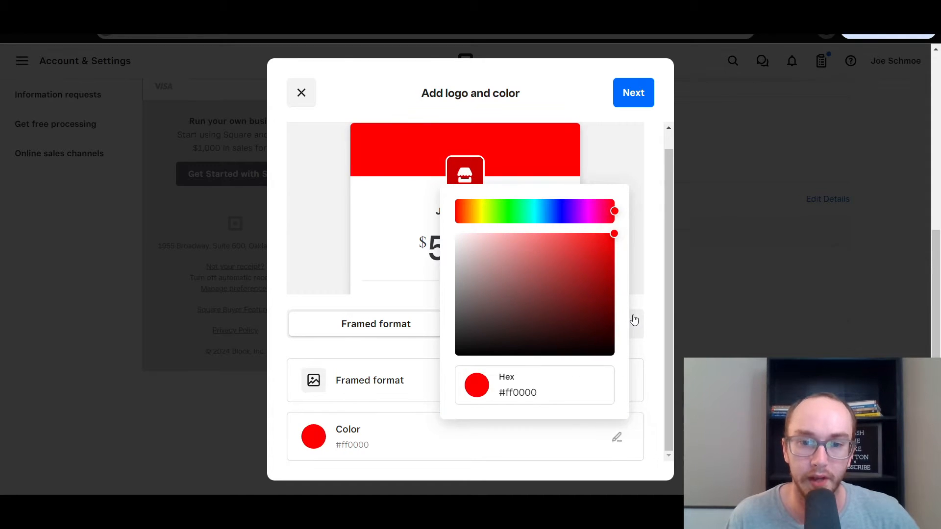
pyautogui.click(635, 320)
pyautogui.click(412, 322)
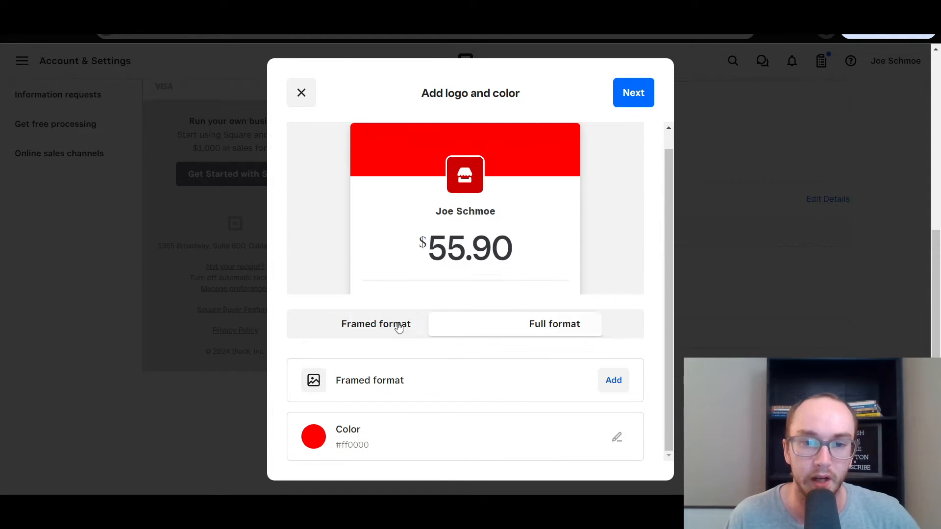
# Preview Full format, keep Framed format, skip the logo, and continue to location selection
pyautogui.click(549, 329)
pyautogui.scroll(1, 676, 269)
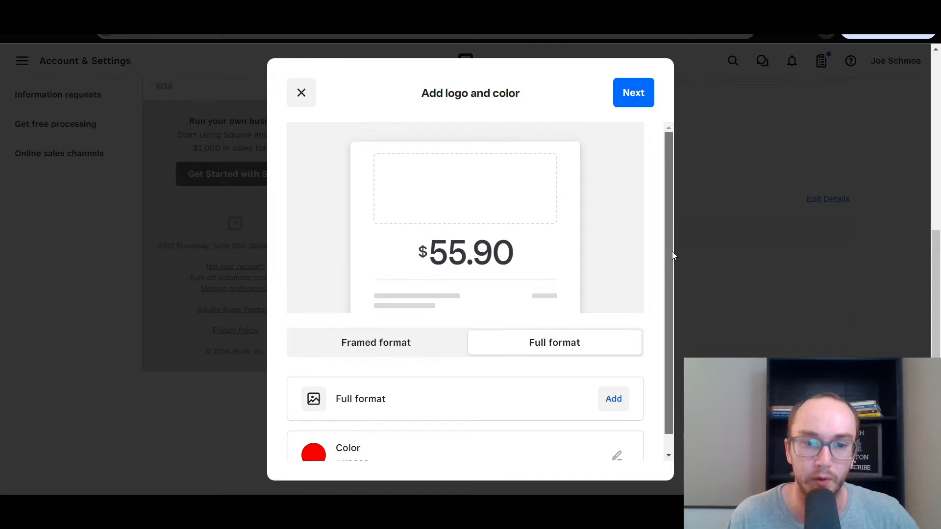
pyautogui.click(392, 343)
pyautogui.click(613, 398)
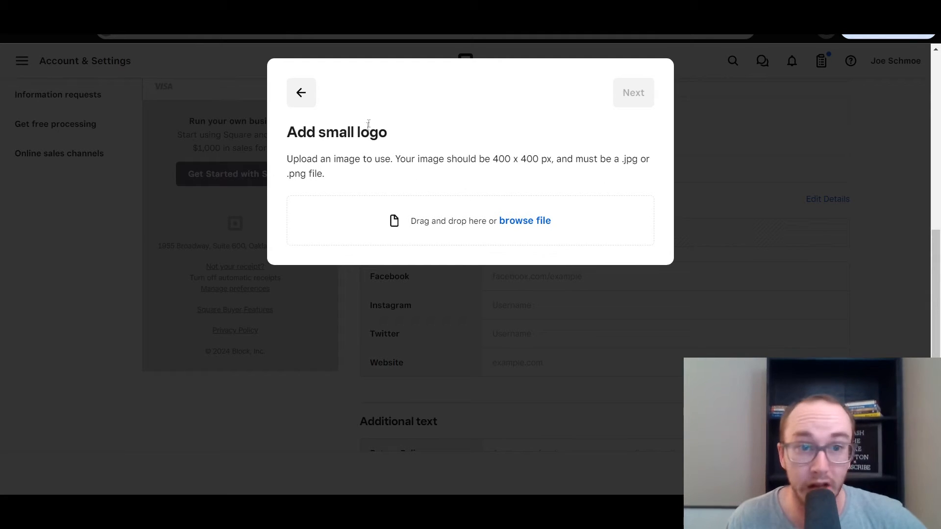
pyautogui.click(304, 94)
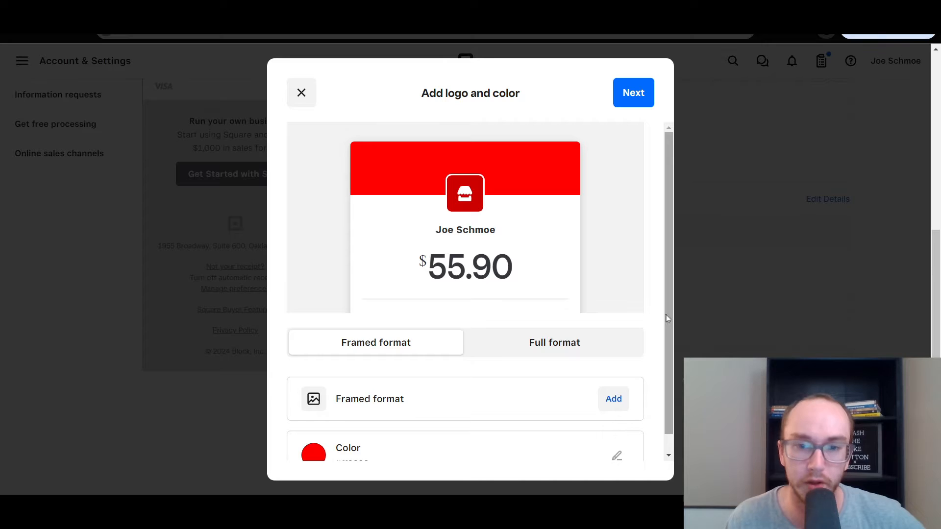
pyautogui.scroll(-1, 665, 319)
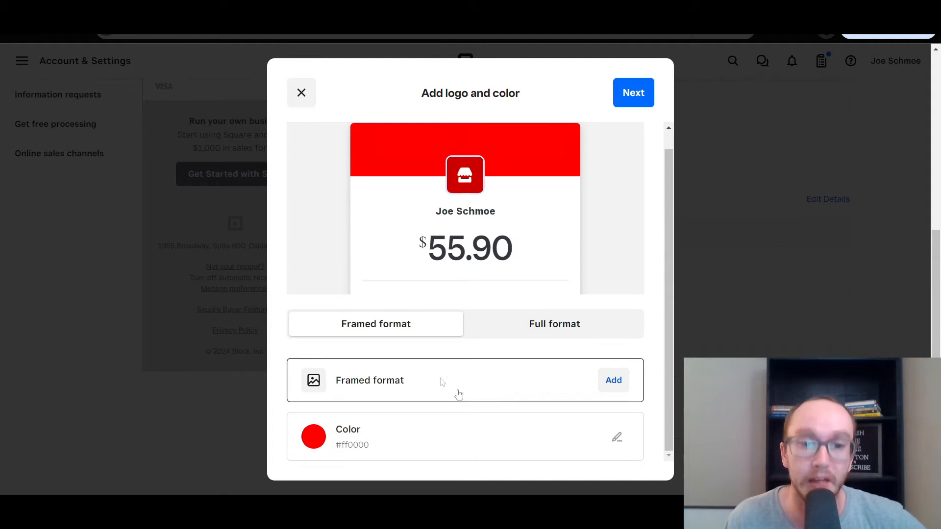
pyautogui.scroll(1, 667, 290)
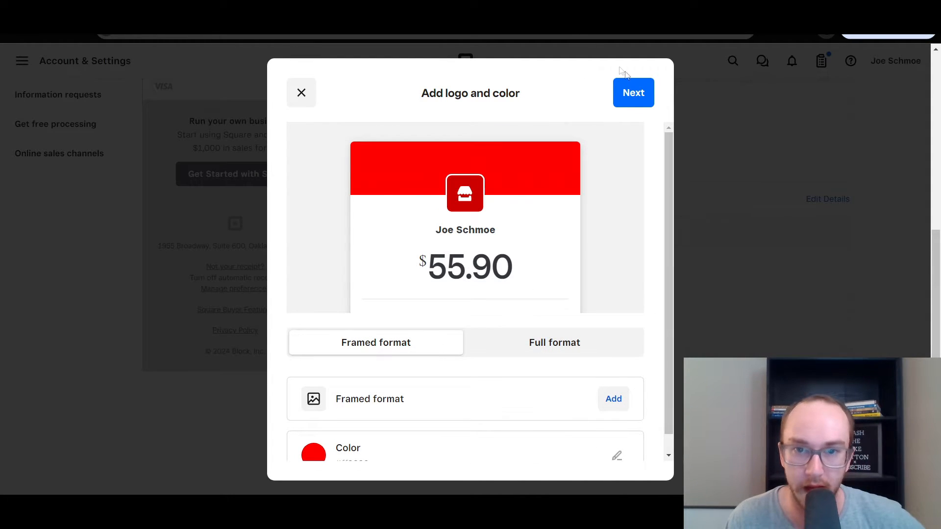
pyautogui.click(634, 94)
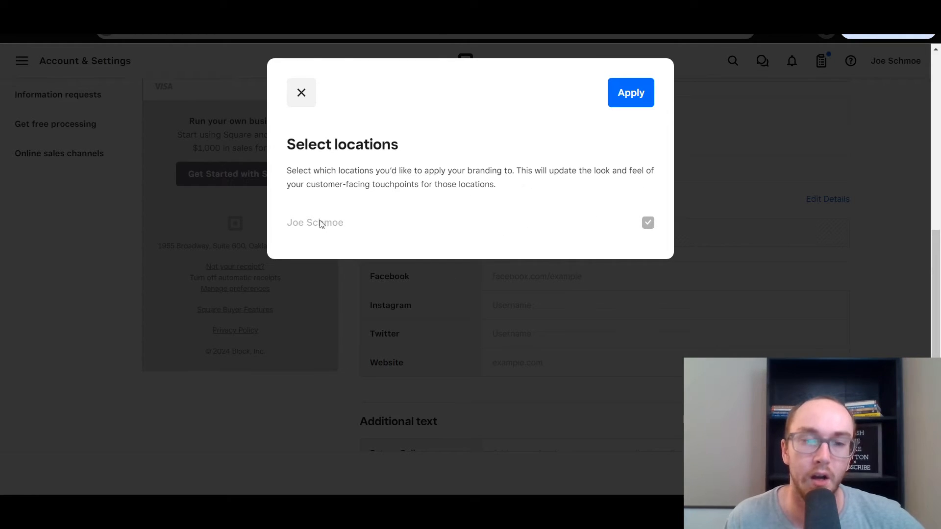
# Apply the red branding to the business location and dismiss the new invoice's tutorial tip
pyautogui.click(630, 98)
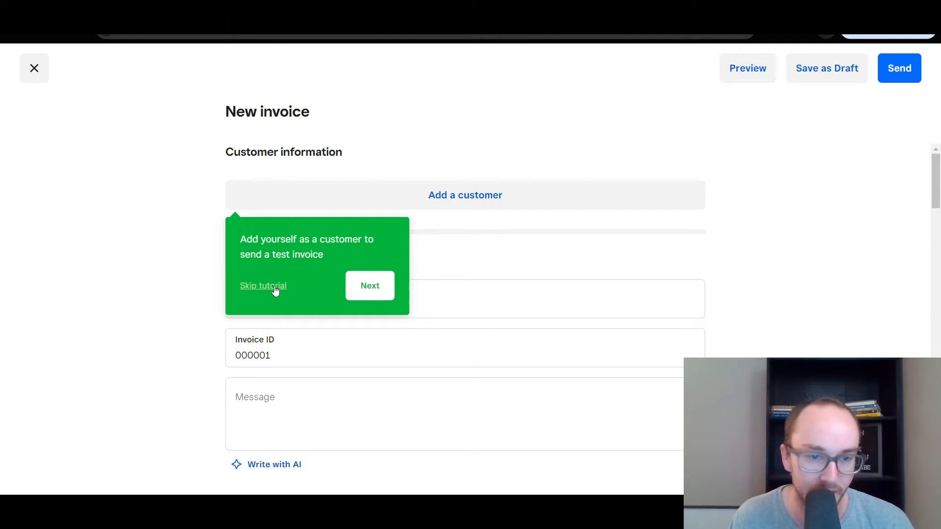
pyautogui.click(367, 289)
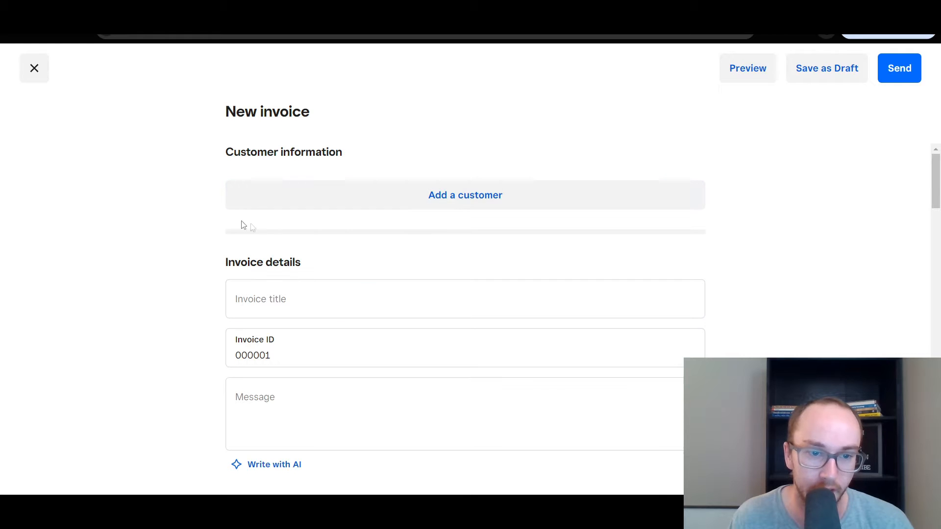
# Look through the New customer form, then close it and Add a customer without adding anyone
pyautogui.click(463, 197)
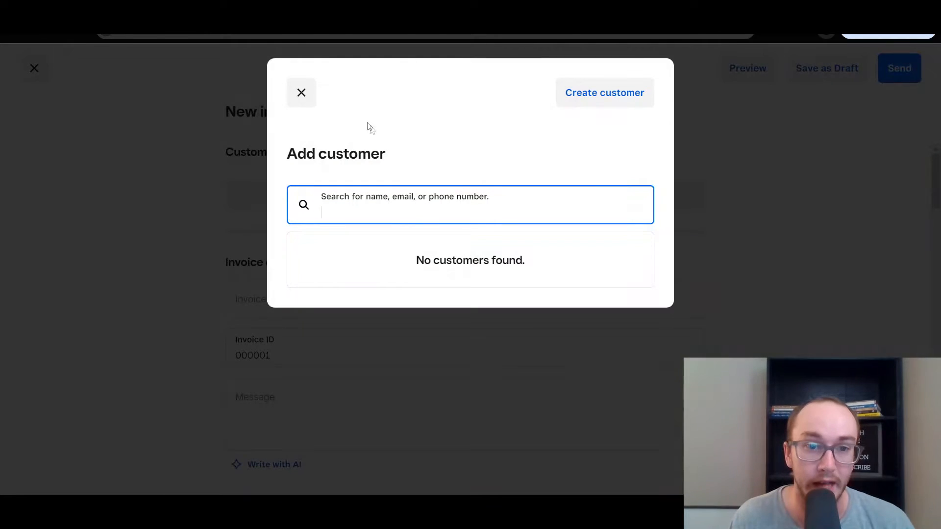
pyautogui.click(587, 99)
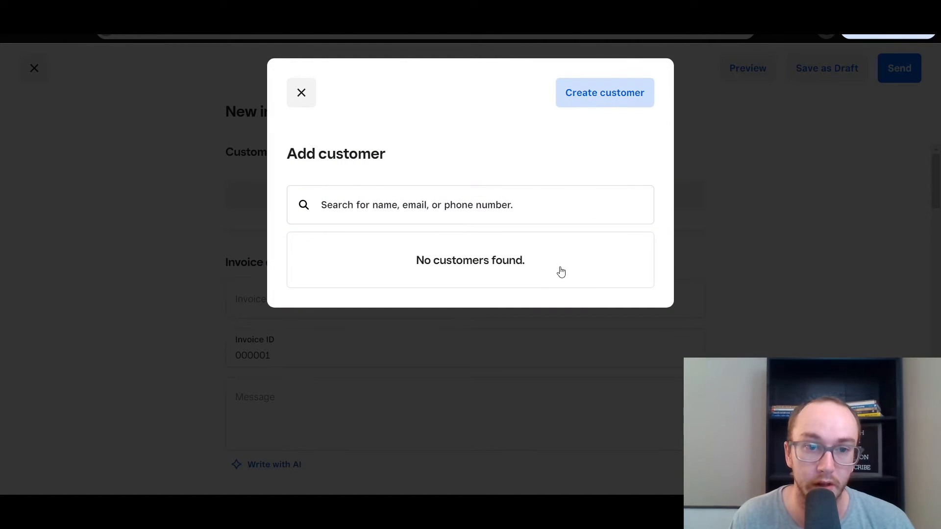
pyautogui.click(583, 87)
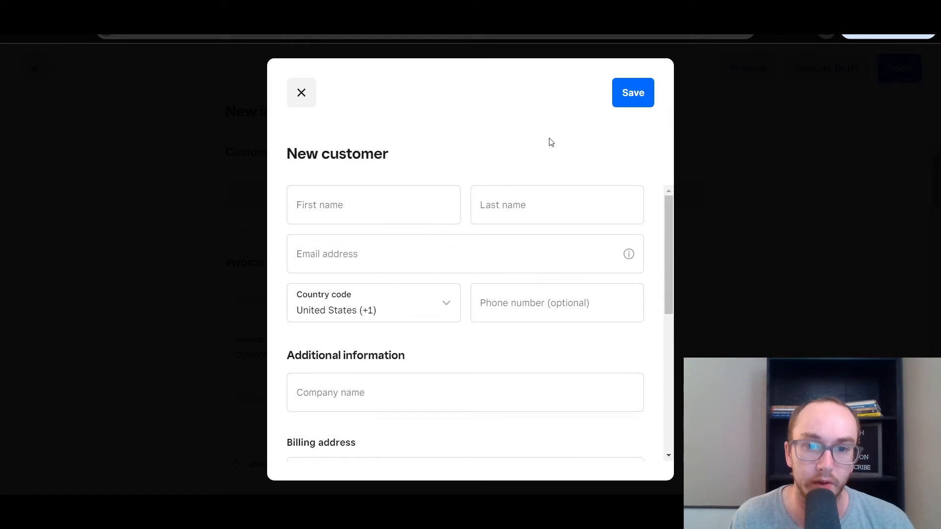
pyautogui.moveTo(669, 211); pyautogui.dragTo(671, 155)
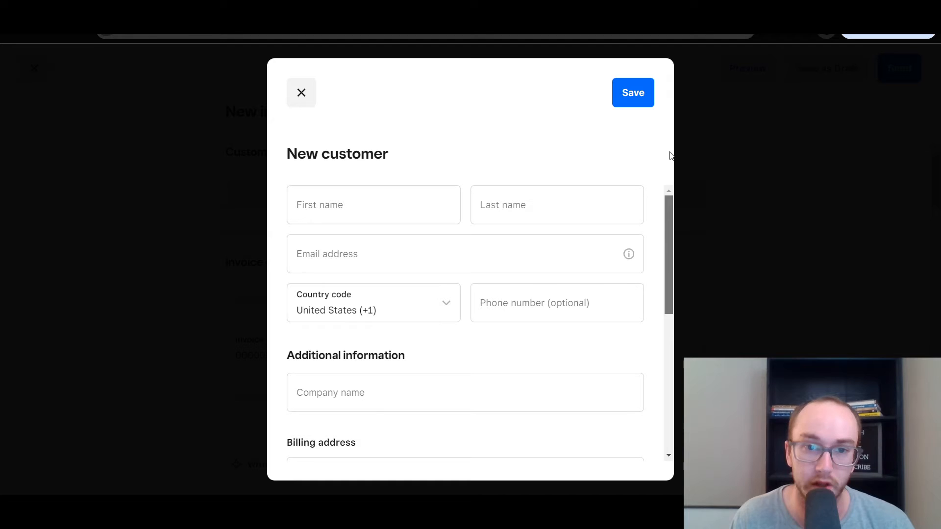
pyautogui.scroll(-6, 667, 236)
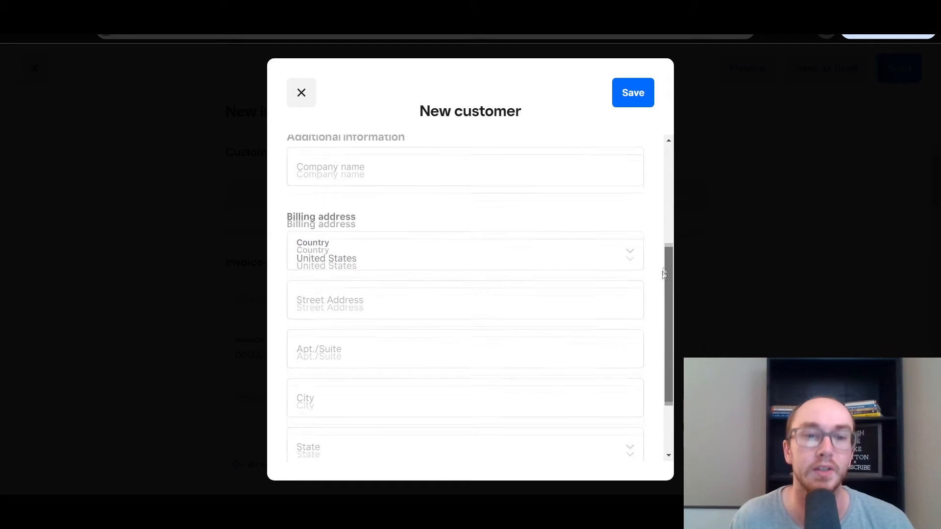
pyautogui.moveTo(651, 320); pyautogui.dragTo(664, 136)
pyautogui.click(313, 93)
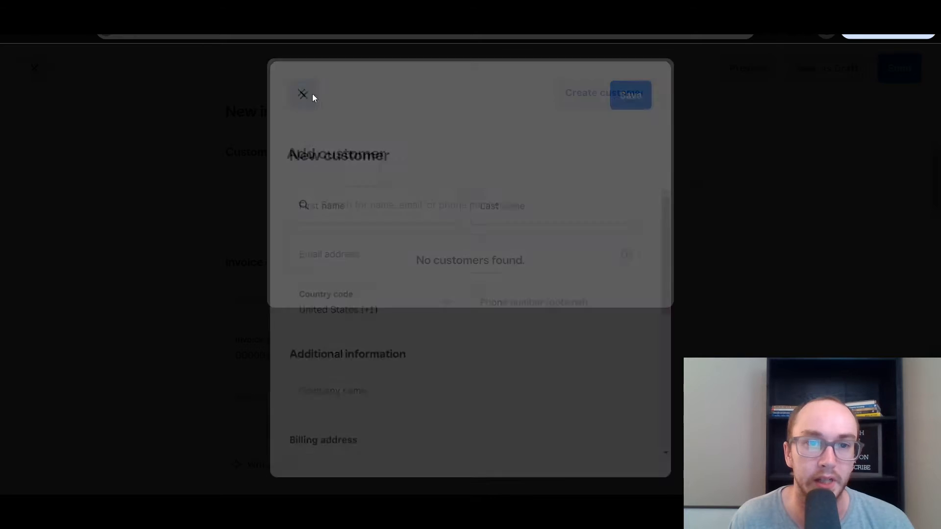
pyautogui.click(301, 93)
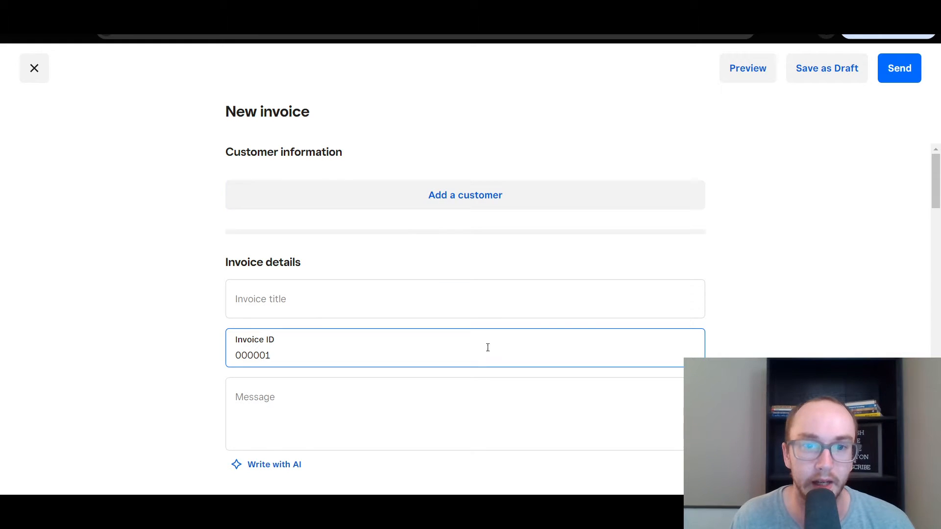
# Enter 'test' as the invoice title
pyautogui.click(370, 303)
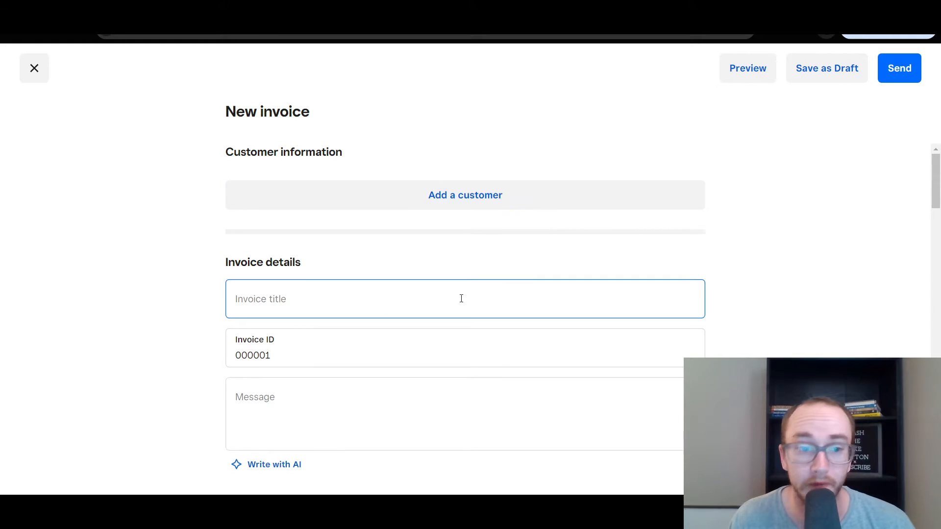
pyautogui.click(375, 300)
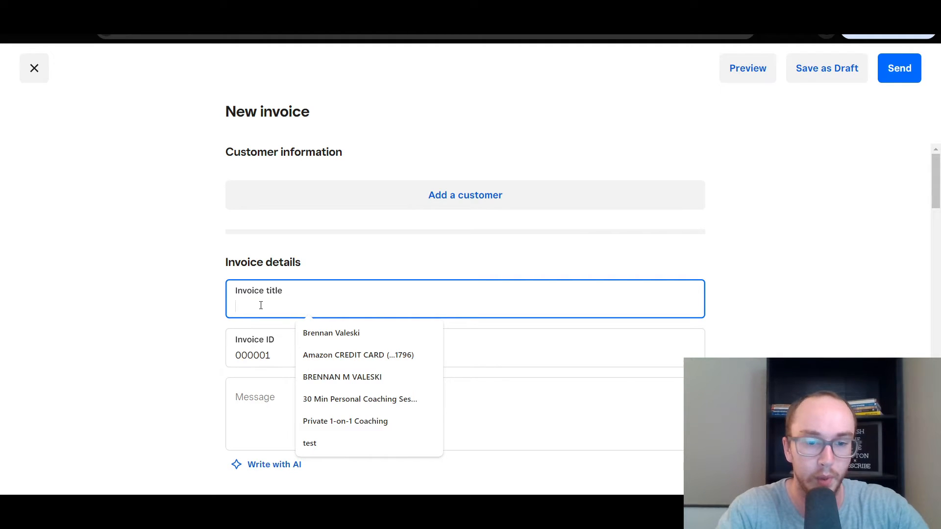
pyautogui.write('test')
pyautogui.click(192, 301)
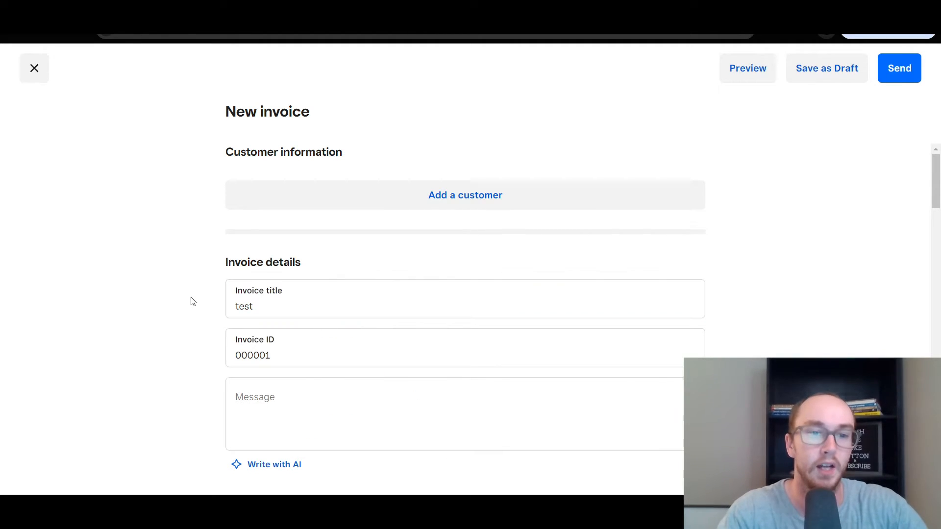
# Start Write with AI for the invoice message and accept the AI terms
pyautogui.scroll(-2, 191, 301)
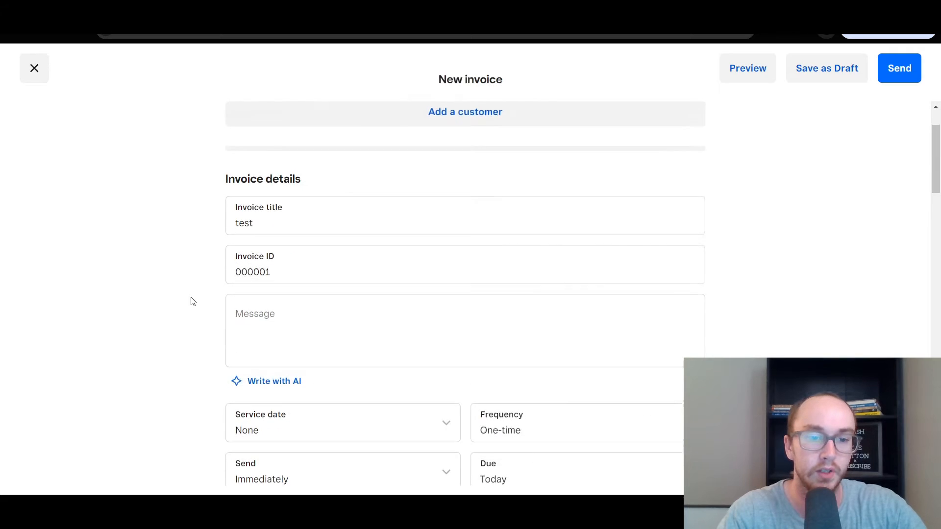
pyautogui.click(271, 377)
pyautogui.click(517, 409)
# Generate an AI message from the draft 'lawn' and use it as the invoice message
pyautogui.click(481, 193)
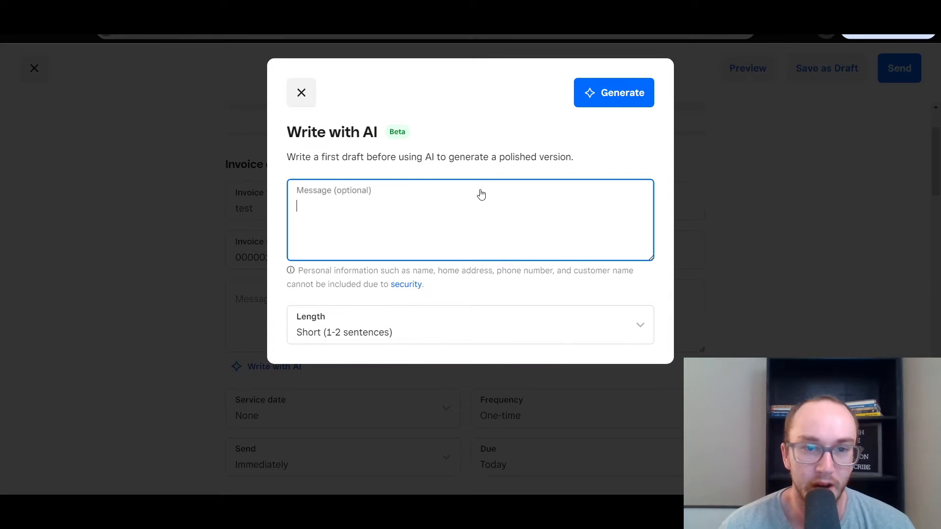
pyautogui.write('lawn service')
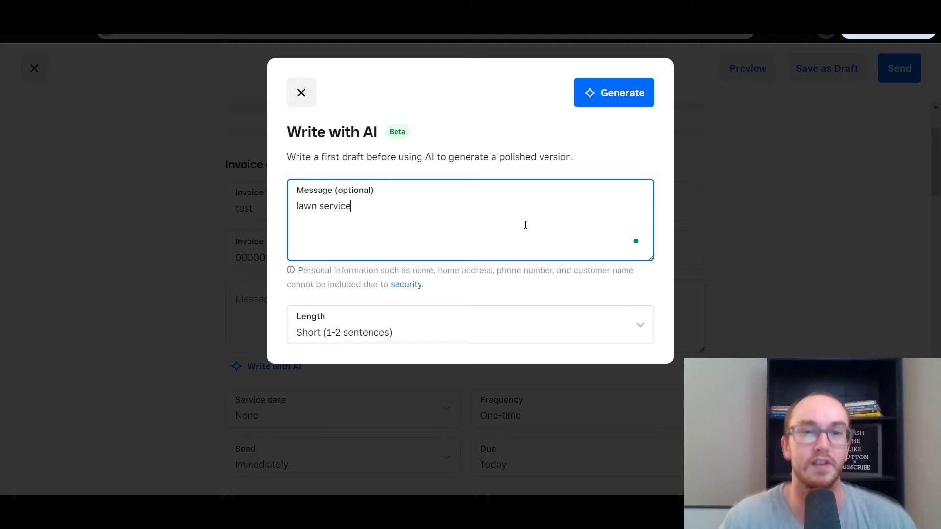
pyautogui.click(599, 96)
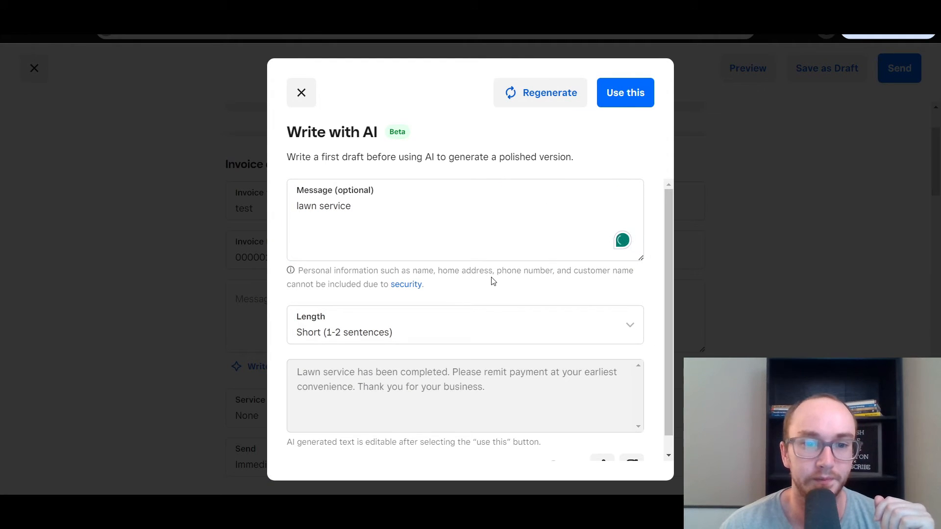
pyautogui.scroll(-1, 494, 327)
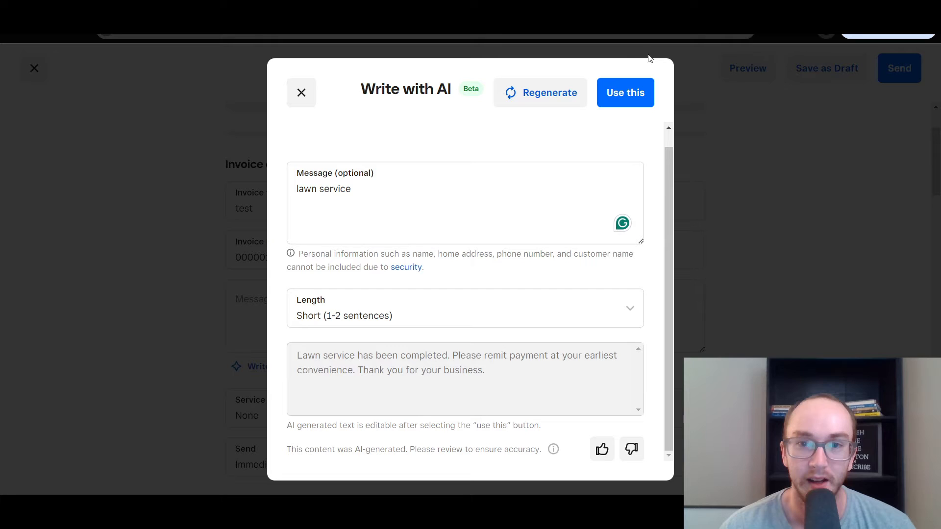
pyautogui.click(619, 94)
pyautogui.click(517, 258)
pyautogui.click(796, 264)
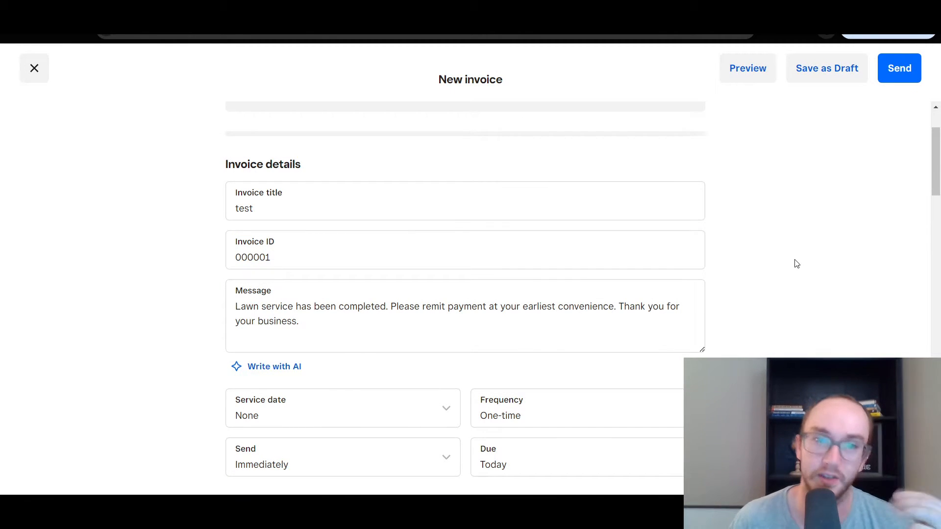
# Set the service date to 06/07/2024 and show the One-time and Recurring frequency options
pyautogui.moveTo(935, 157); pyautogui.dragTo(934, 183)
pyautogui.click(431, 264)
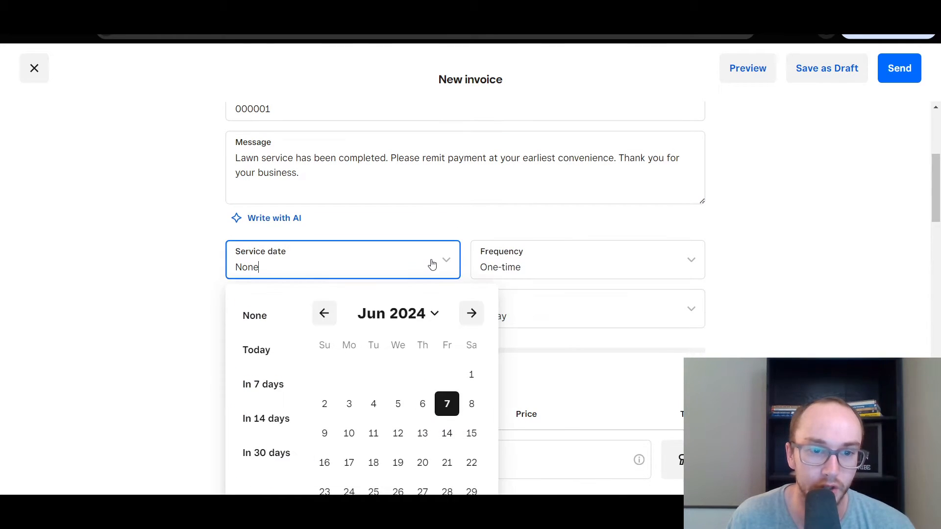
pyautogui.click(447, 404)
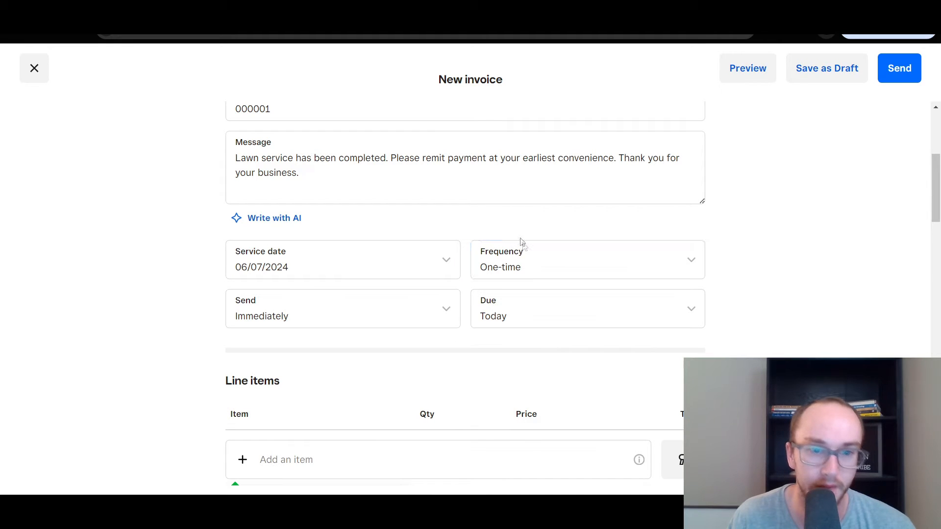
pyautogui.scroll(-2, 678, 246)
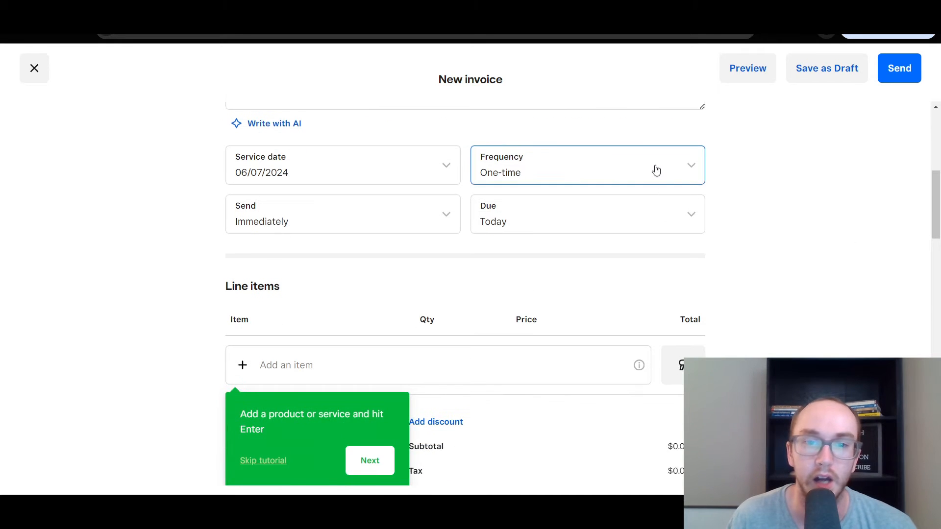
pyautogui.click(654, 169)
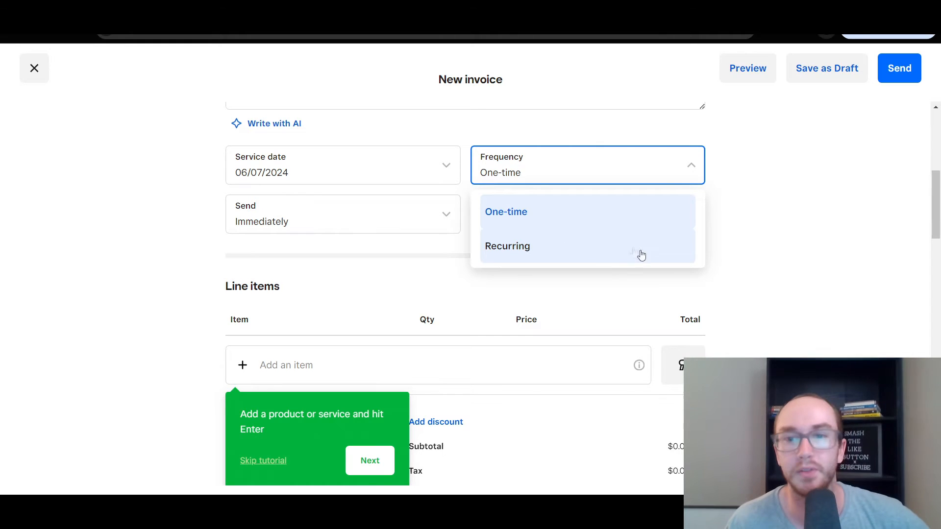
# Switch Frequency to Recurring, repeating every 2 months from 06/07/2024
pyautogui.click(588, 245)
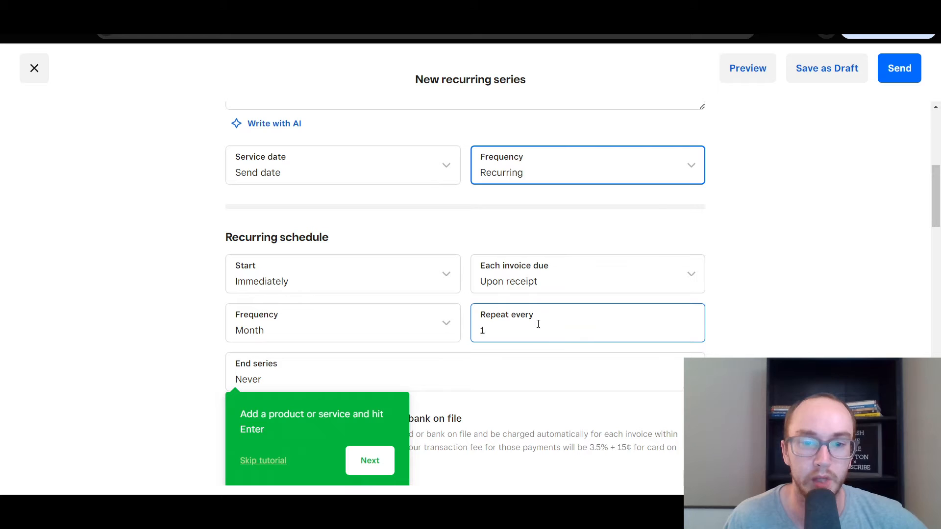
pyautogui.click(541, 324)
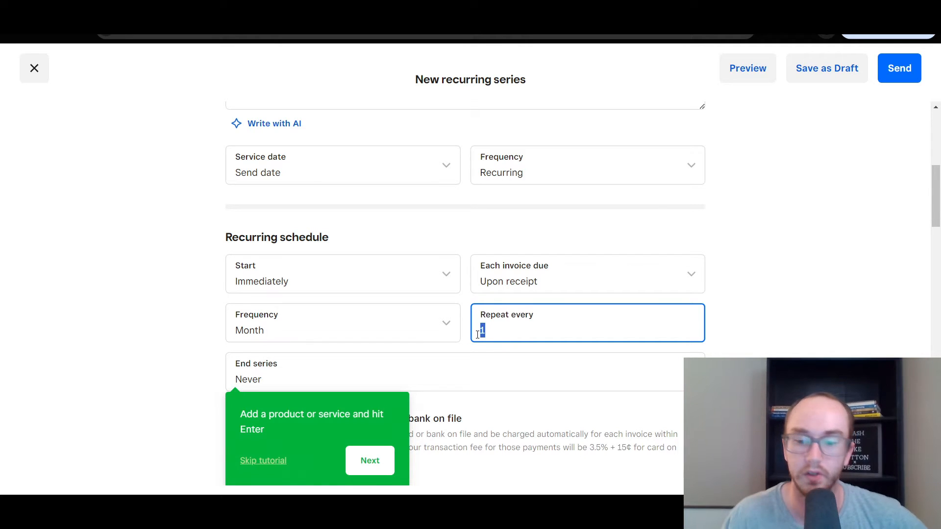
pyautogui.click(759, 317)
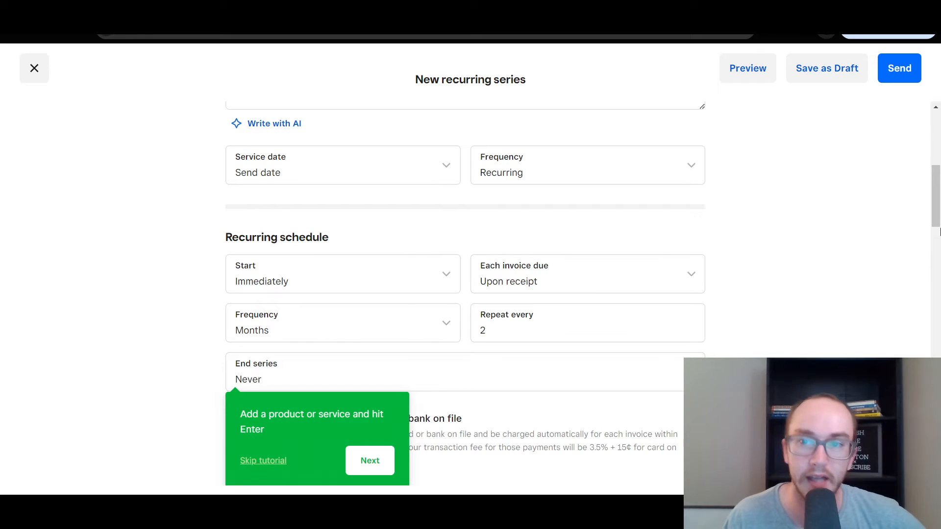
pyautogui.moveTo(936, 219); pyautogui.dragTo(936, 229)
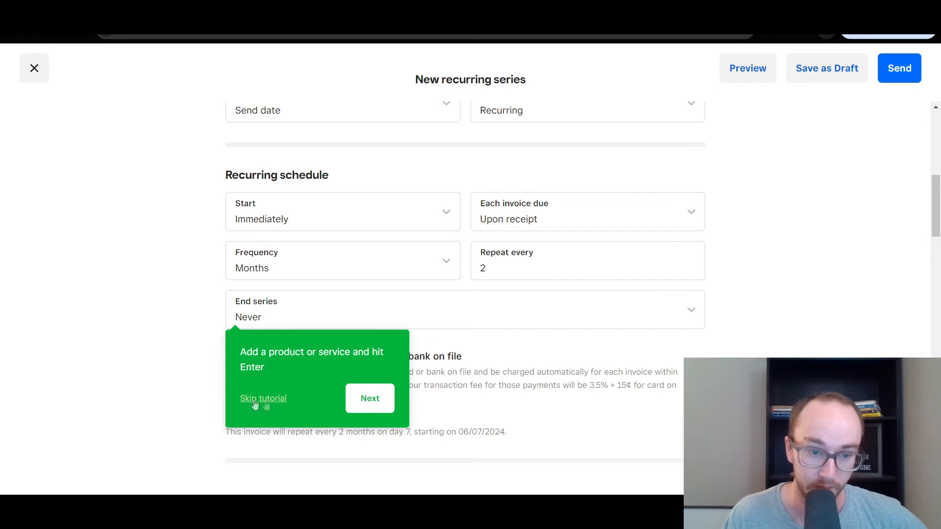
pyautogui.click(360, 403)
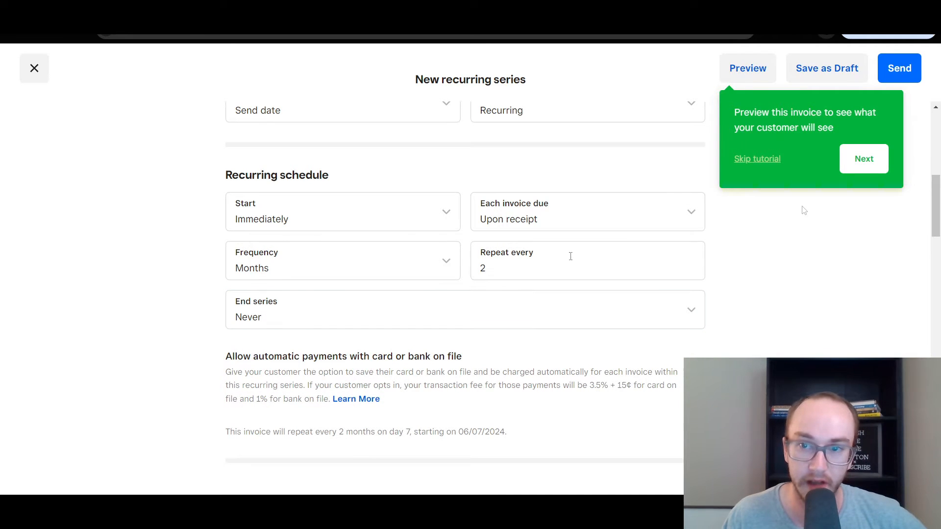
pyautogui.click(269, 307)
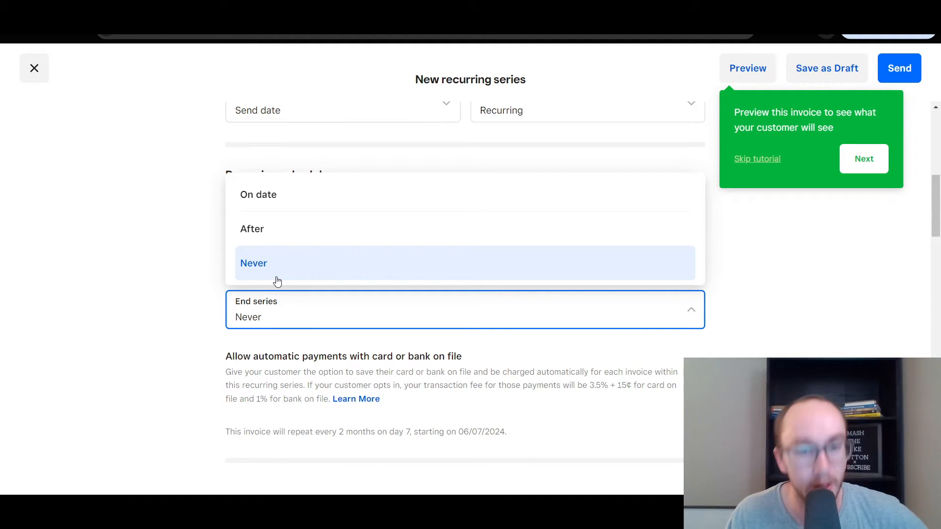
# End the series after 3 occurrences and change the repeat interval to every 1 month
pyautogui.click(278, 225)
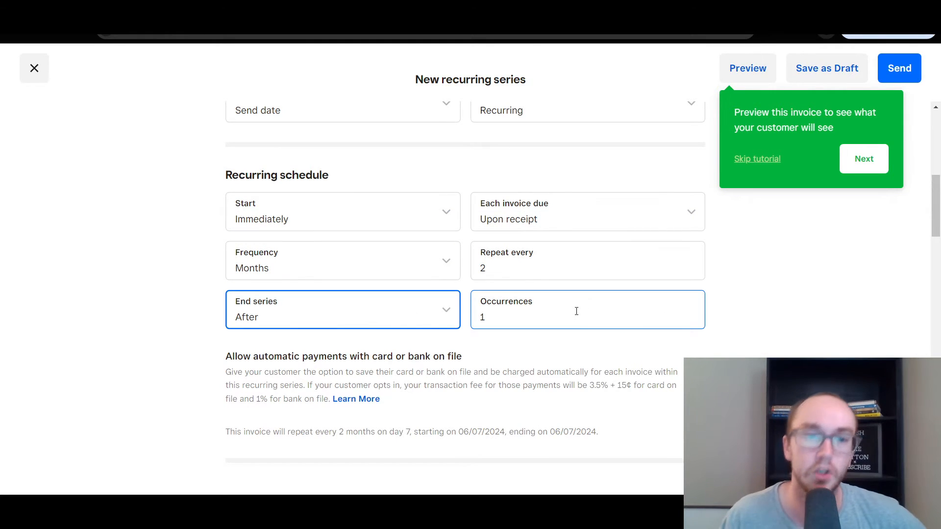
pyautogui.click(806, 303)
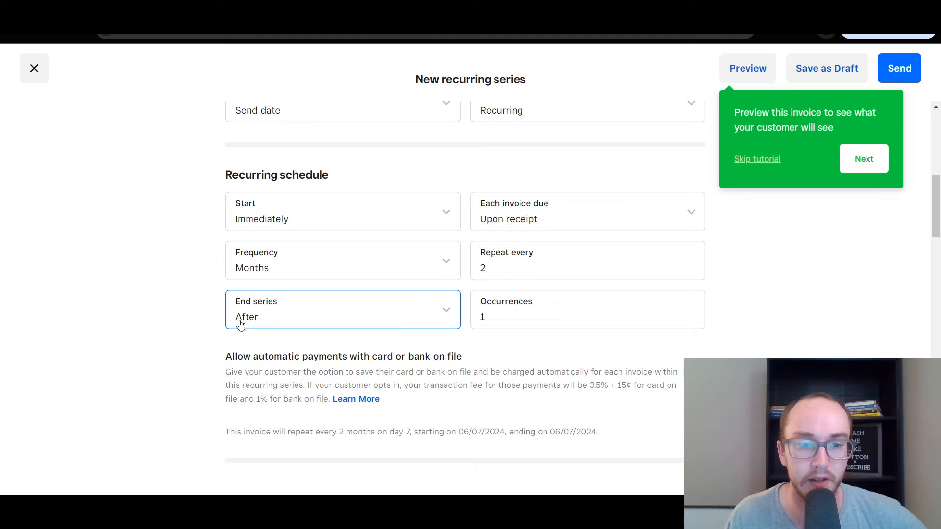
pyautogui.moveTo(489, 315); pyautogui.dragTo(476, 314)
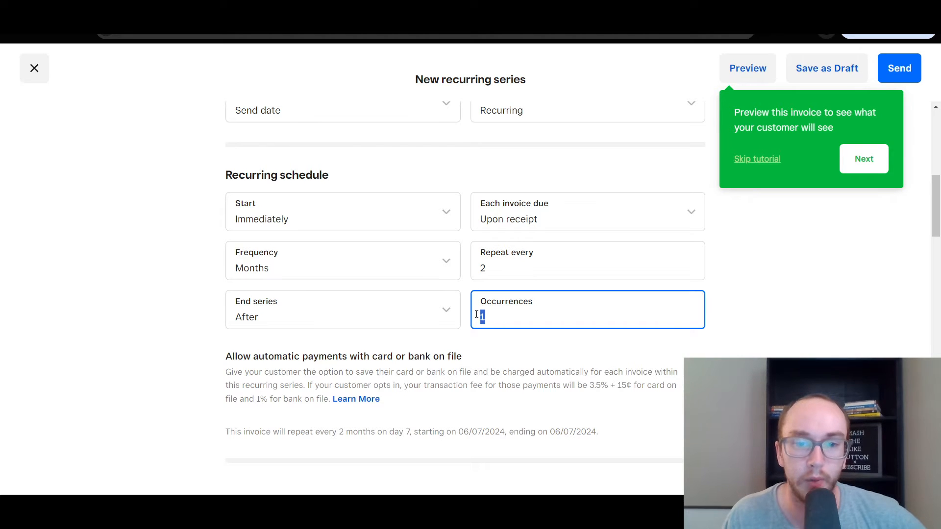
pyautogui.write('3')
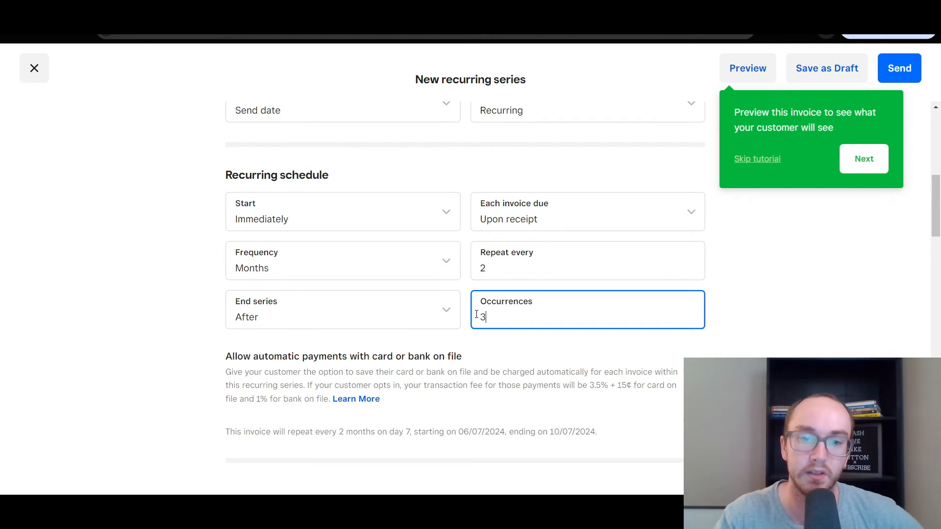
pyautogui.click(490, 266)
pyautogui.write('1')
pyautogui.click(737, 272)
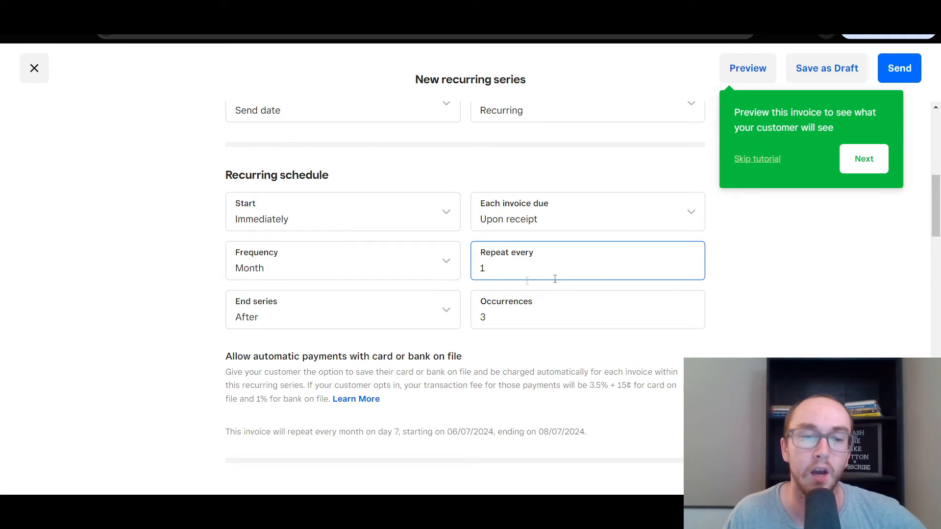
pyautogui.moveTo(936, 210)
pyautogui.mouseDown()
pyautogui.moveTo(937, 187)
pyautogui.moveTo(934, 210)
pyautogui.mouseUp()
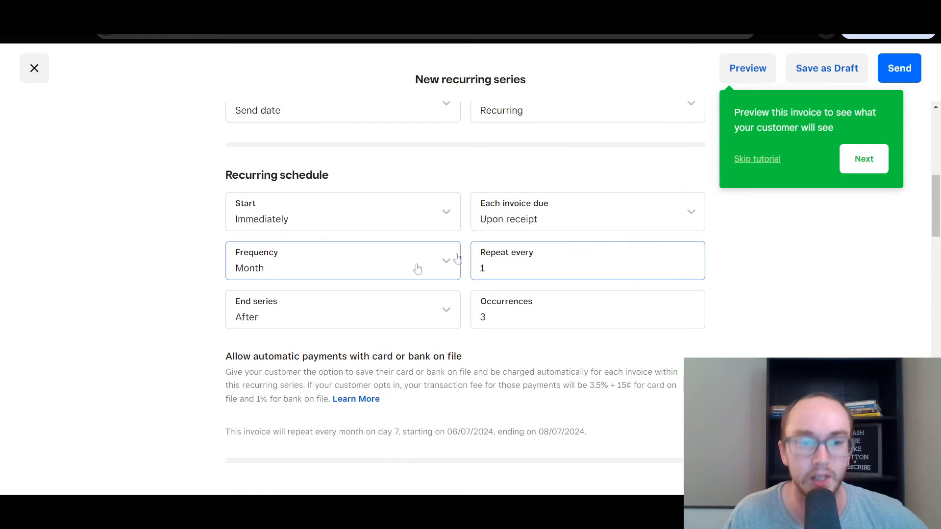
# Make the series end on a specific date, 07/07/2024 (in 30 days)
pyautogui.click(449, 311)
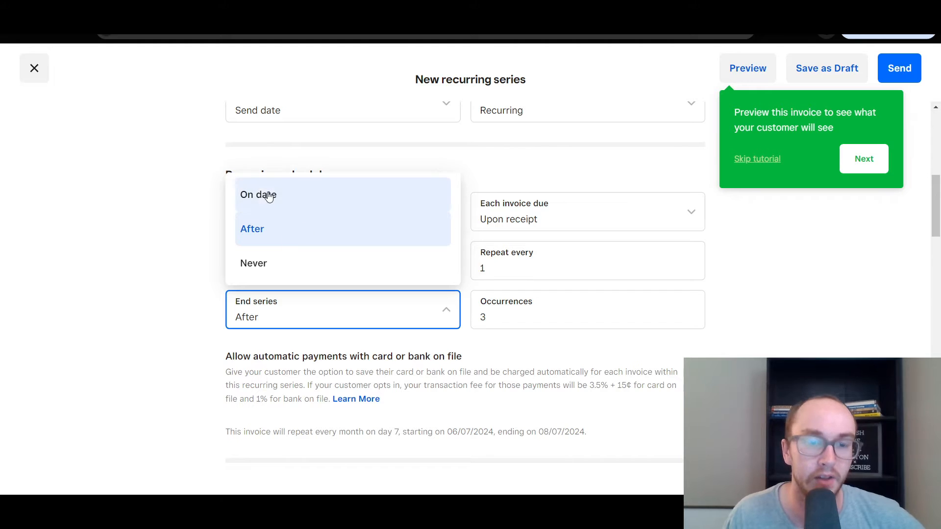
pyautogui.click(202, 318)
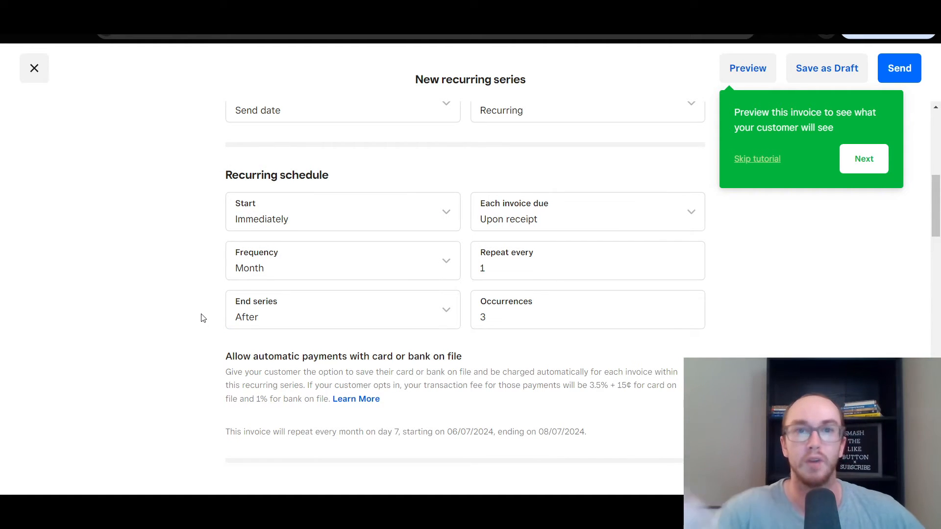
pyautogui.click(411, 319)
pyautogui.click(265, 258)
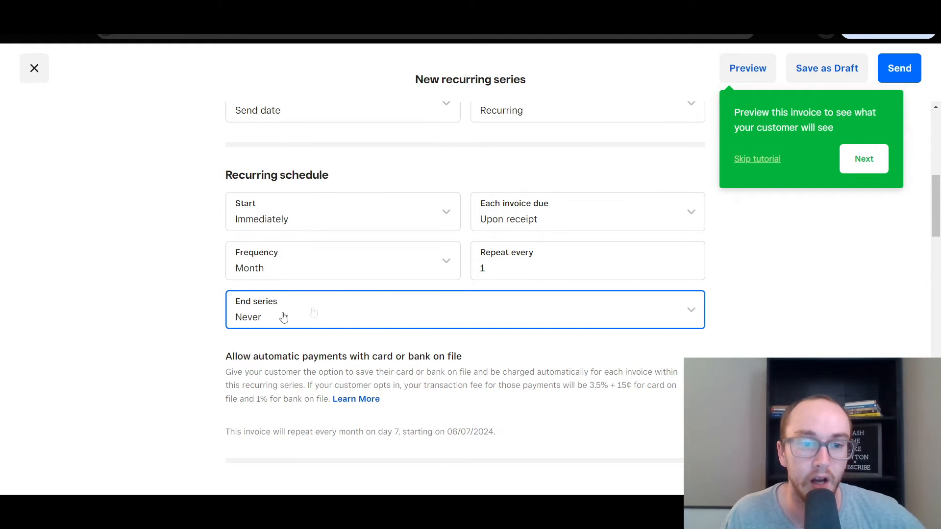
pyautogui.click(261, 315)
pyautogui.click(265, 279)
pyautogui.click(290, 301)
pyautogui.click(292, 196)
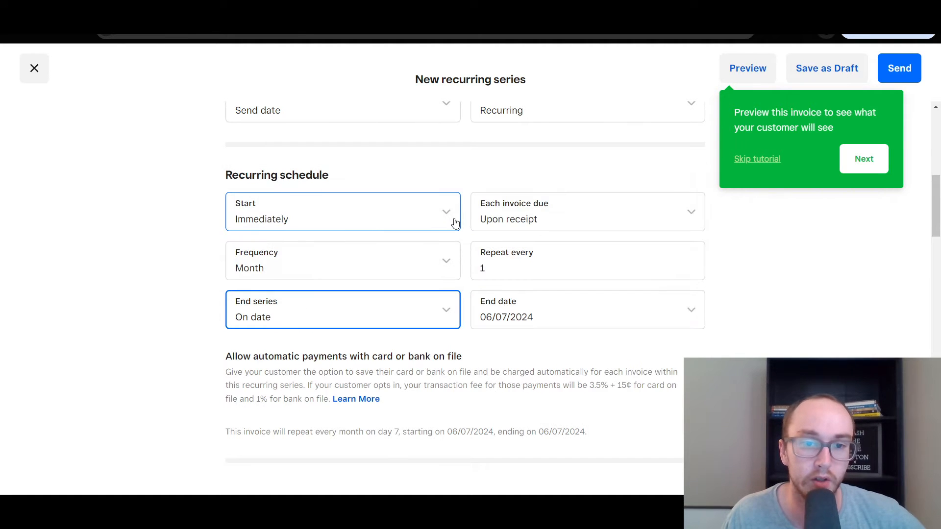
pyautogui.click(507, 309)
pyautogui.click(534, 435)
# Review the repeat interval, start date and due date options, keeping invoices due upon receipt
pyautogui.click(531, 261)
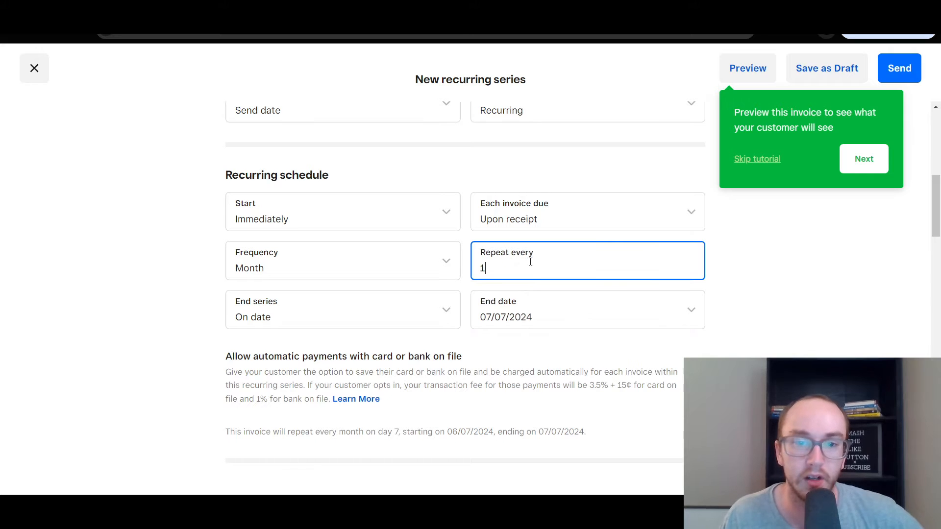
pyautogui.click(853, 285)
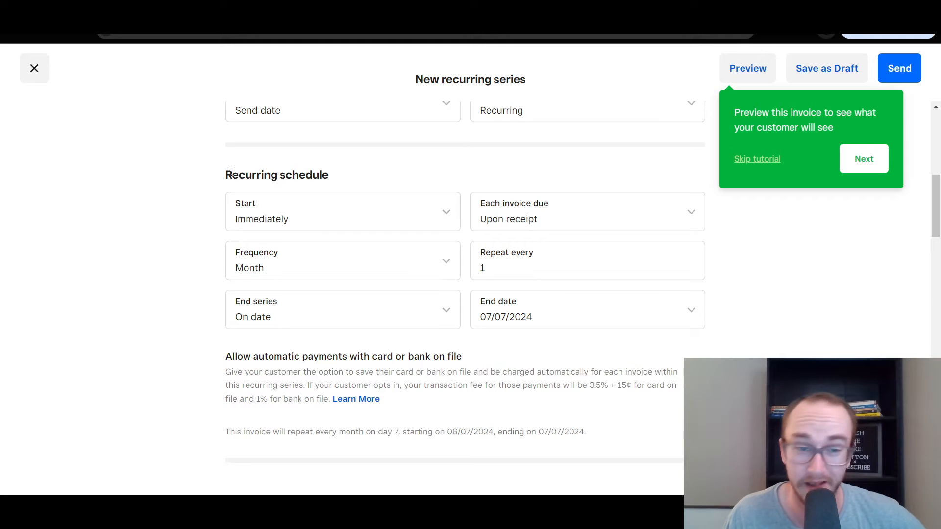
pyautogui.click(435, 211)
pyautogui.click(574, 218)
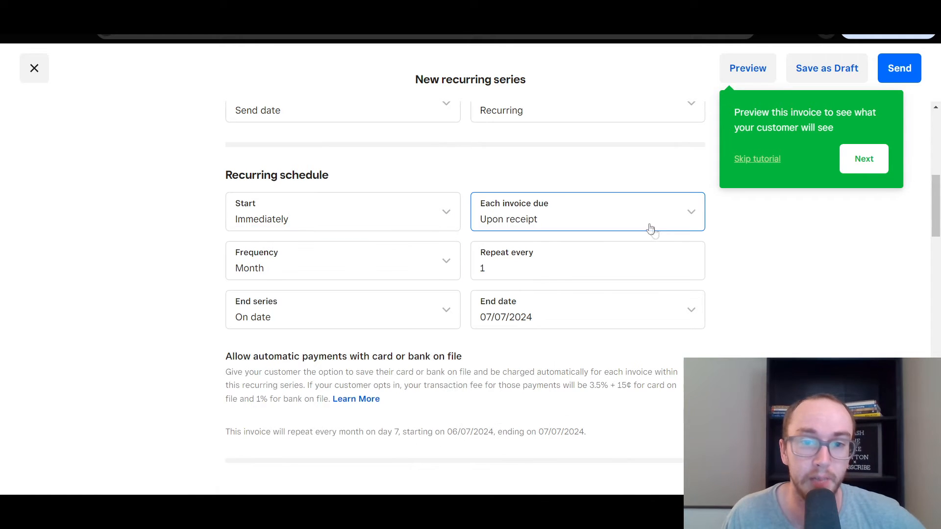
pyautogui.click(576, 216)
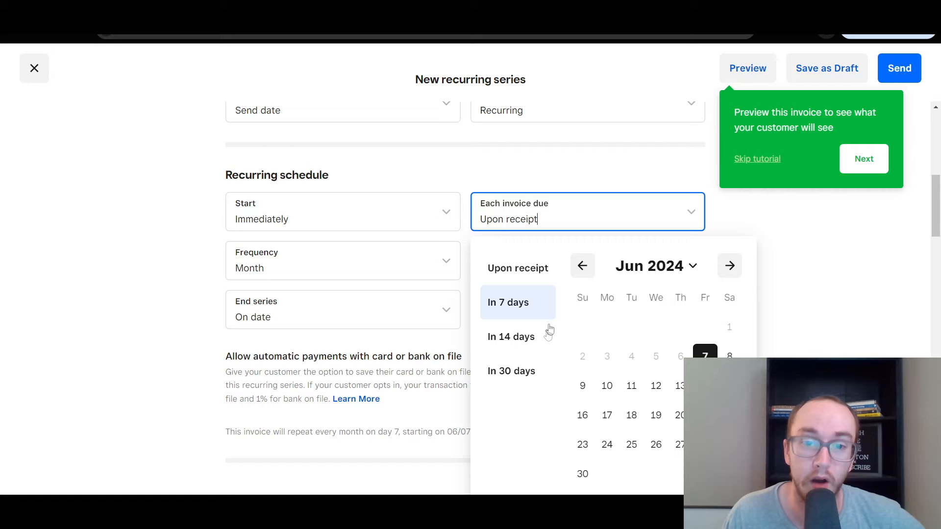
pyautogui.click(539, 384)
pyautogui.click(521, 228)
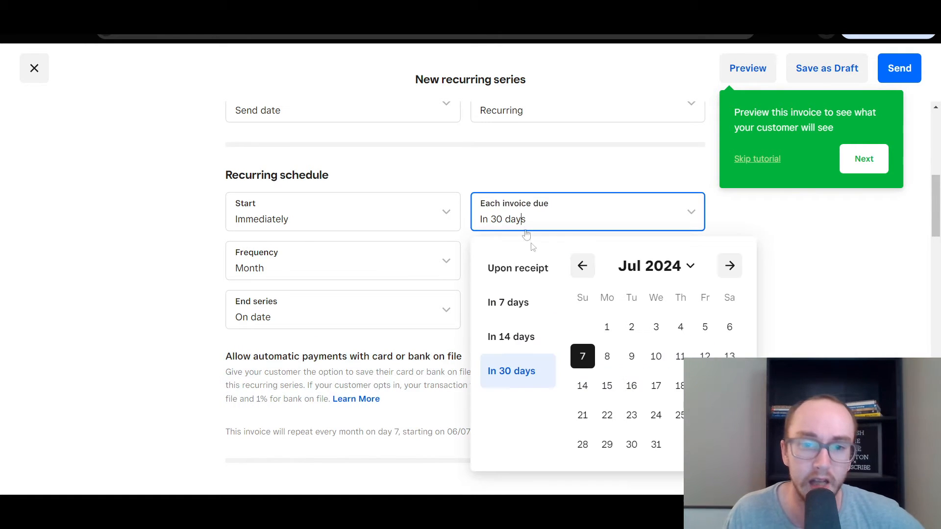
pyautogui.click(532, 277)
pyautogui.click(506, 223)
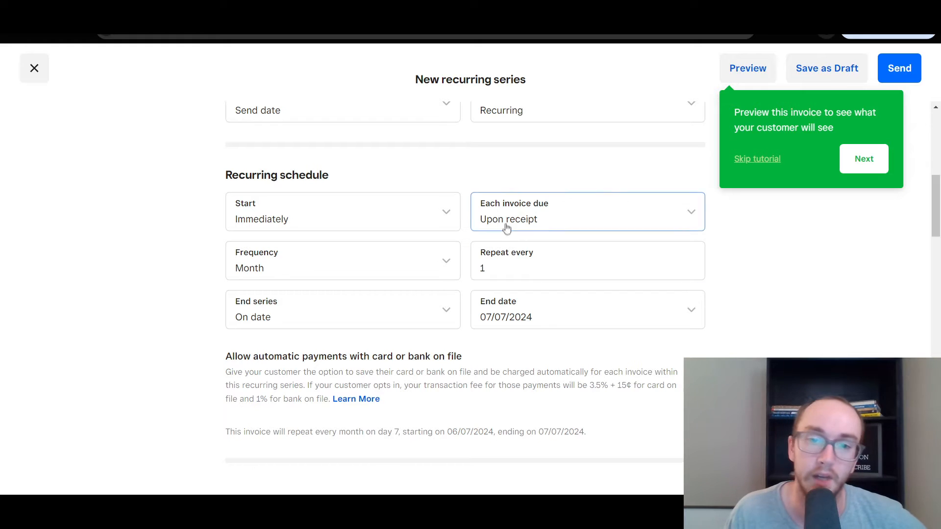
pyautogui.click(729, 265)
pyautogui.click(730, 265)
pyautogui.click(729, 265)
pyautogui.click(729, 265)
pyautogui.click(729, 326)
pyautogui.click(686, 210)
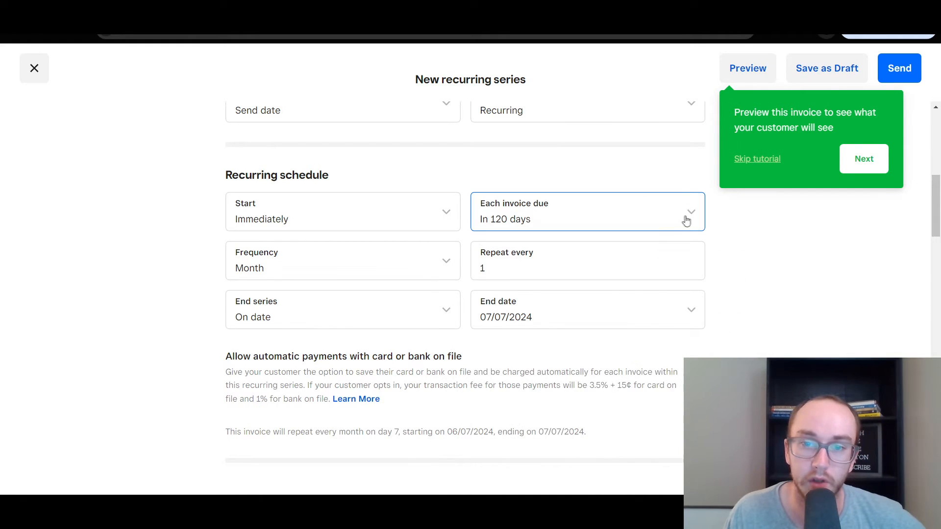
pyautogui.click(582, 265)
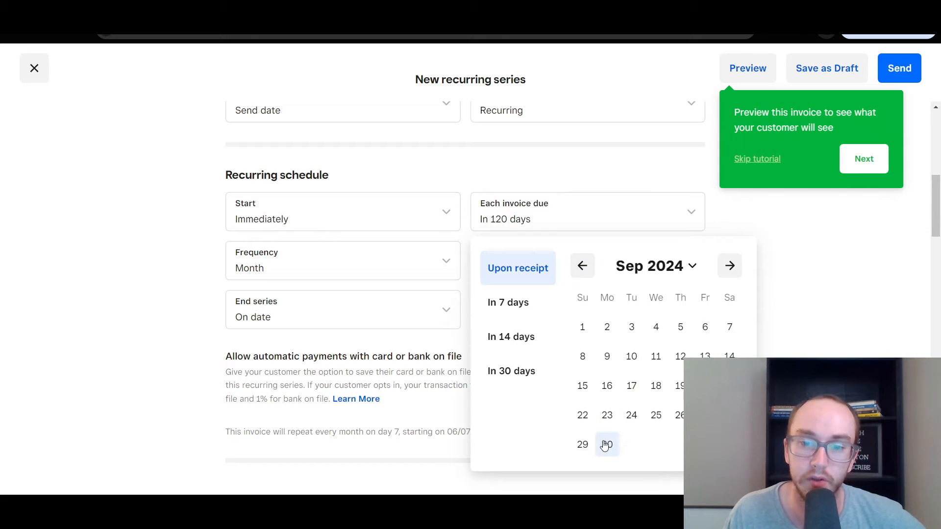
pyautogui.click(606, 444)
pyautogui.click(563, 226)
pyautogui.click(583, 267)
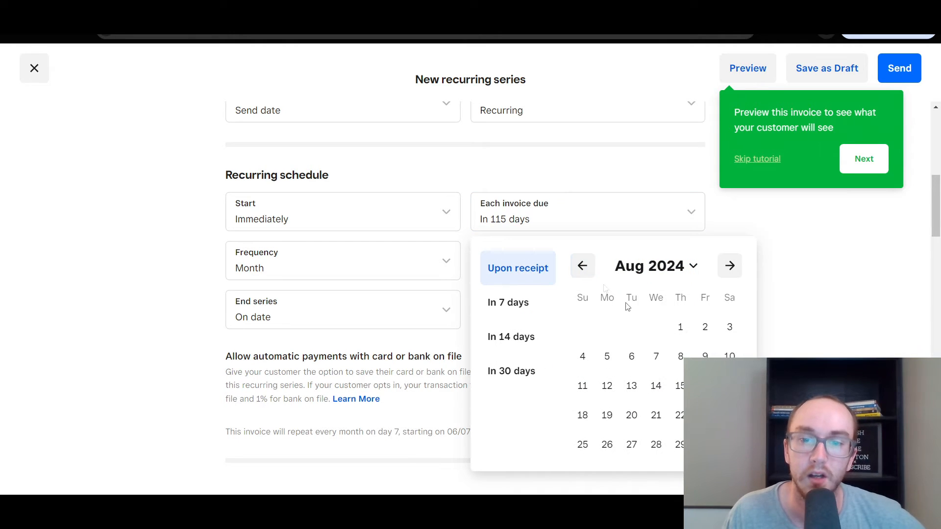
pyautogui.click(729, 445)
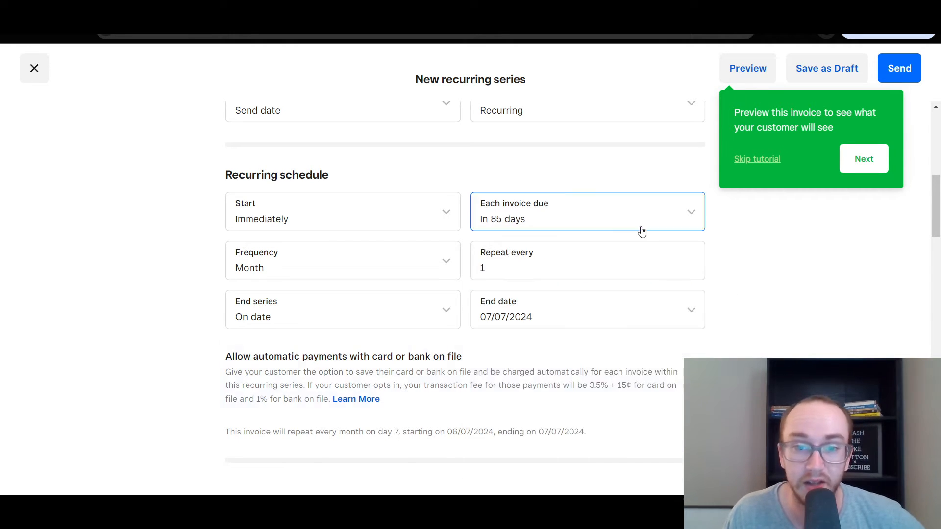
pyautogui.click(691, 224)
pyautogui.click(736, 268)
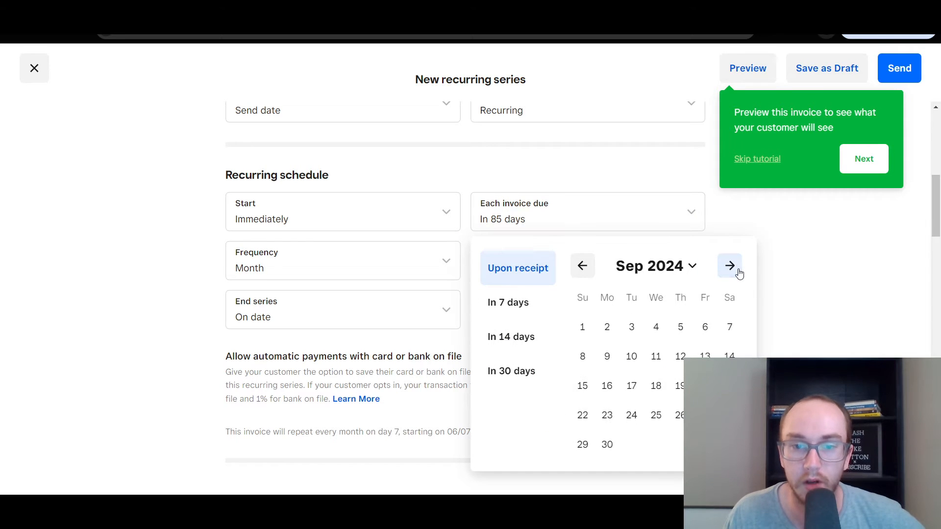
pyautogui.click(607, 440)
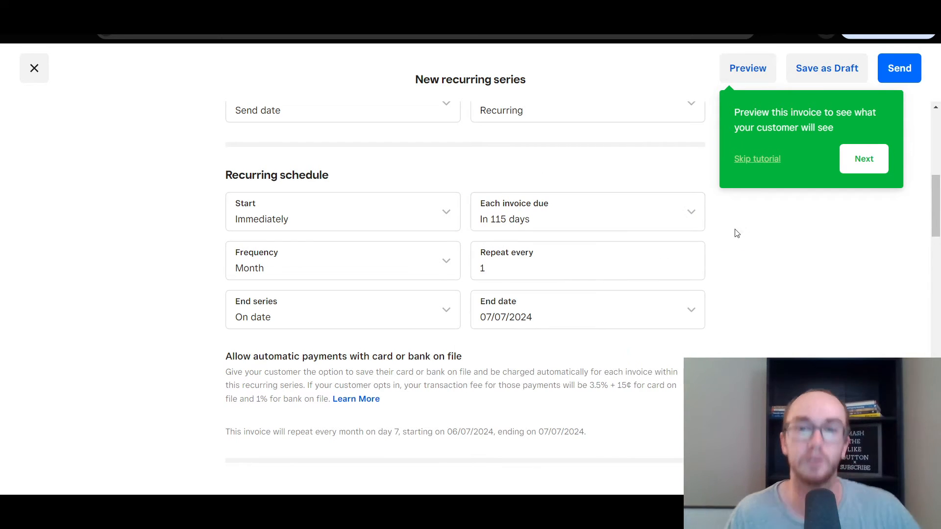
pyautogui.click(695, 229)
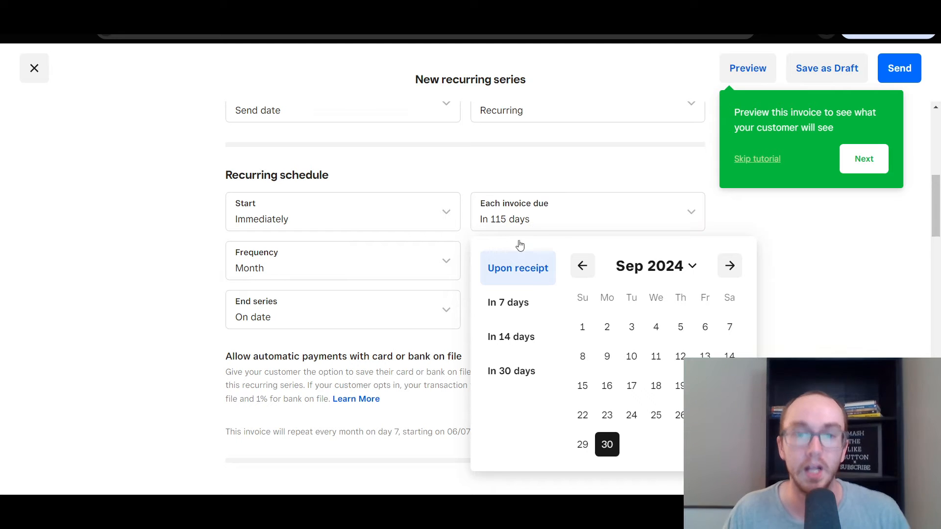
pyautogui.click(531, 304)
pyautogui.click(518, 267)
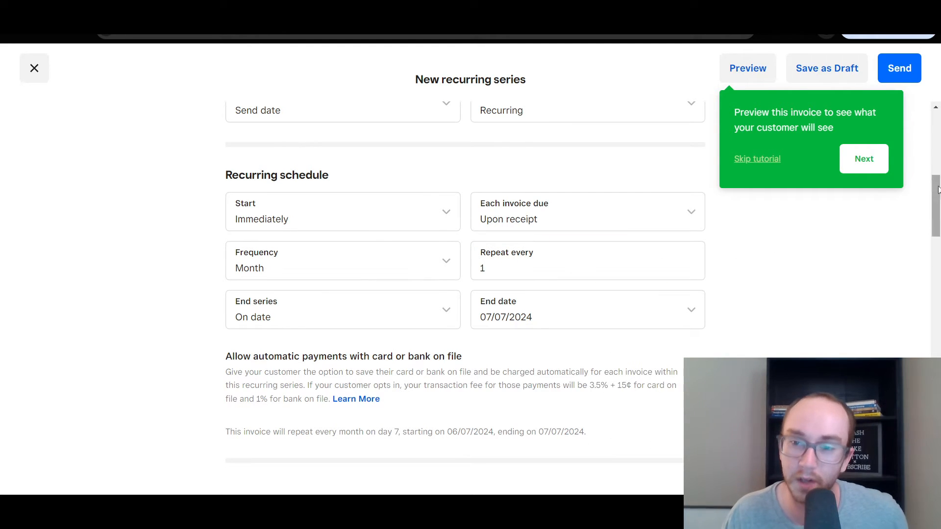
# Change the invoice frequency from recurring to one-time
pyautogui.scroll(1, 934, 191)
pyautogui.moveTo(935, 196); pyautogui.dragTo(934, 182)
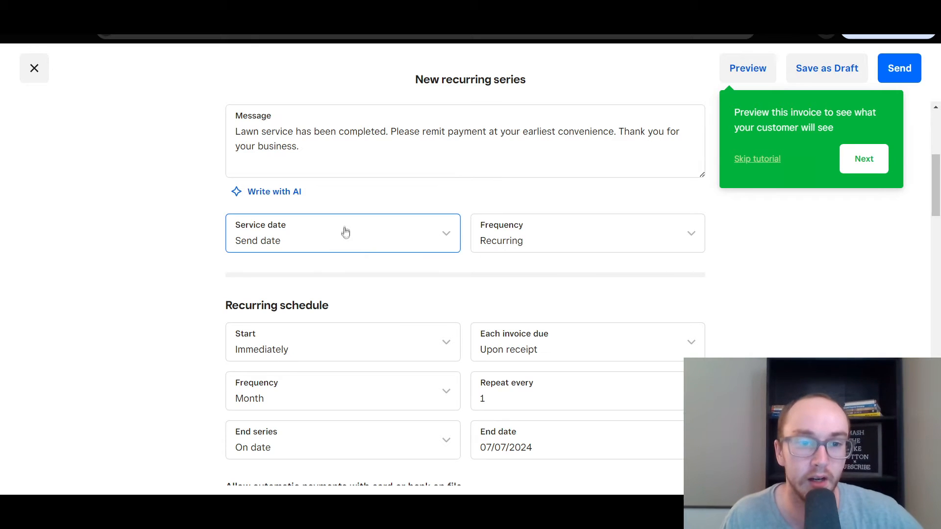
pyautogui.click(438, 237)
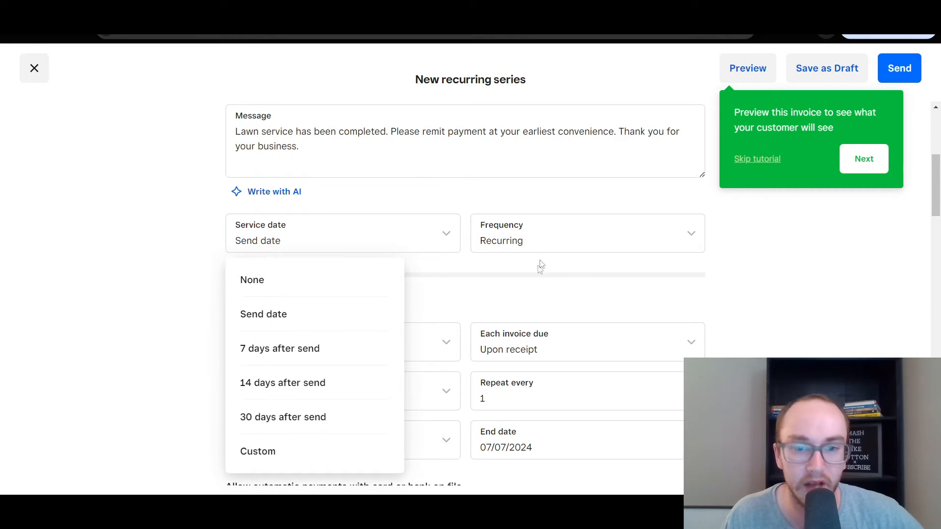
pyautogui.click(524, 239)
pyautogui.click(527, 242)
pyautogui.click(526, 282)
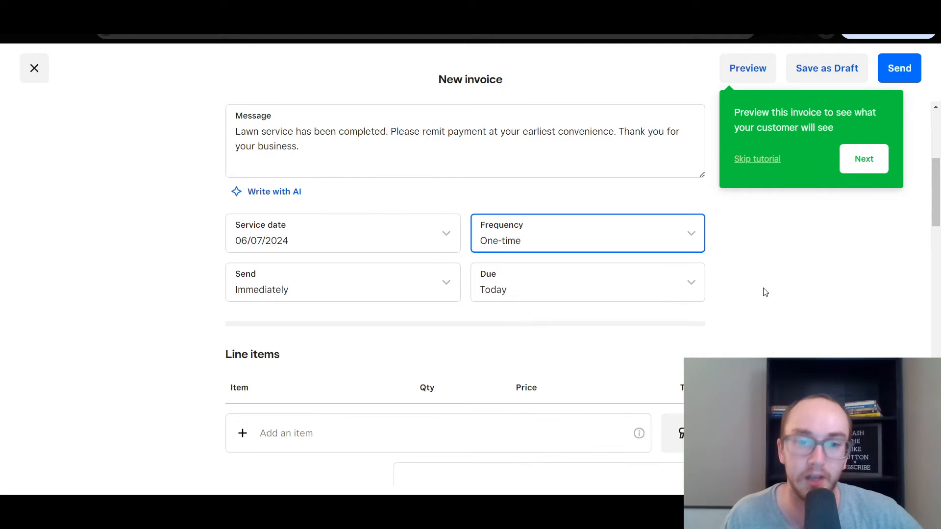
pyautogui.scroll(-3, 768, 283)
pyautogui.scroll(2, 768, 280)
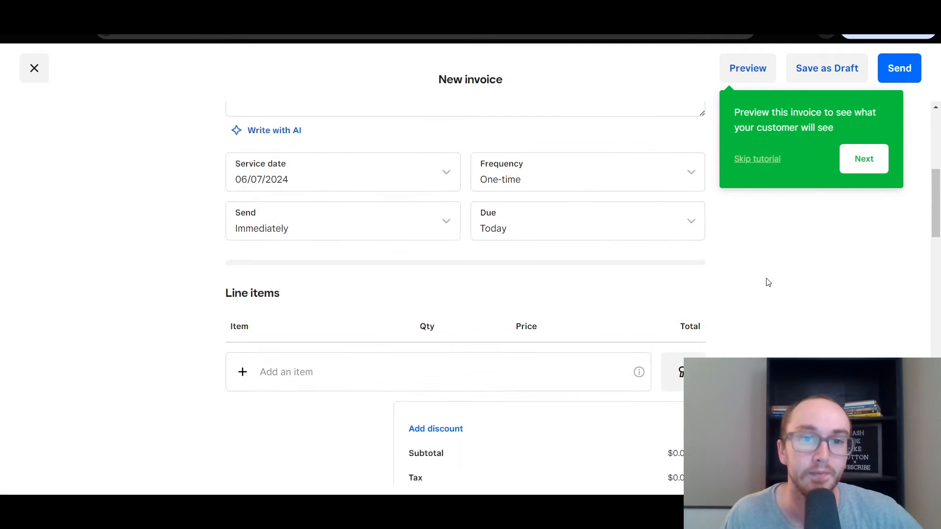
# Try Recurring again, then settle on a one-time invoice sent immediately and due today
pyautogui.click(608, 189)
pyautogui.click(593, 258)
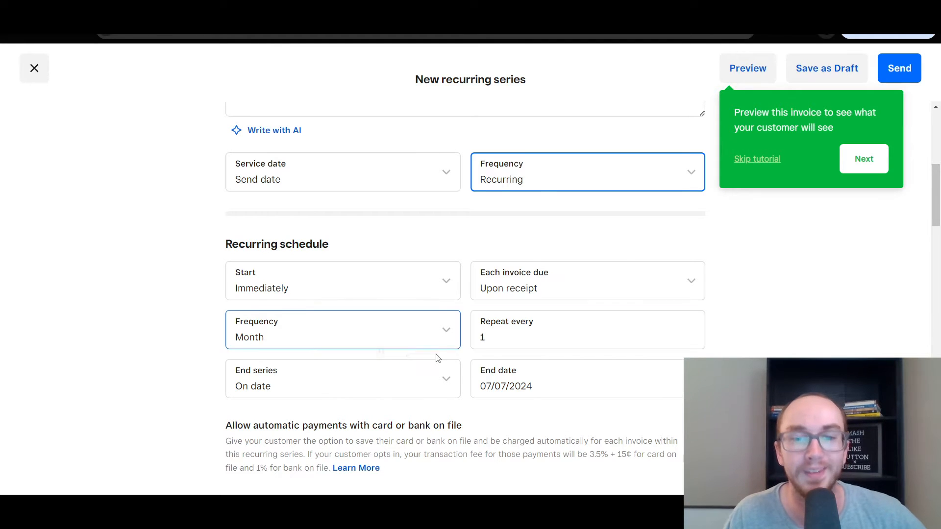
pyautogui.click(540, 184)
pyautogui.click(537, 235)
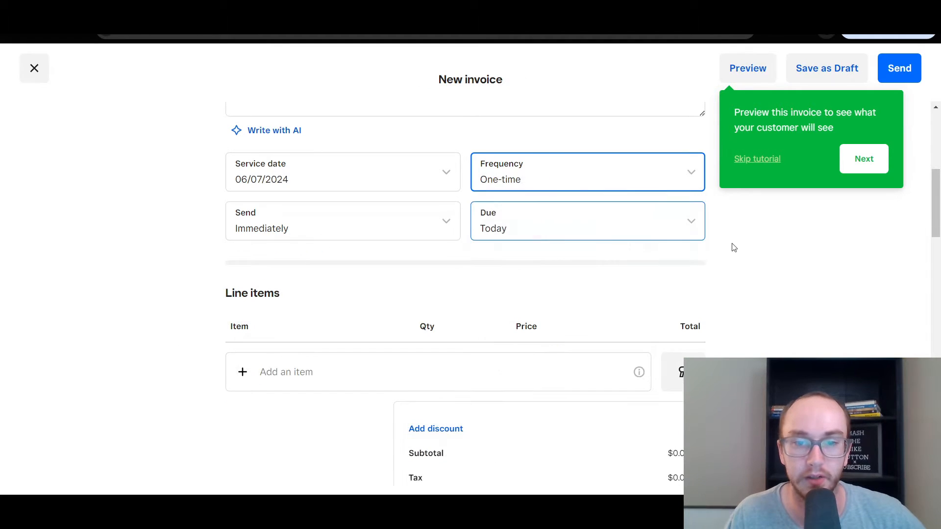
pyautogui.moveTo(936, 211); pyautogui.dragTo(937, 233)
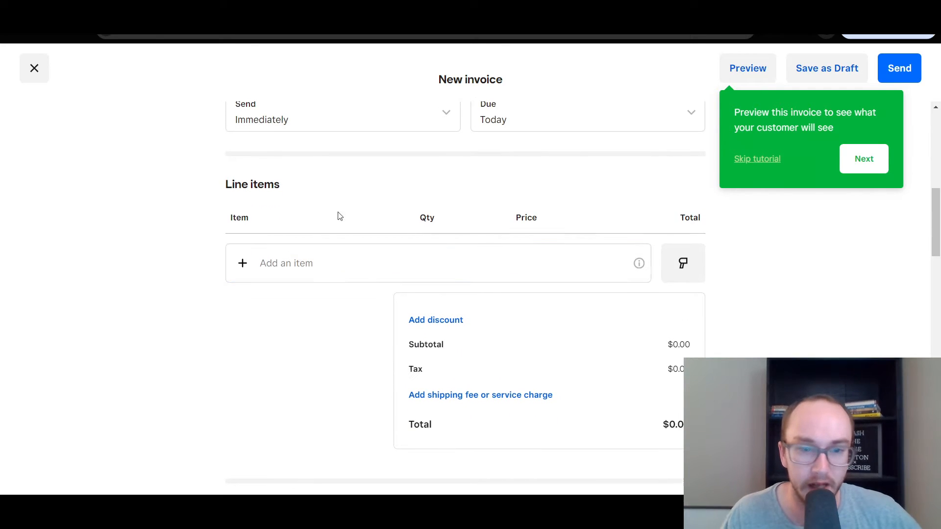
# Add 'cut' and 'weeds' as one-time line items
pyautogui.click(288, 266)
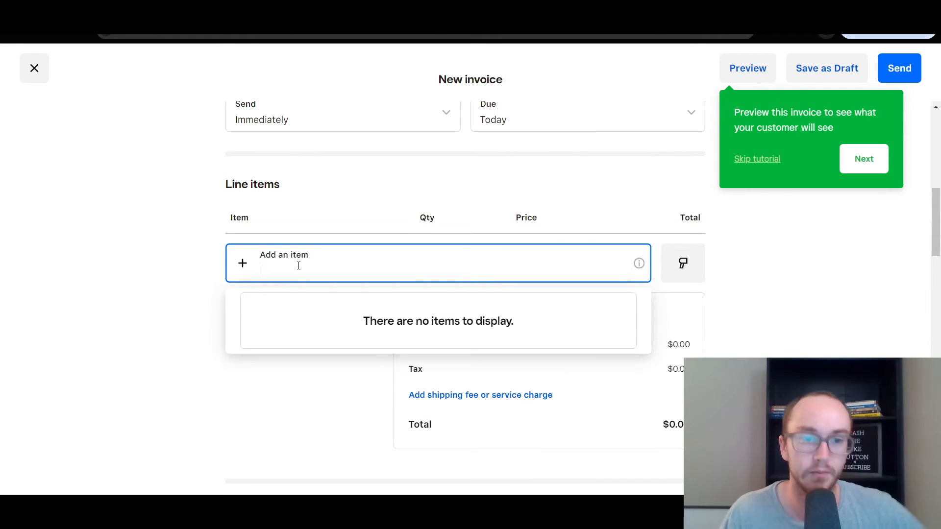
pyautogui.write('cut')
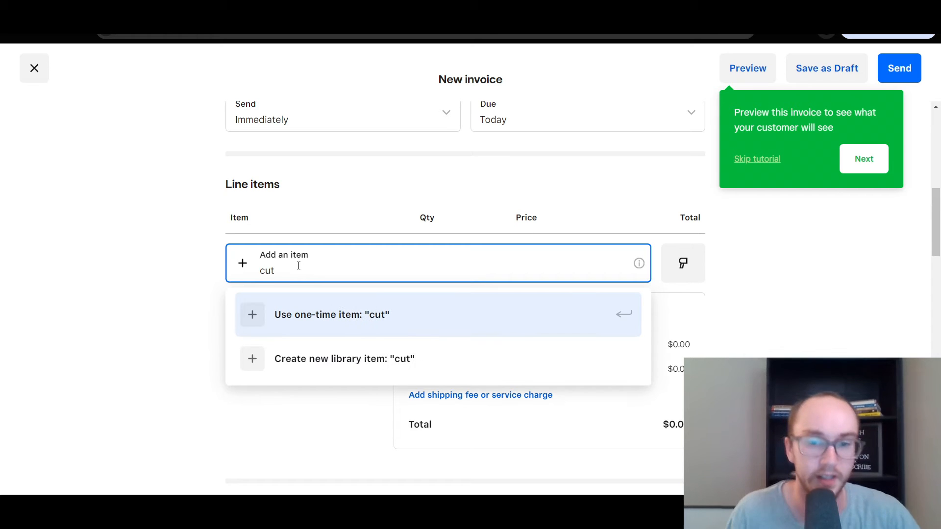
pyautogui.click(319, 315)
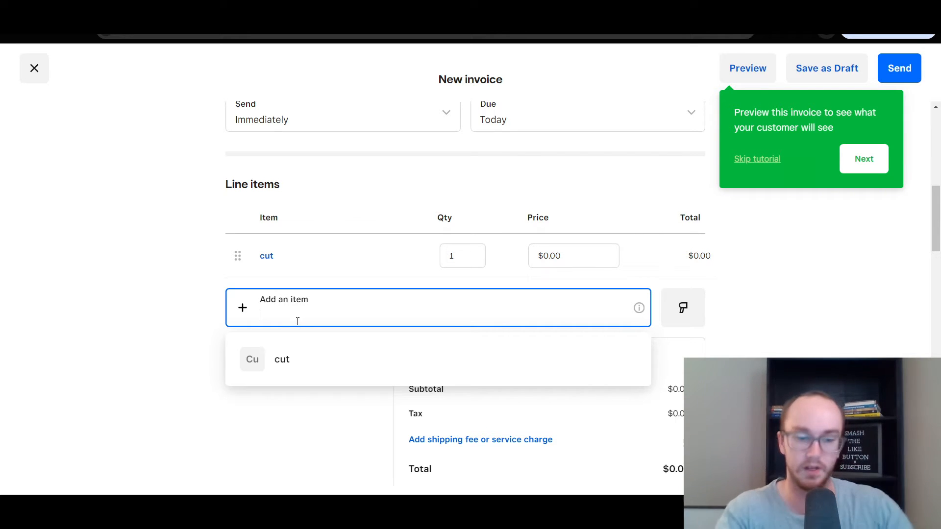
pyautogui.write('weeds')
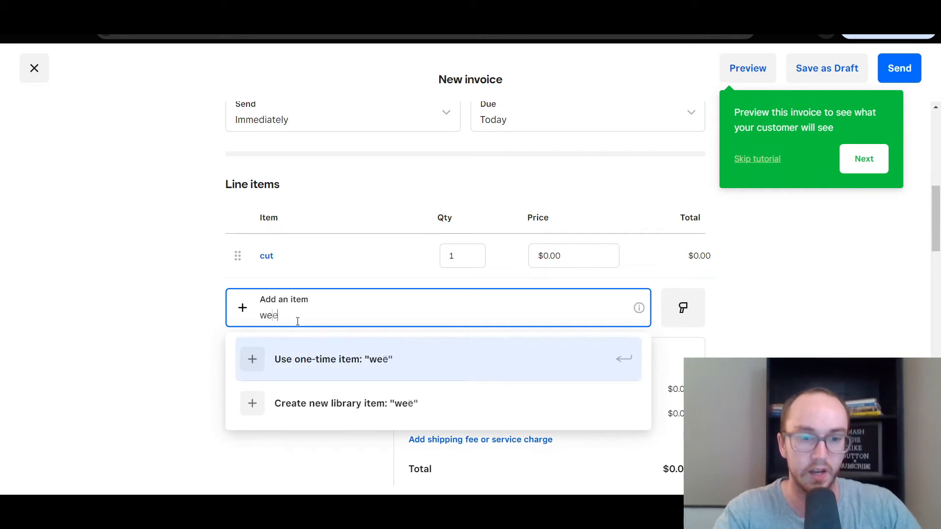
pyautogui.click(332, 347)
# Price 'cut' at $100.00 and 'weeds' at $30.00, for a $130.00 subtotal
pyautogui.click(582, 254)
pyautogui.moveTo(581, 254); pyautogui.dragTo(549, 256)
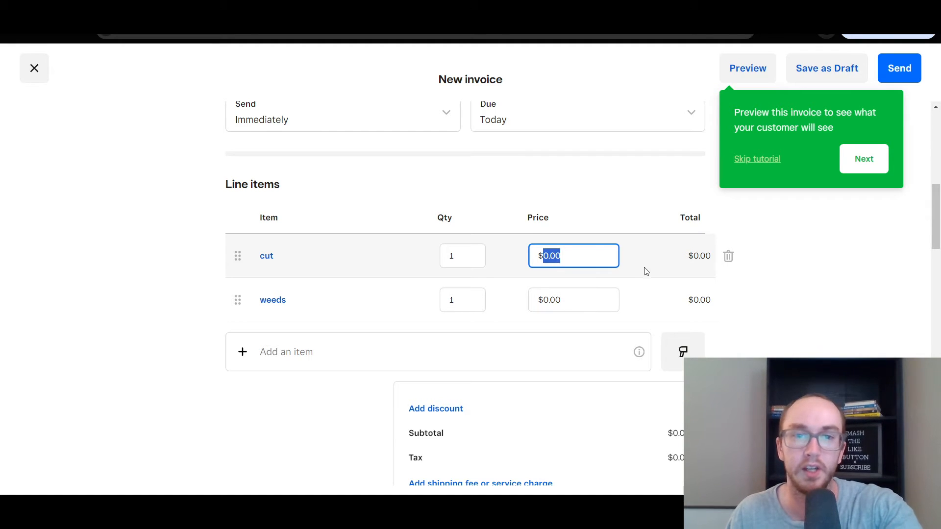
pyautogui.write('100')
pyautogui.click(760, 275)
pyautogui.click(561, 310)
pyautogui.click(560, 309)
pyautogui.moveTo(542, 302); pyautogui.dragTo(546, 302)
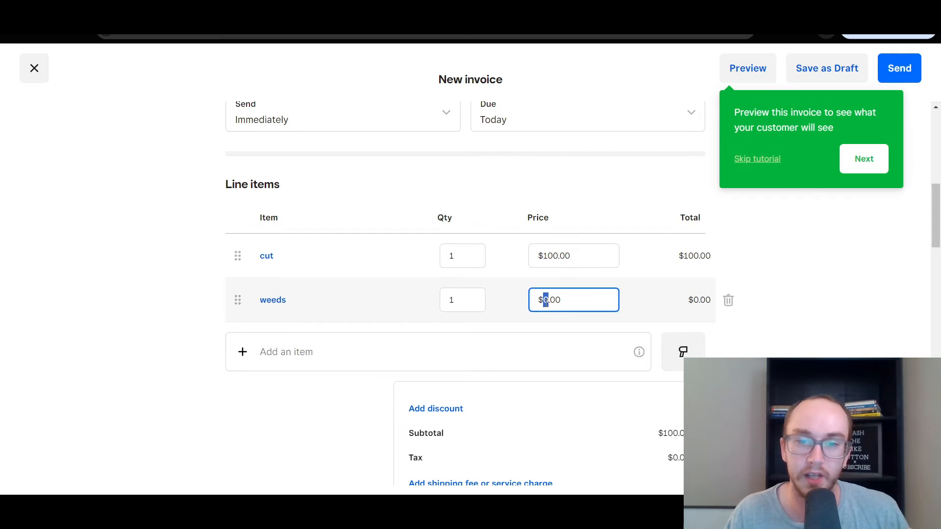
pyautogui.write('30')
pyautogui.click(750, 291)
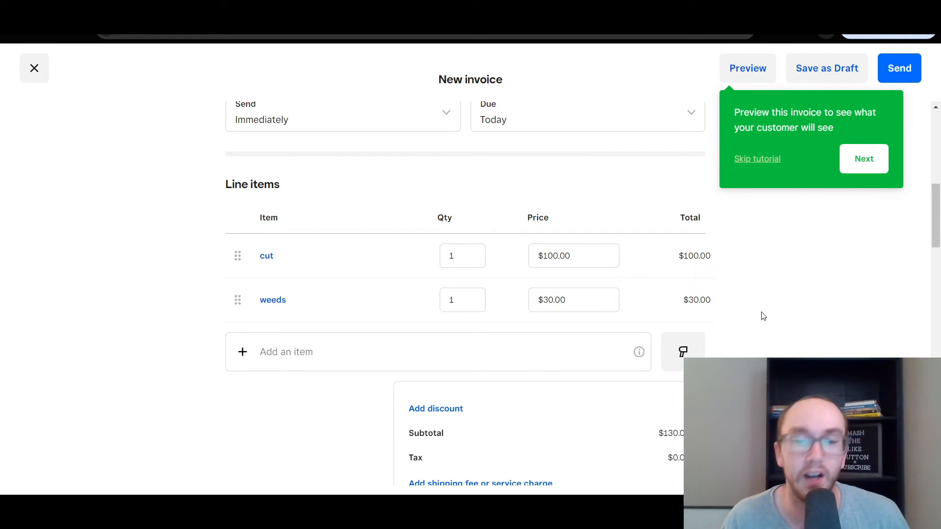
pyautogui.scroll(-1, 757, 318)
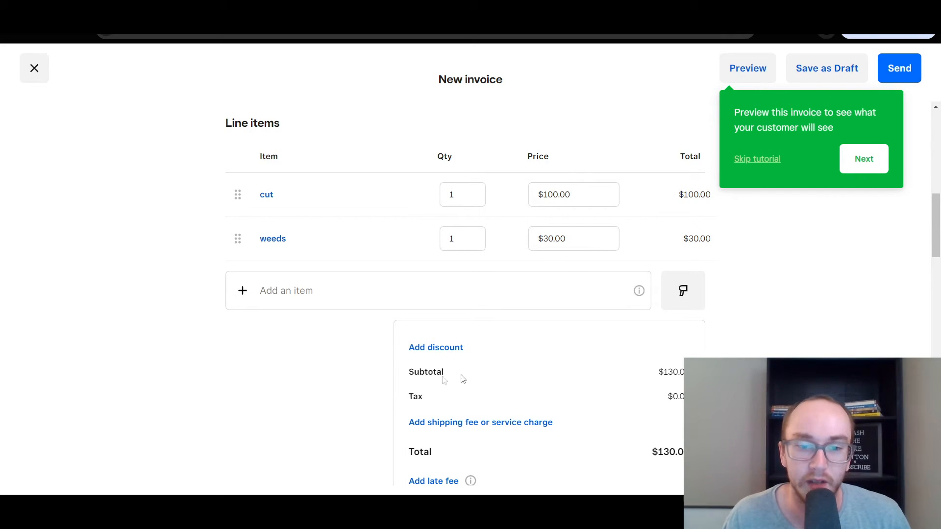
# Create a custom discount named 'new customer'
pyautogui.click(444, 353)
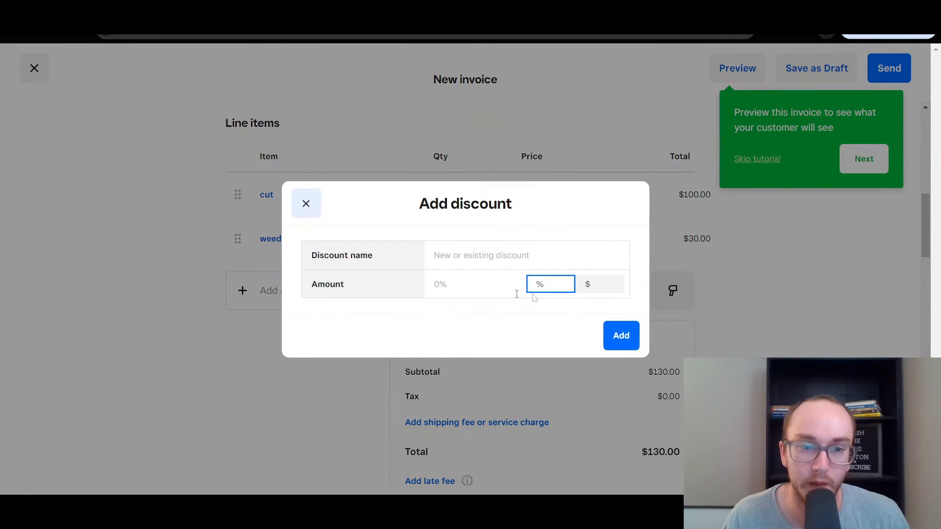
pyautogui.click(500, 260)
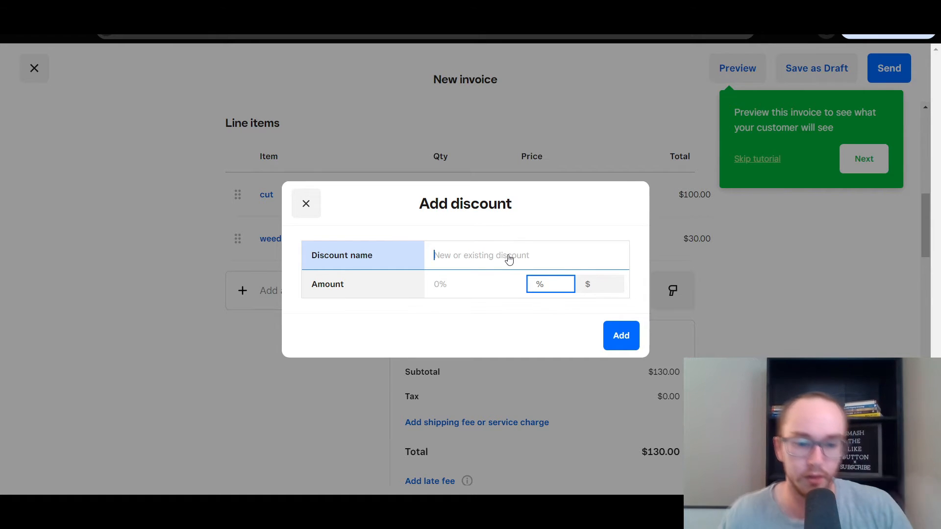
pyautogui.write('new customer')
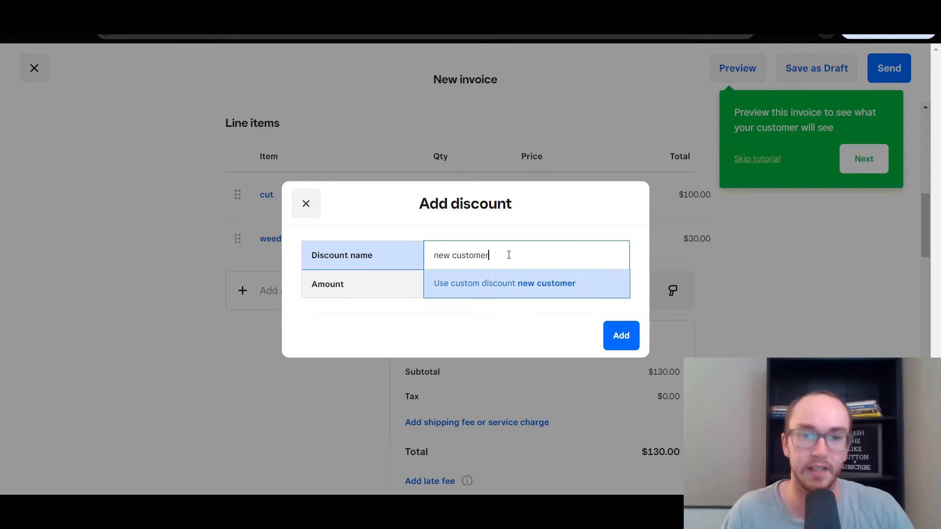
pyautogui.click(491, 284)
# Set the discount to 10% off all items and apply it, making the total $117.00
pyautogui.click(566, 294)
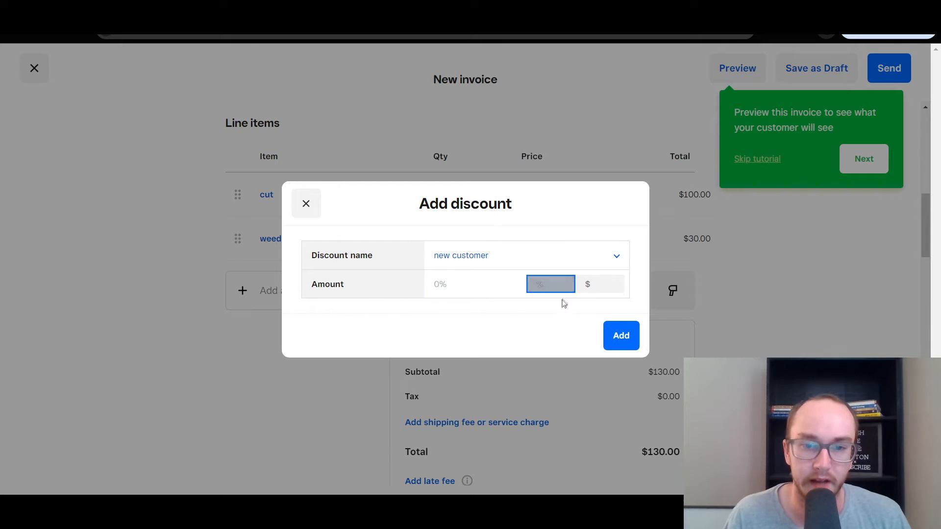
pyautogui.click(481, 295)
pyautogui.write('10')
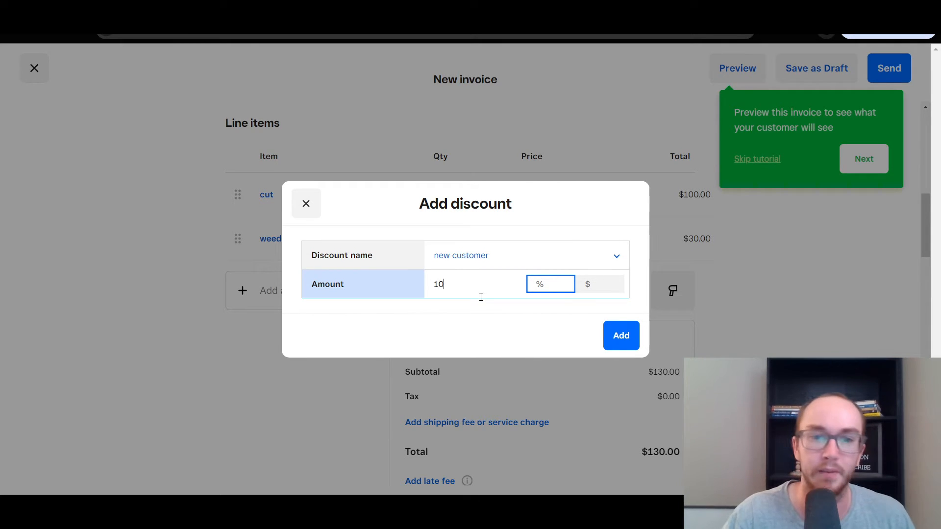
pyautogui.click(592, 286)
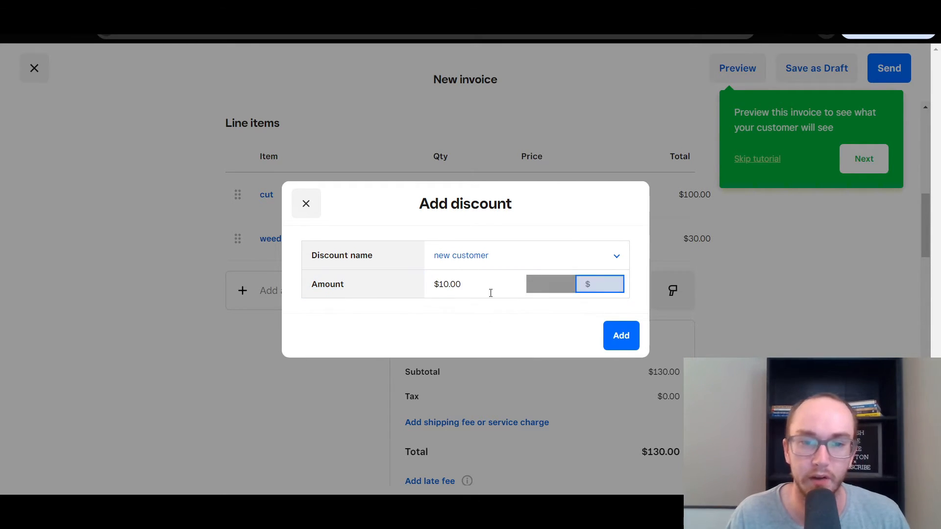
pyautogui.click(563, 289)
pyautogui.click(588, 284)
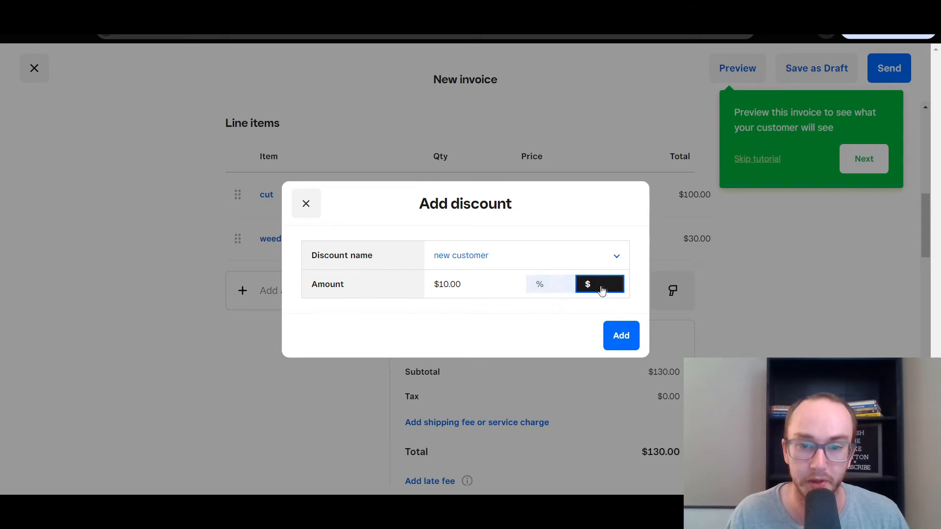
pyautogui.click(561, 297)
pyautogui.click(613, 335)
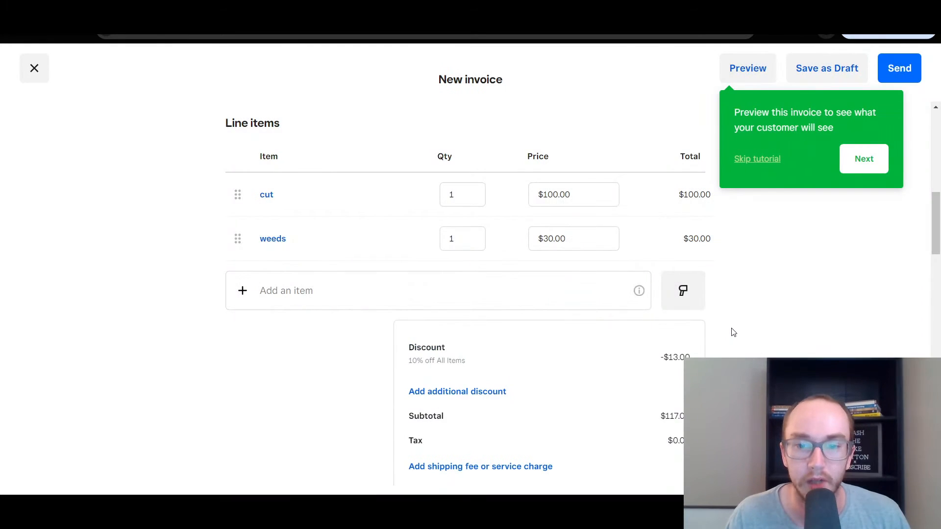
pyautogui.scroll(-1, 732, 328)
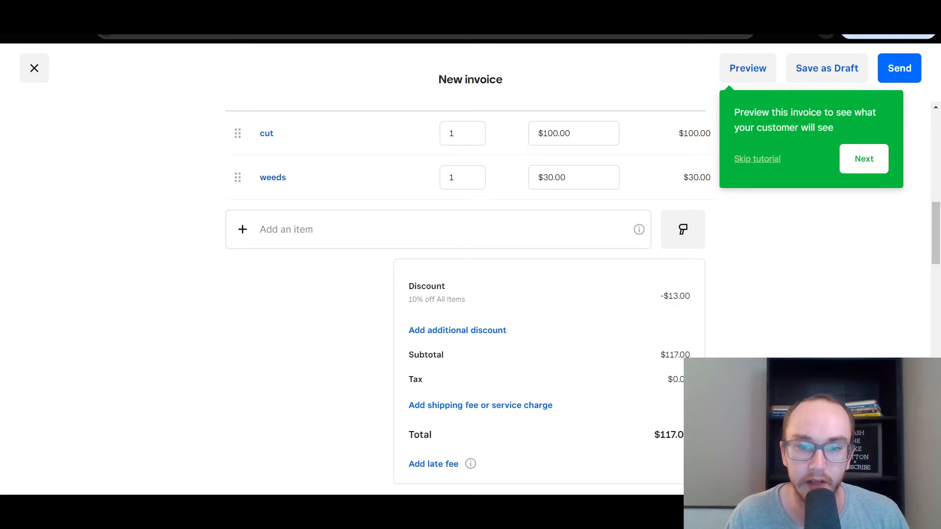
pyautogui.scroll(-1, 539, 294)
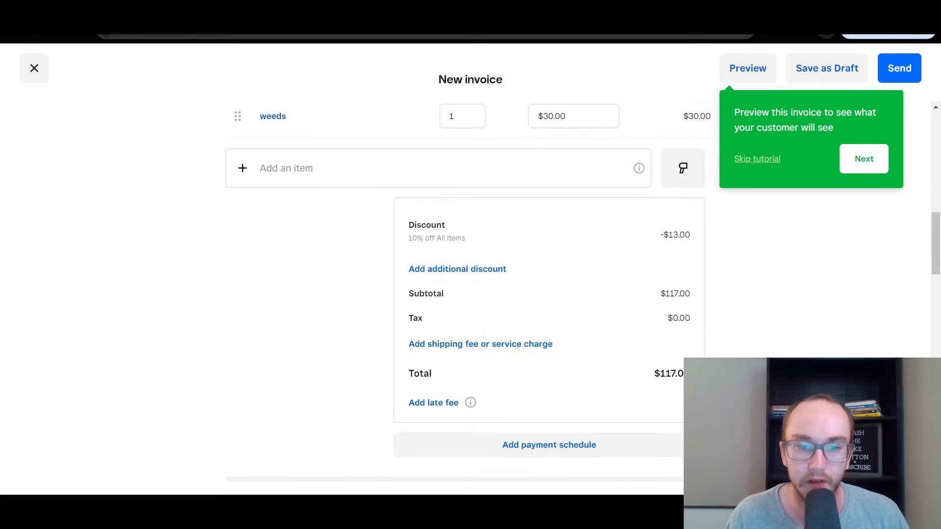
pyautogui.click(450, 269)
pyautogui.click(437, 260)
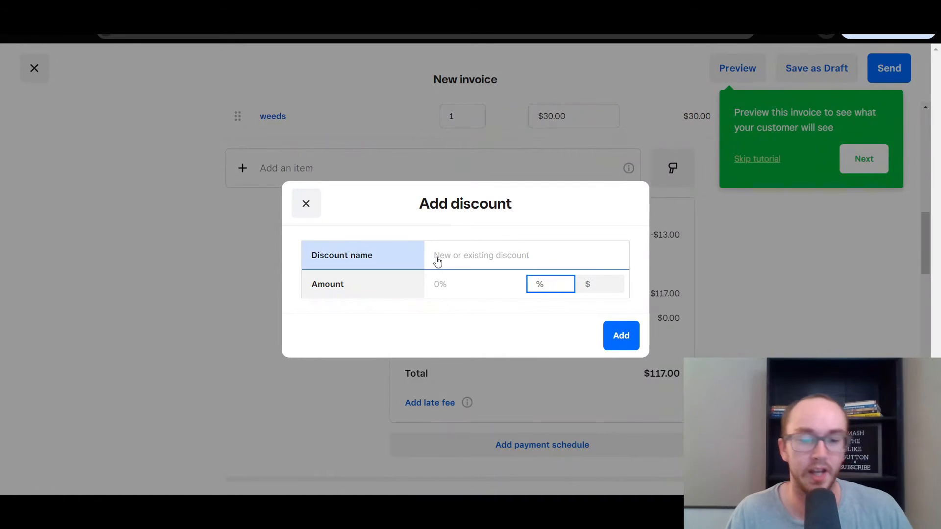
pyautogui.write('first')
pyautogui.press('BackSpace')
pyautogui.press('BackSpace')
pyautogui.press('BackSpace')
pyautogui.press('BackSpace')
pyautogui.press('BackSpace')
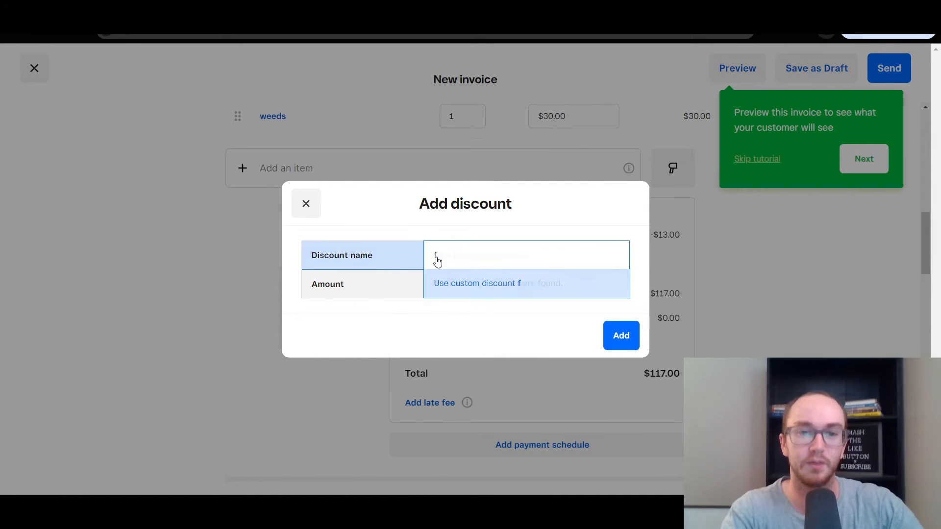
pyautogui.click(305, 204)
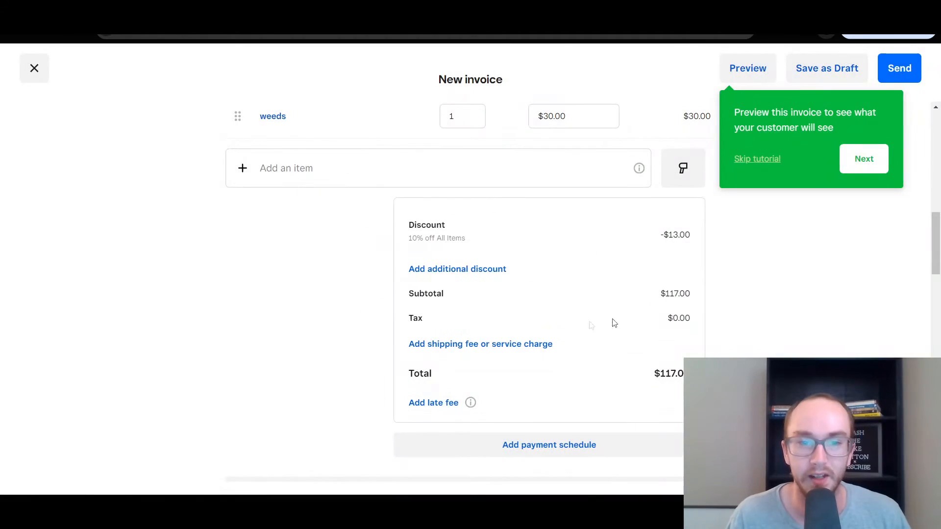
pyautogui.click(481, 345)
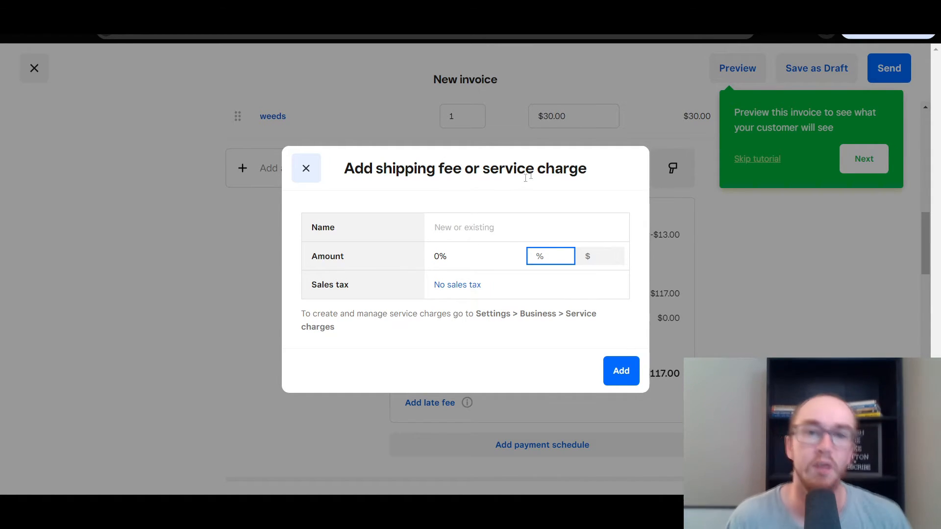
pyautogui.click(546, 259)
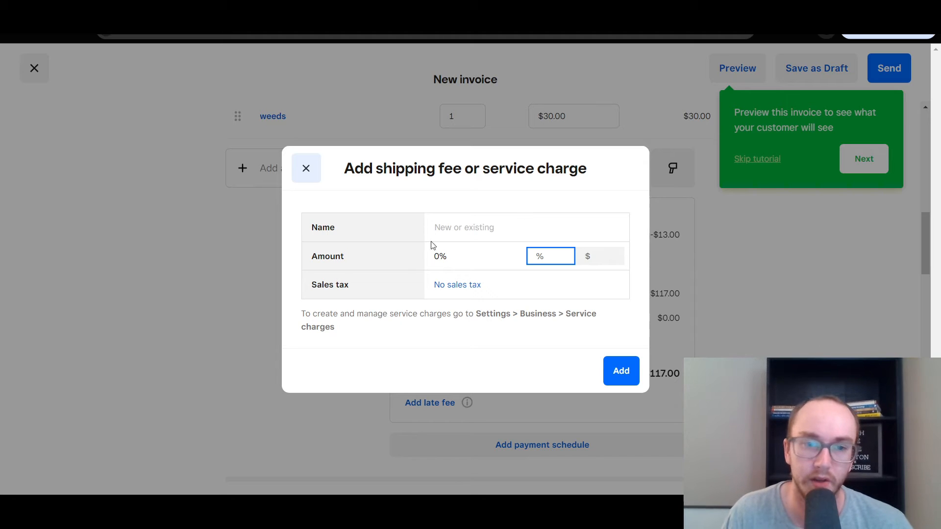
pyautogui.click(458, 263)
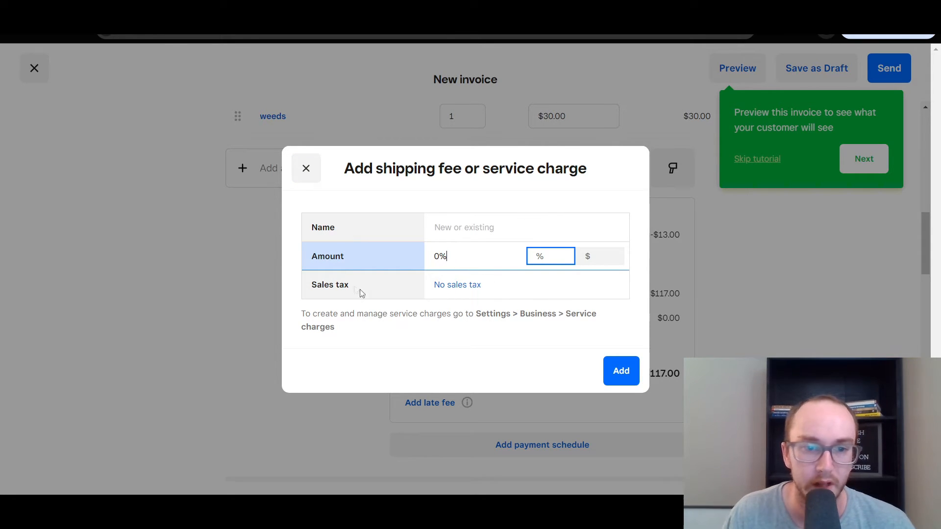
pyautogui.click(546, 257)
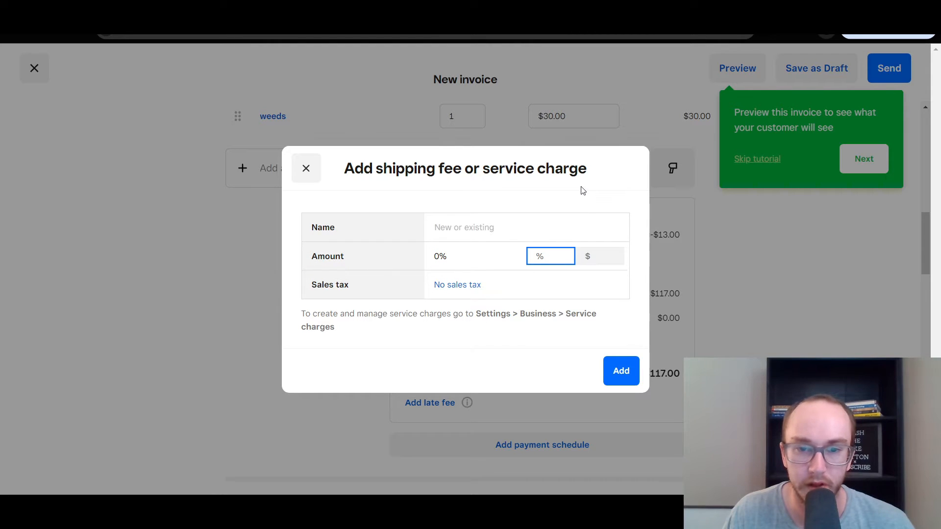
pyautogui.click(586, 256)
pyautogui.click(549, 260)
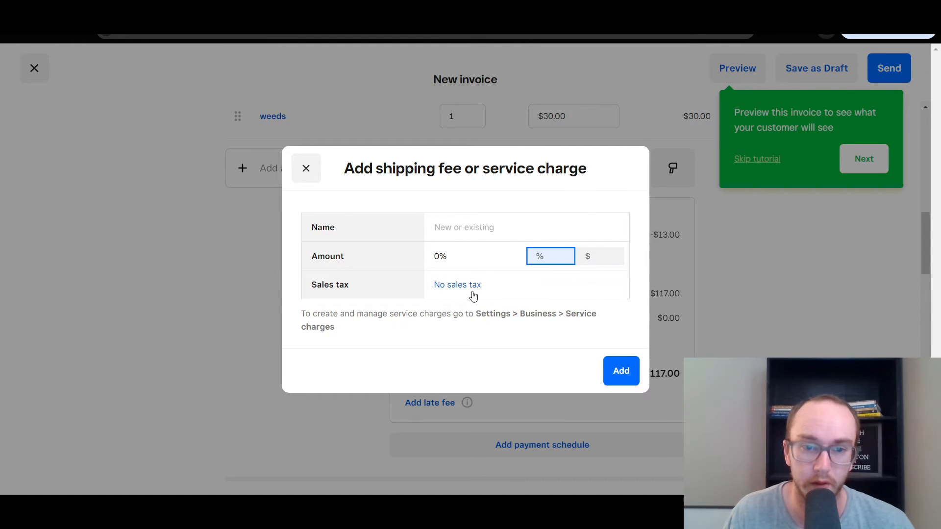
pyautogui.click(306, 176)
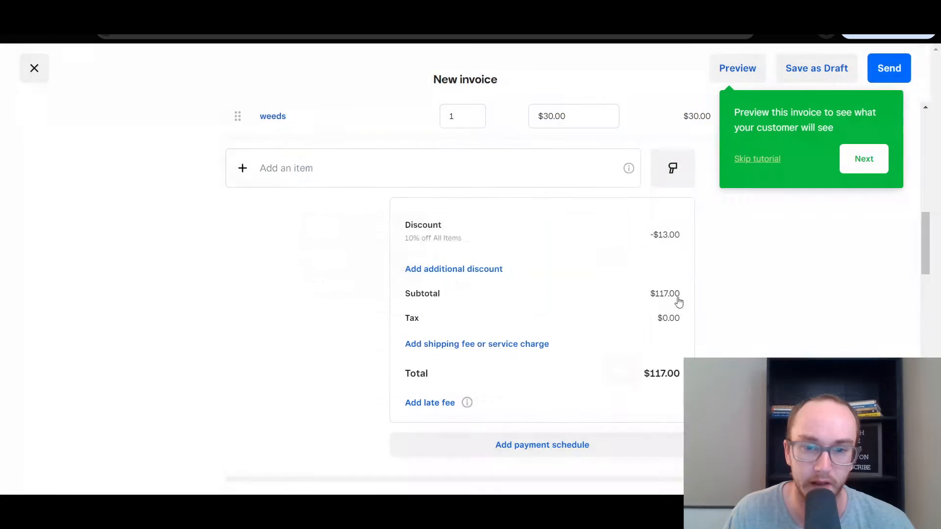
pyautogui.scroll(-1, 711, 305)
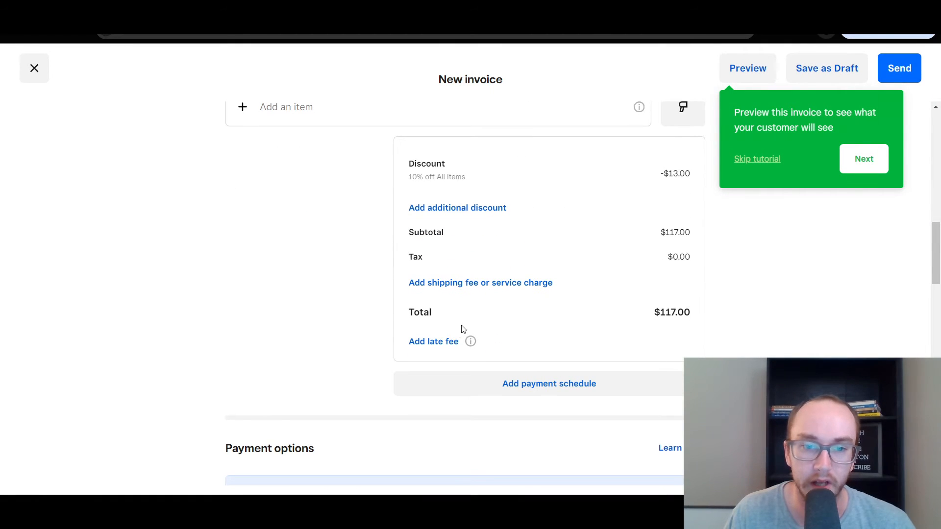
pyautogui.moveTo(470, 345)
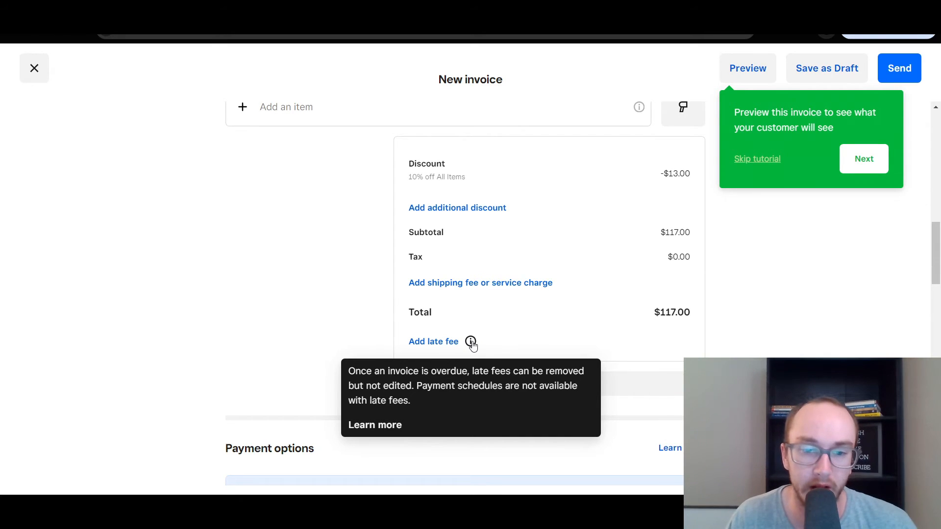
pyautogui.scroll(-1, 470, 342)
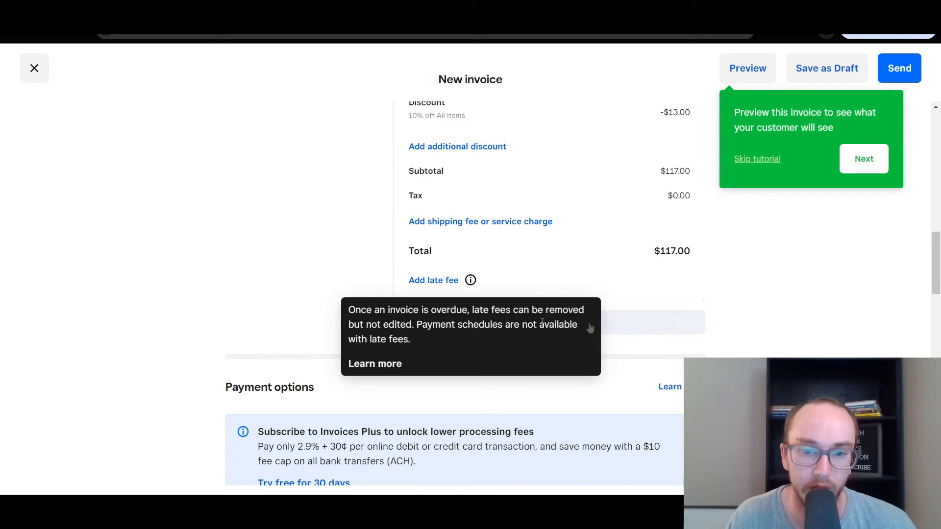
pyautogui.scroll(1, 349, 356)
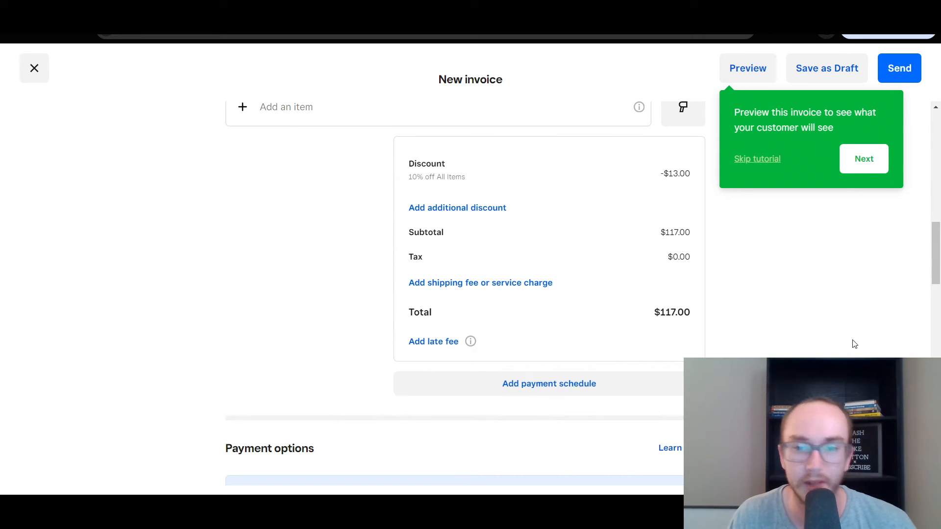
pyautogui.scroll(2, 857, 342)
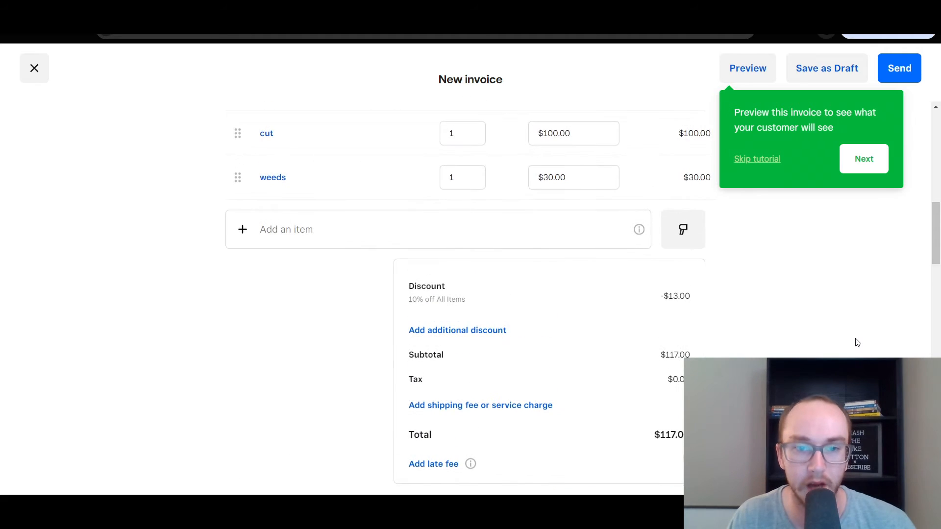
pyautogui.scroll(-1, 857, 342)
pyautogui.scroll(-1, 652, 384)
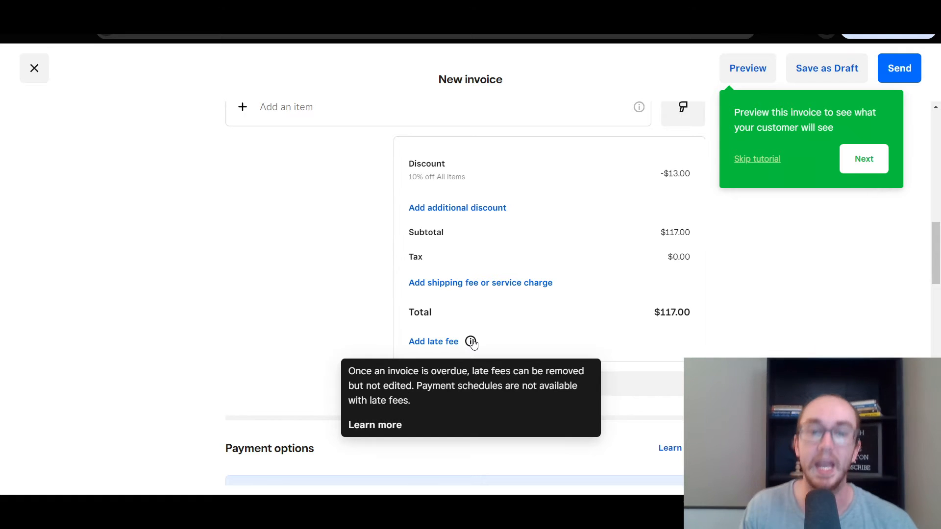
# Start a late fee with a 3-day grace period, initially entering a 5% rate
pyautogui.click(420, 343)
pyautogui.click(369, 353)
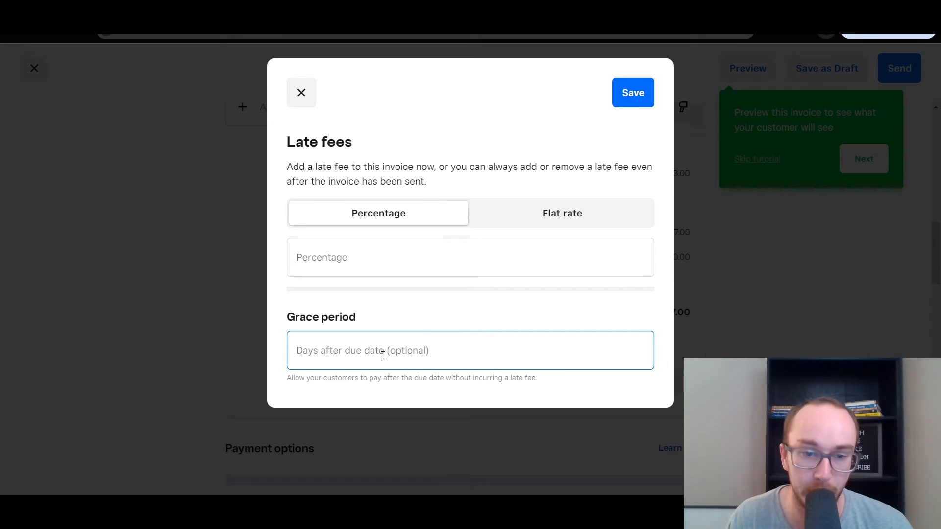
pyautogui.click(383, 356)
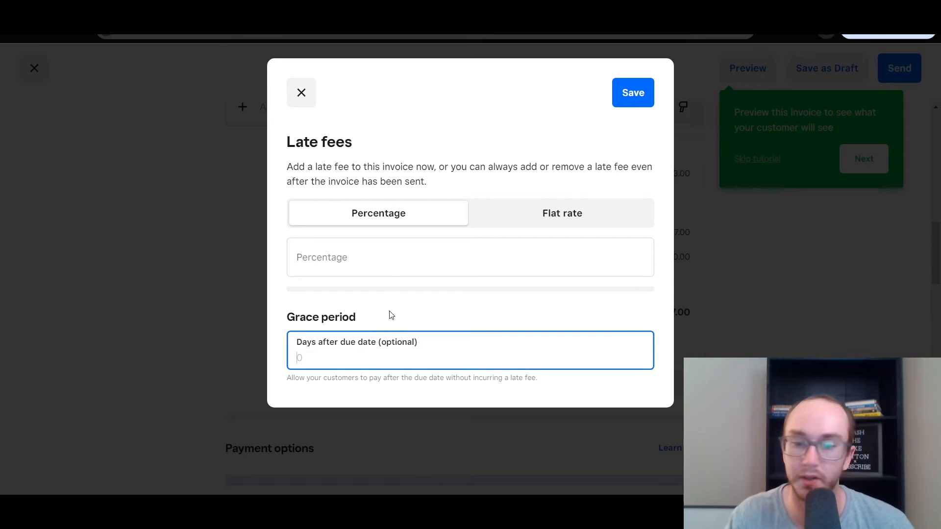
pyautogui.write('3')
pyautogui.click(391, 315)
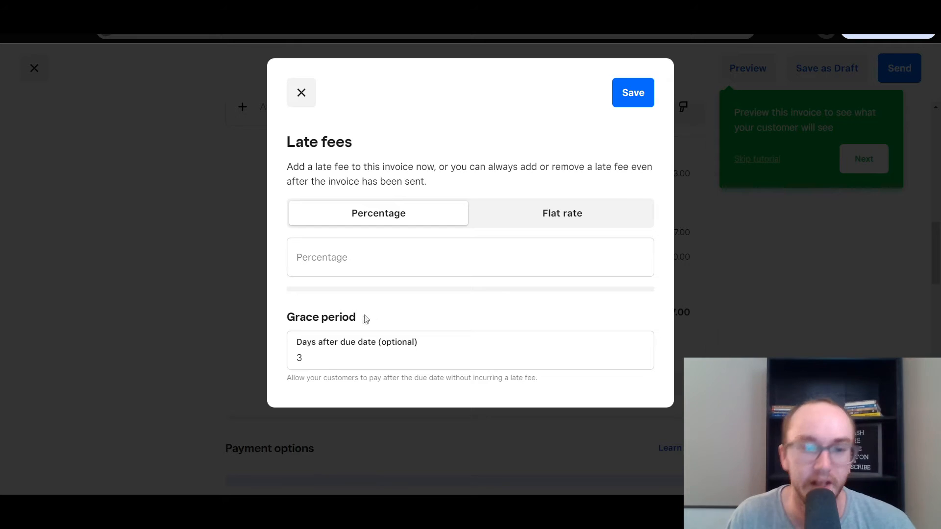
pyautogui.click(348, 264)
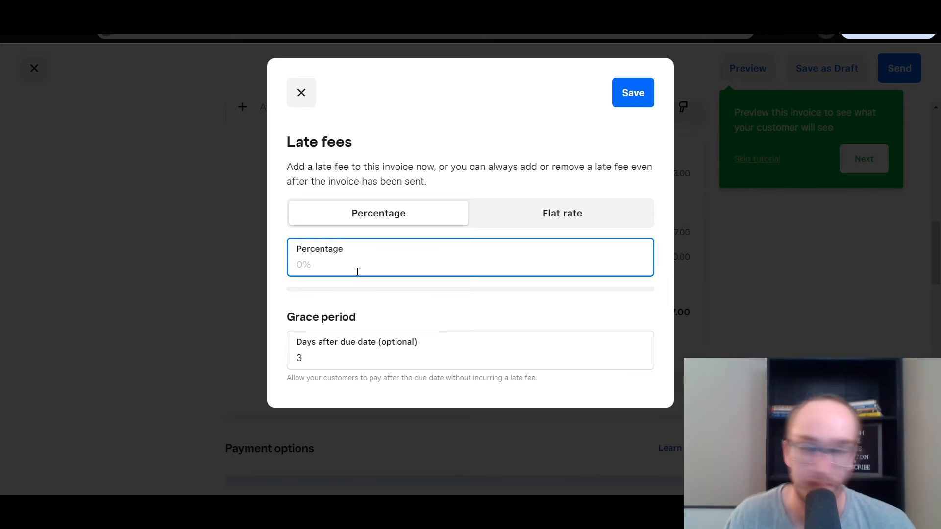
pyautogui.write('5')
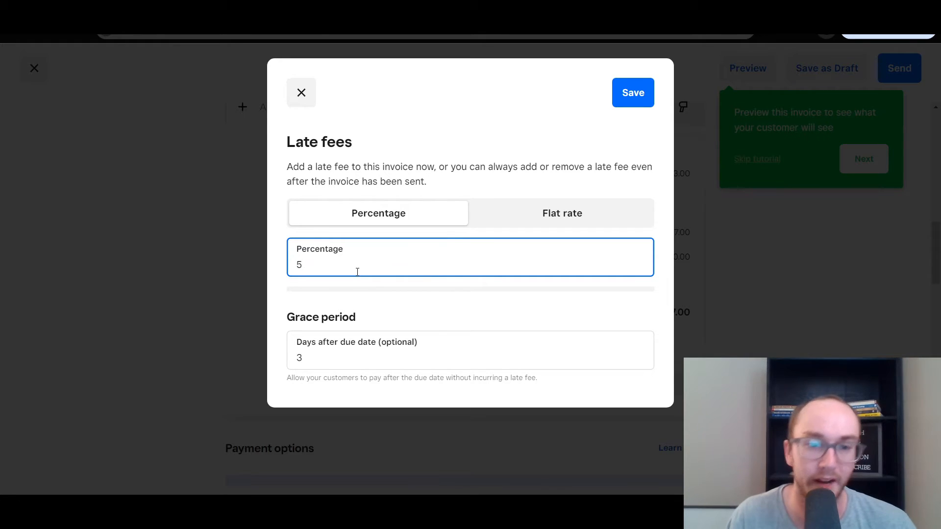
pyautogui.click(356, 313)
# Switch the late fee to a flat $20.00 amount and save it to the invoice
pyautogui.click(572, 216)
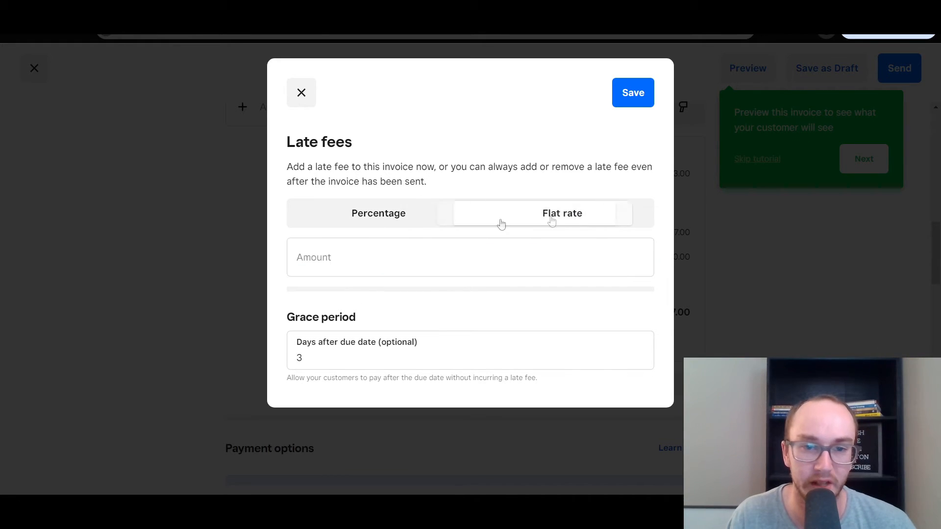
pyautogui.click(458, 249)
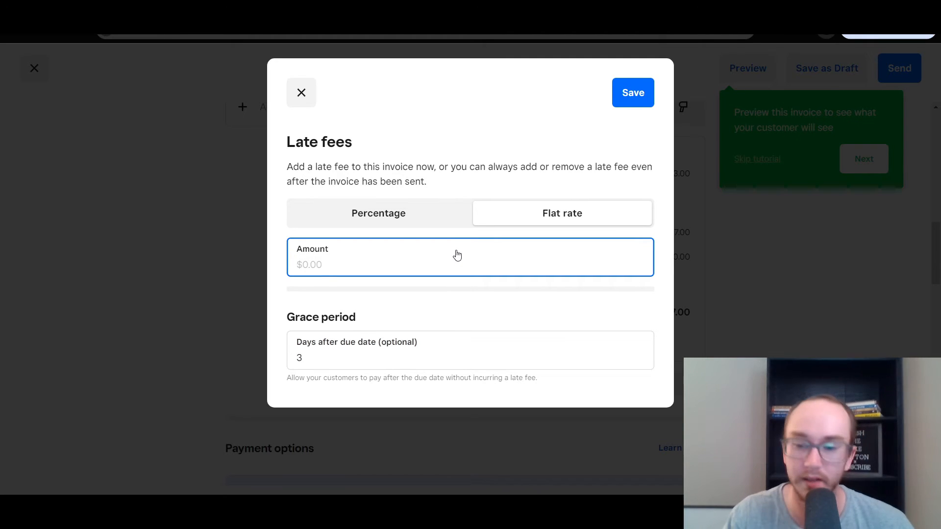
pyautogui.write('0')
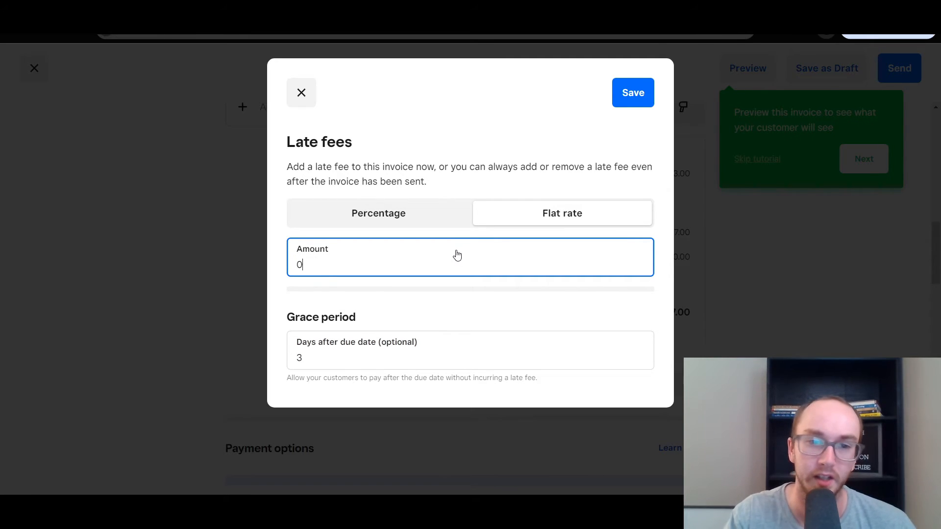
pyautogui.press('BackSpace')
pyautogui.write('20')
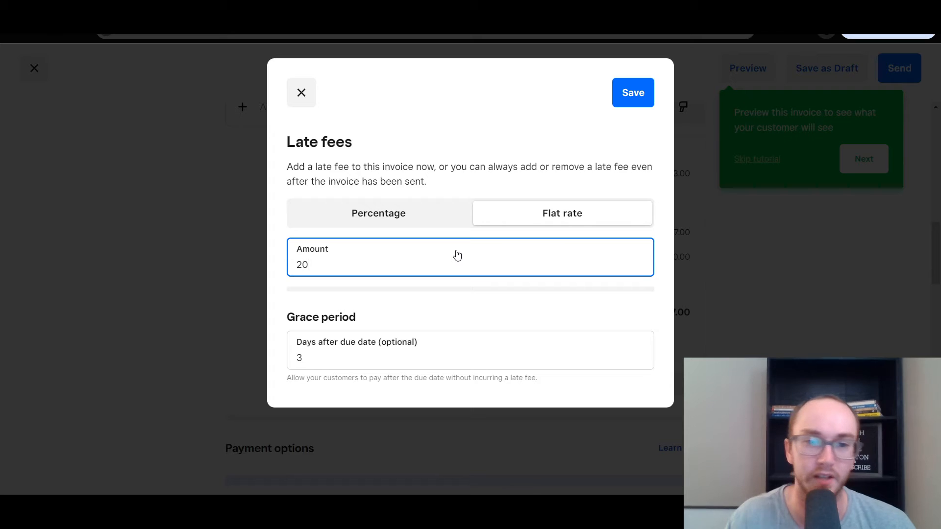
pyautogui.click(458, 284)
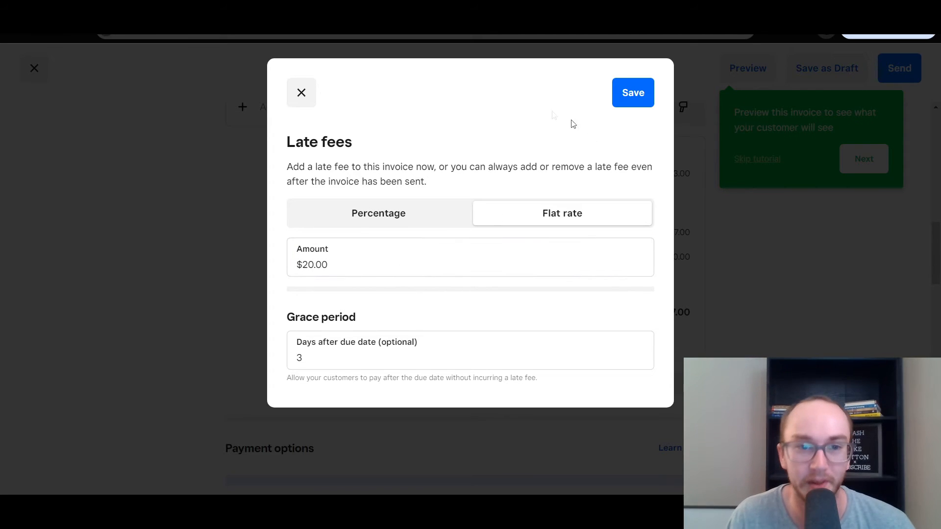
pyautogui.click(646, 108)
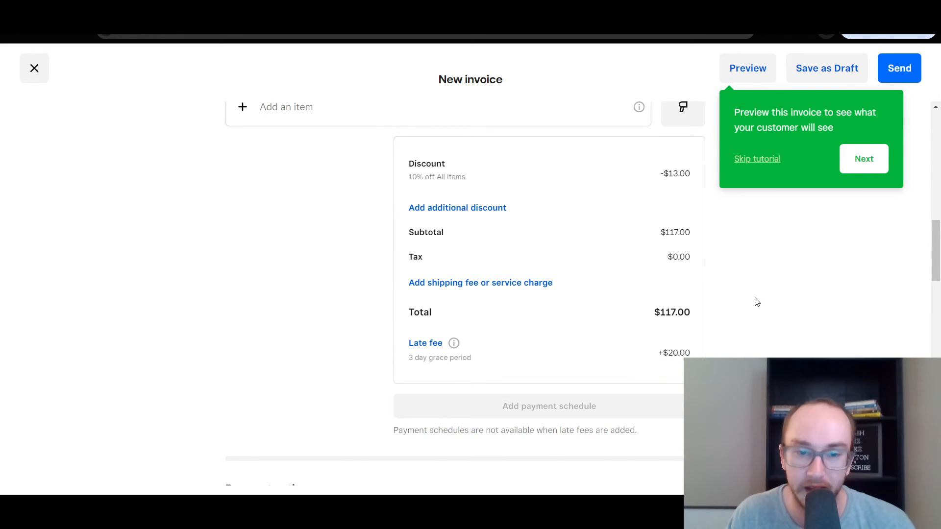
# Scroll down to the Payment options showing card (3.3% + 30¢) and ACH settings
pyautogui.moveTo(932, 245); pyautogui.dragTo(935, 305)
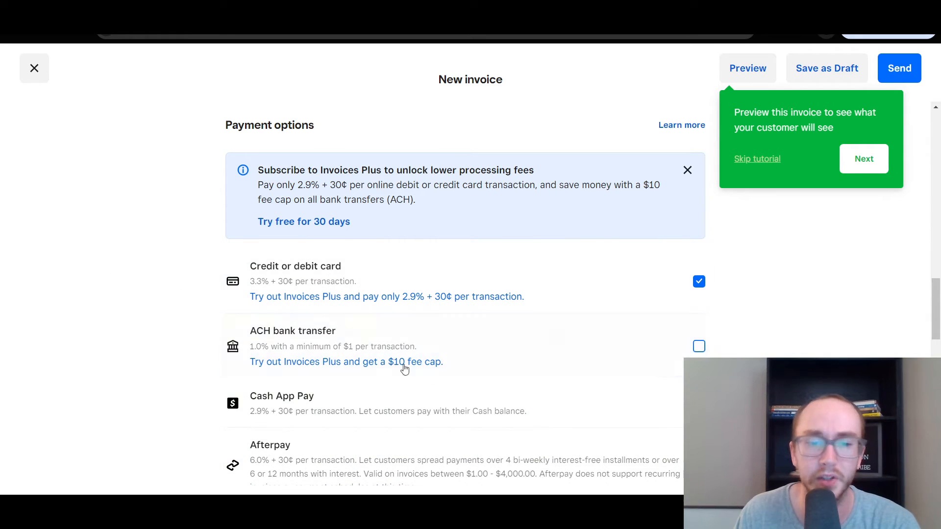
# Enable ACH bank transfer (1.0%, minimum $1) as a payment option, with card payments off
pyautogui.scroll(-1, 937, 304)
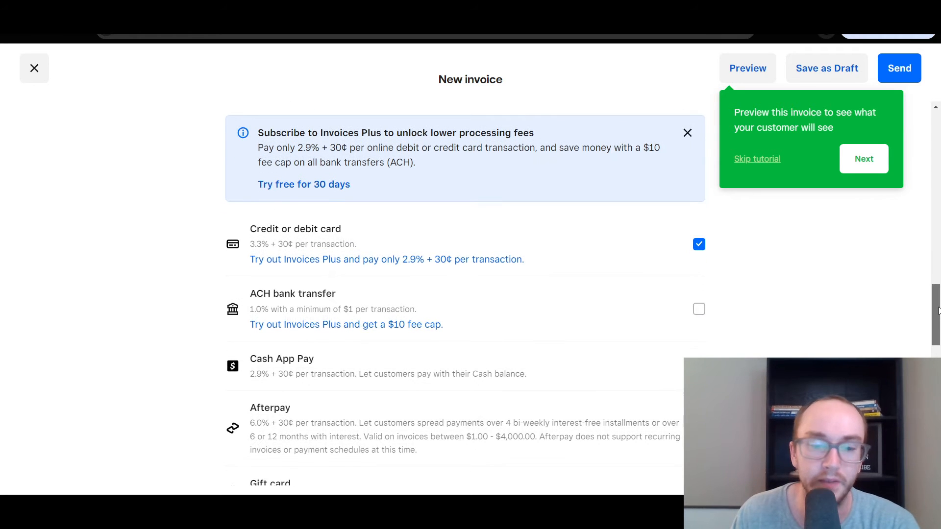
pyautogui.scroll(1, 934, 305)
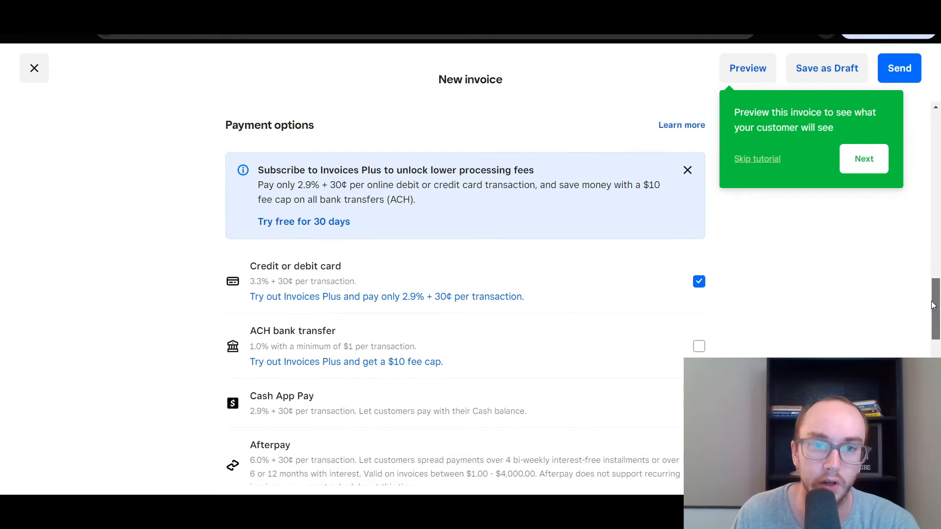
pyautogui.scroll(-1, 932, 305)
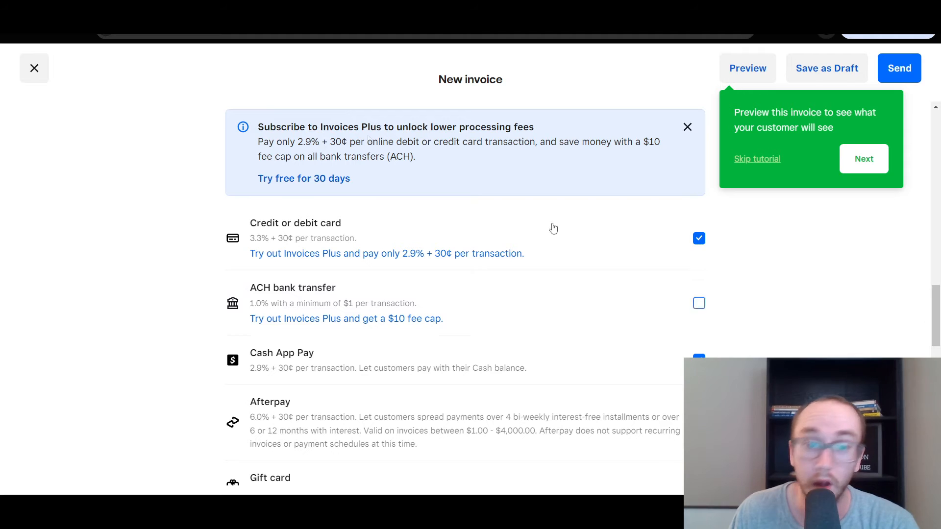
pyautogui.moveTo(259, 127); pyautogui.dragTo(394, 129)
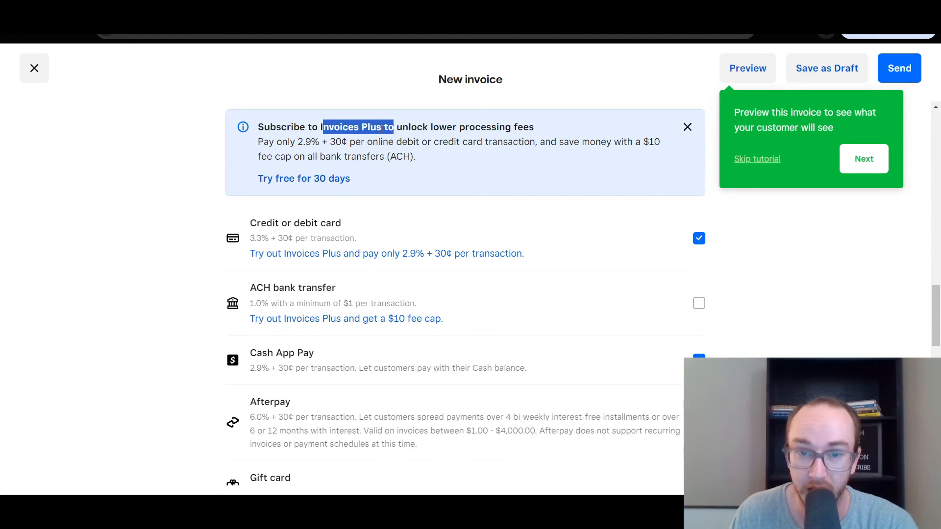
pyautogui.click(381, 129)
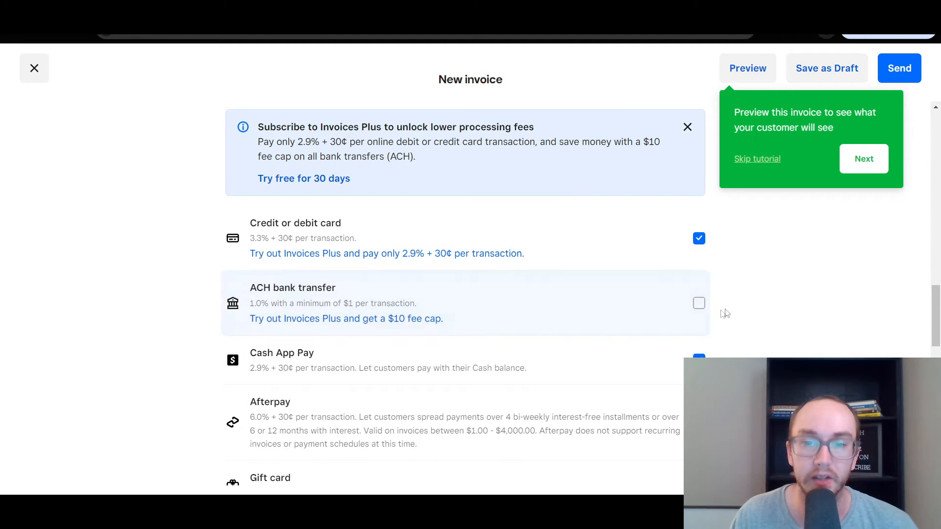
pyautogui.click(698, 303)
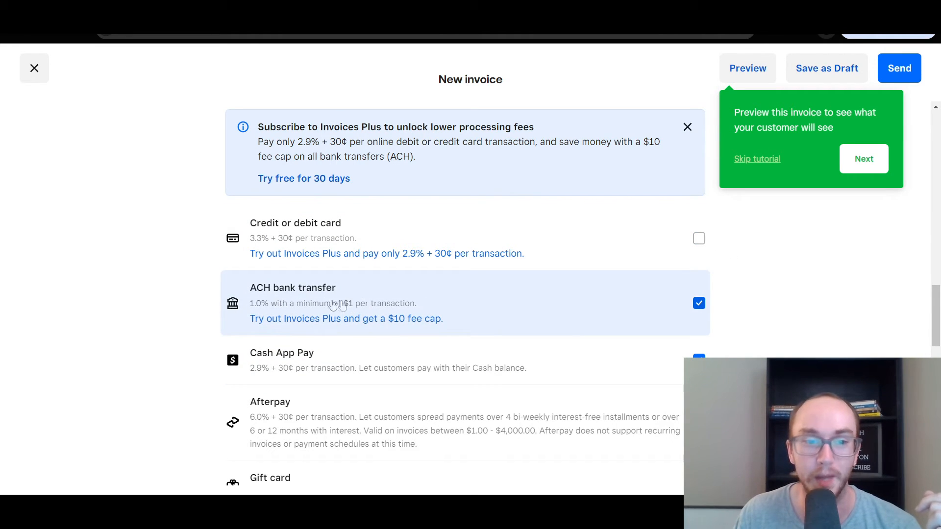
# Toggle credit or debit card and Cash App Pay, leaving Cash App Pay enabled
pyautogui.click(699, 238)
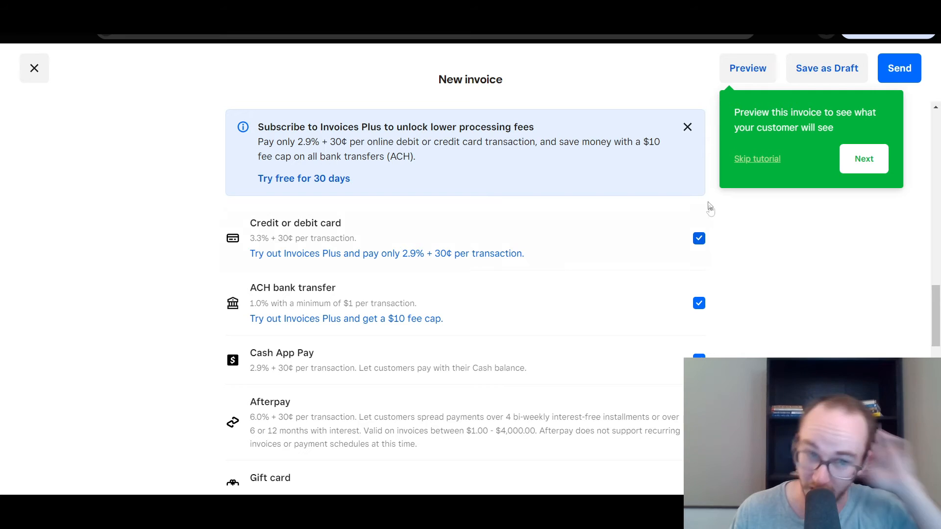
pyautogui.click(699, 239)
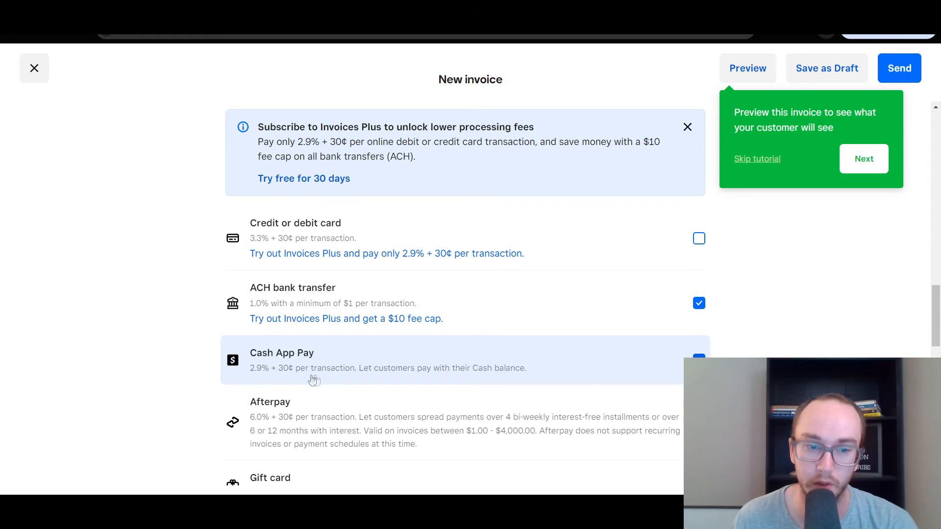
pyautogui.scroll(-2, 759, 343)
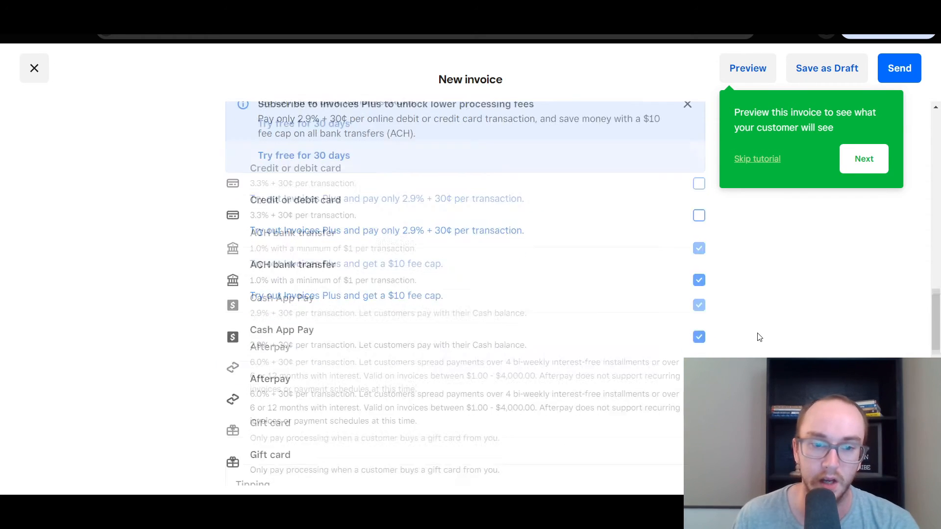
pyautogui.click(698, 298)
pyautogui.click(699, 299)
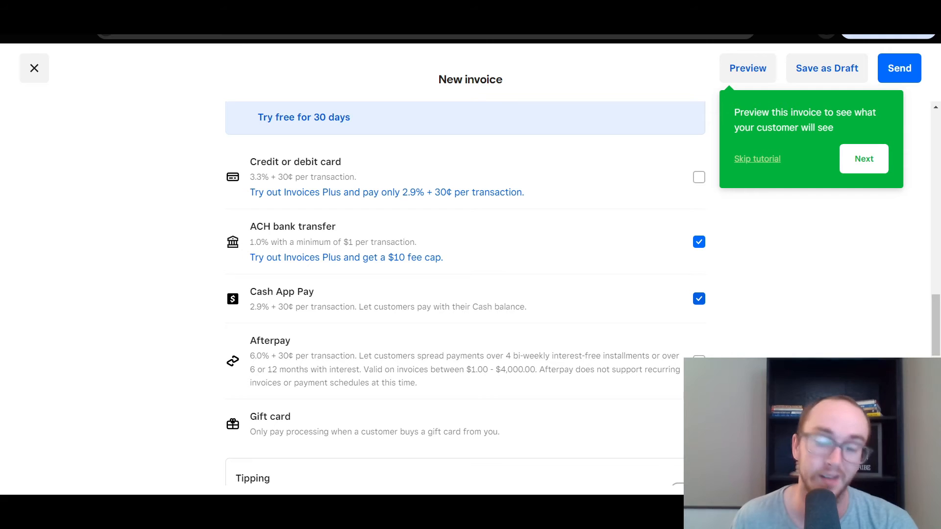
# Stop accepting ACH bank transfer, re-enable card payments, and uncheck Afterpay
pyautogui.click(699, 242)
pyautogui.click(699, 177)
pyautogui.scroll(-1, 751, 329)
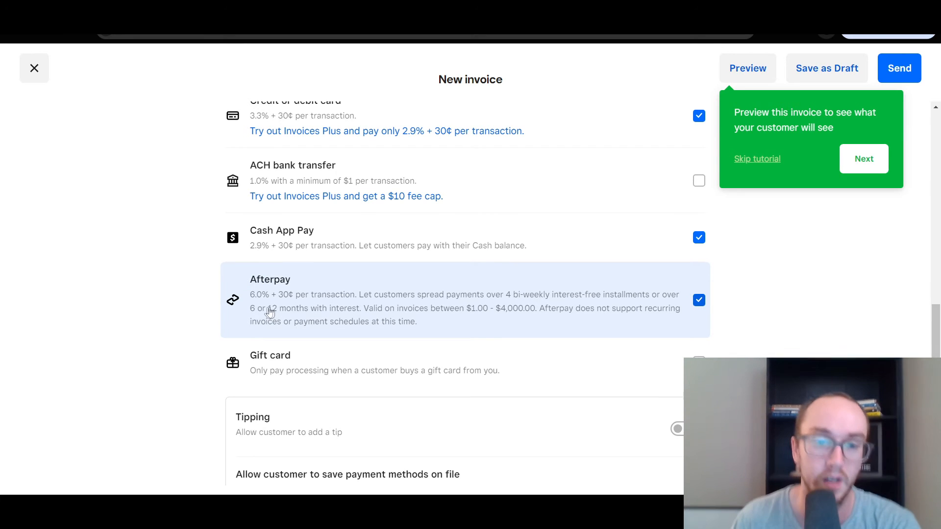
pyautogui.scroll(-2, 263, 308)
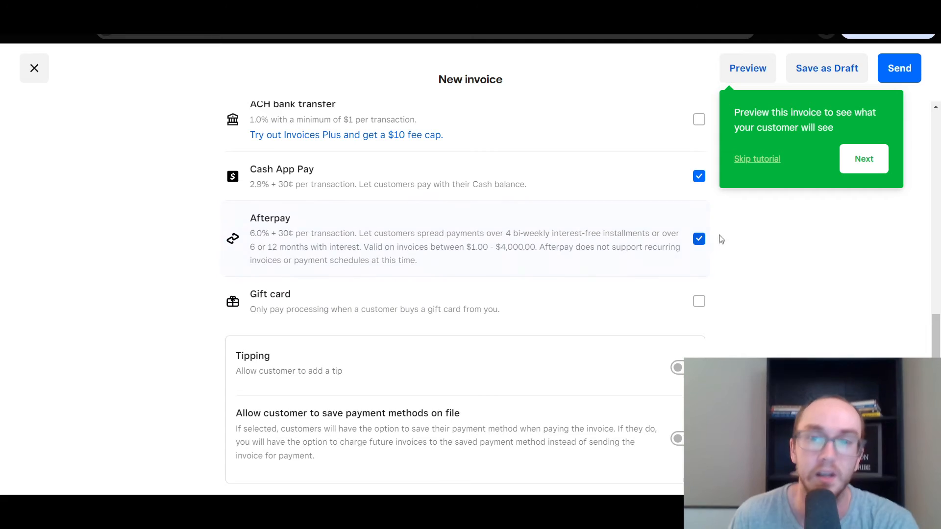
pyautogui.click(699, 242)
pyautogui.scroll(15, 746, 294)
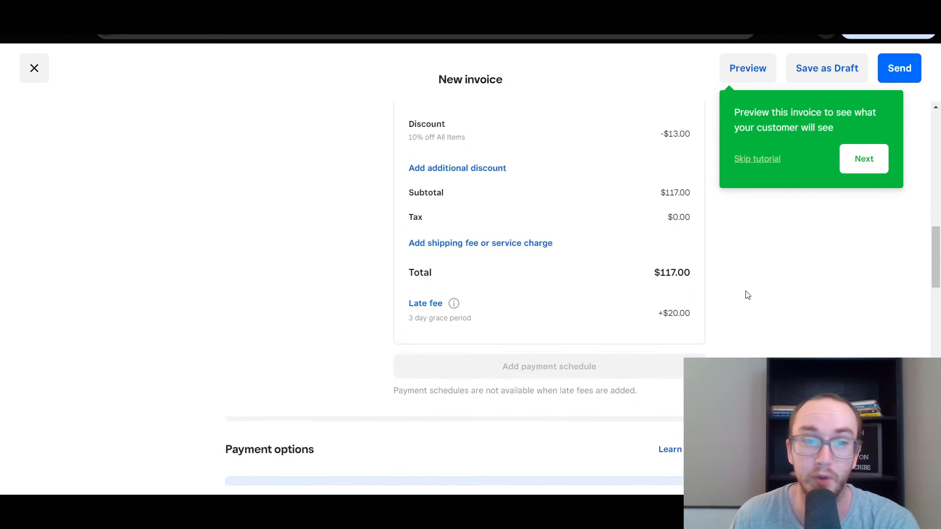
pyautogui.scroll(10, 748, 294)
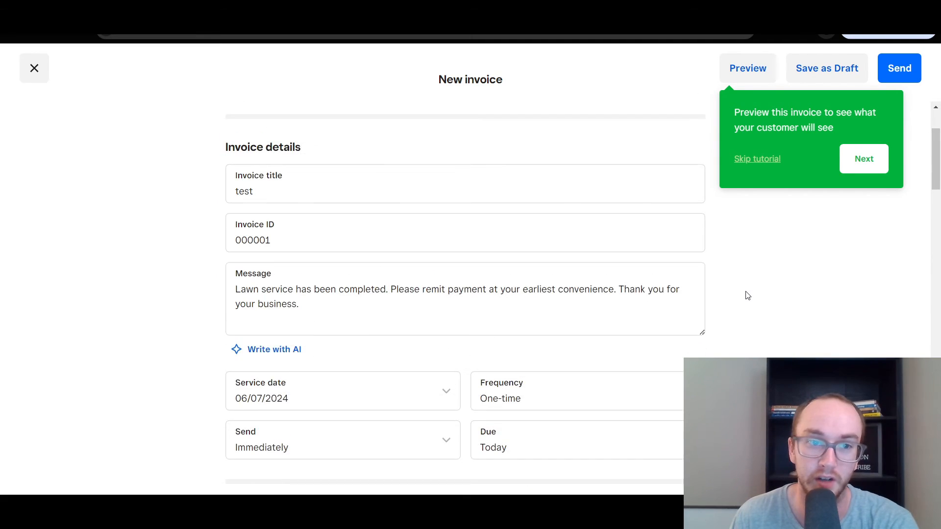
pyautogui.scroll(-12, 747, 295)
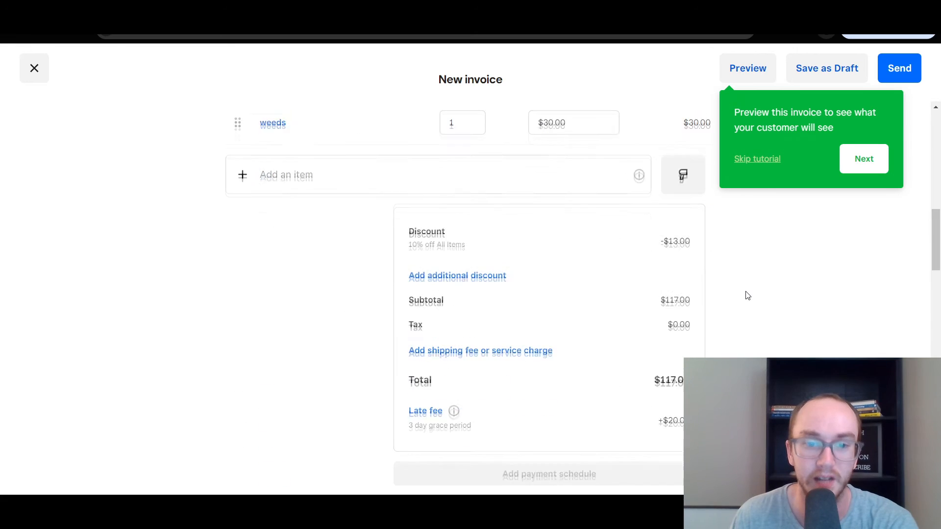
pyautogui.scroll(-11, 746, 349)
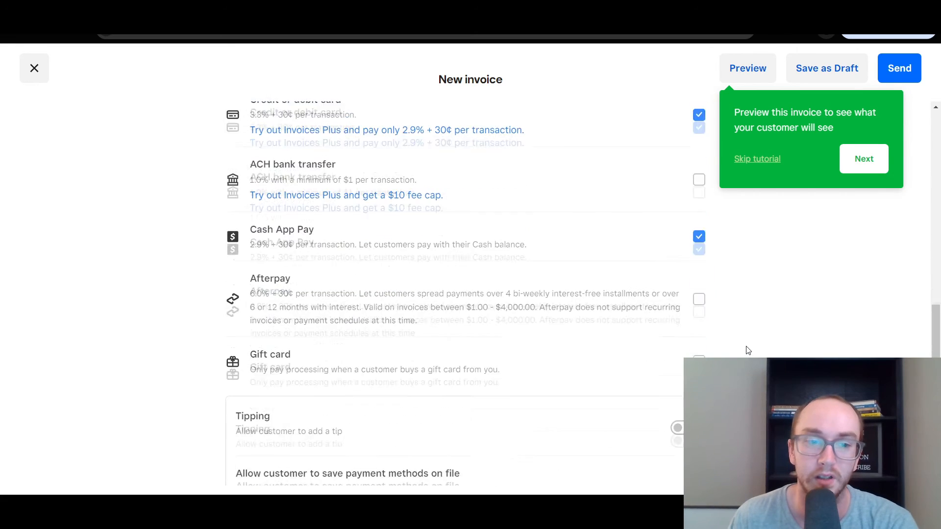
pyautogui.scroll(3, 746, 350)
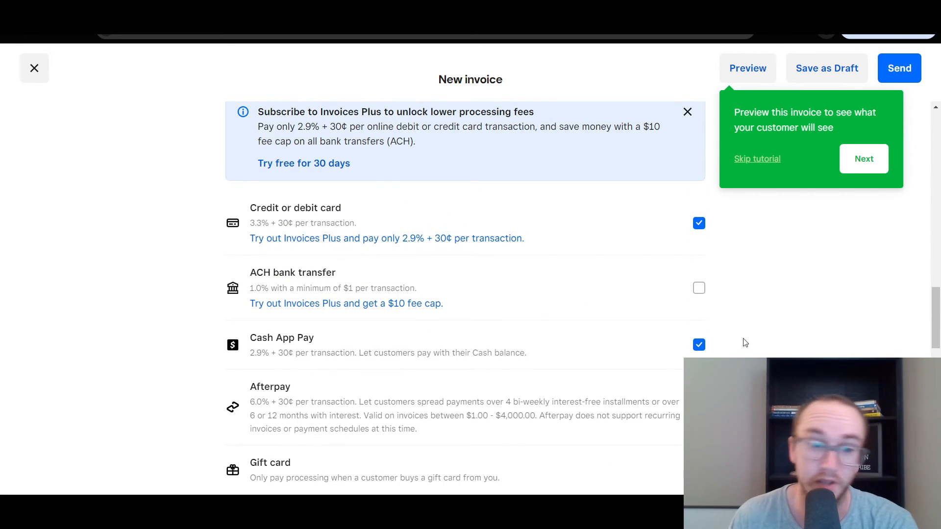
pyautogui.scroll(-3, 745, 341)
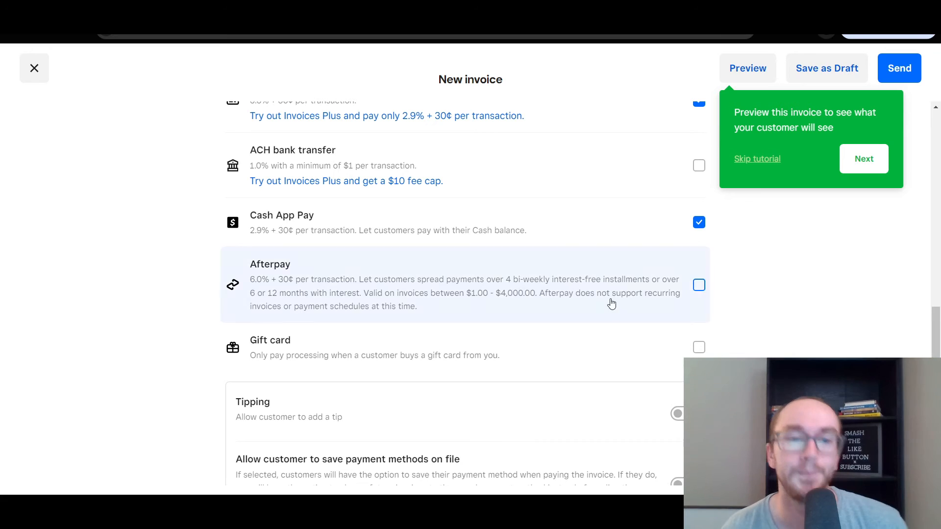
pyautogui.moveTo(609, 306); pyautogui.dragTo(595, 294)
pyautogui.click(696, 297)
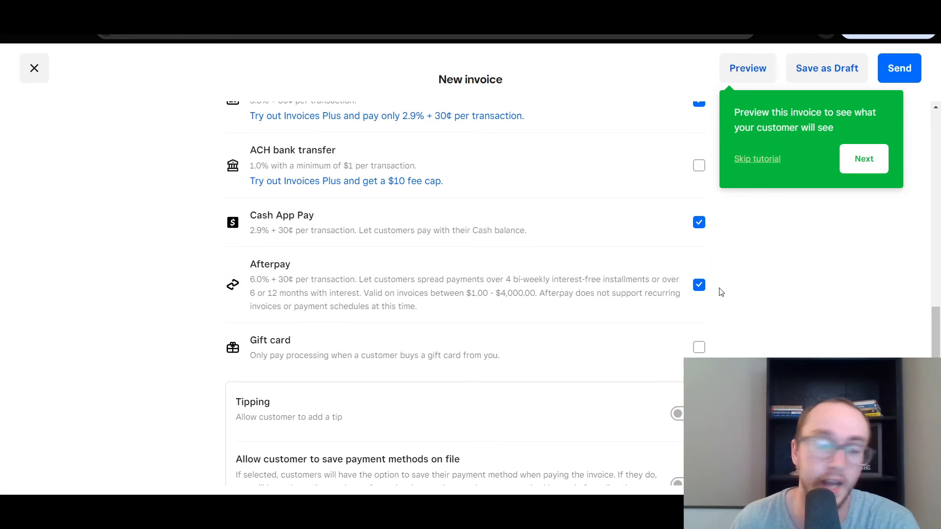
pyautogui.click(707, 291)
pyautogui.scroll(-3, 738, 296)
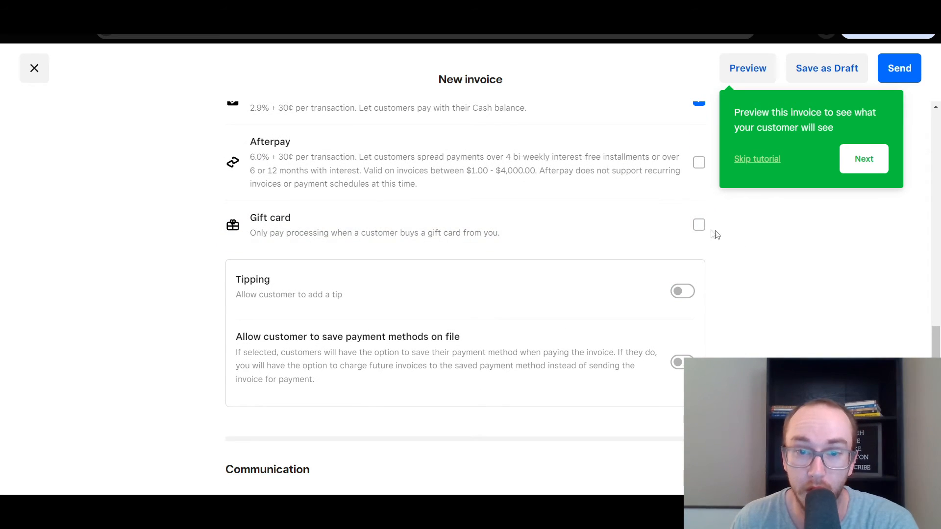
pyautogui.click(699, 225)
pyautogui.click(698, 226)
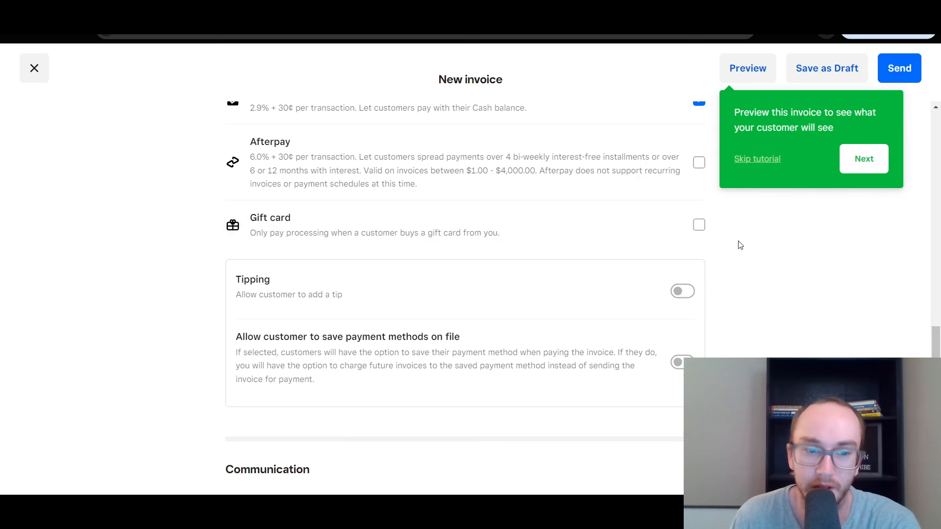
# Switch on Tipping and 'Allow customer to save payment methods on file' for this invoice
pyautogui.scroll(-1, 740, 245)
pyautogui.click(689, 231)
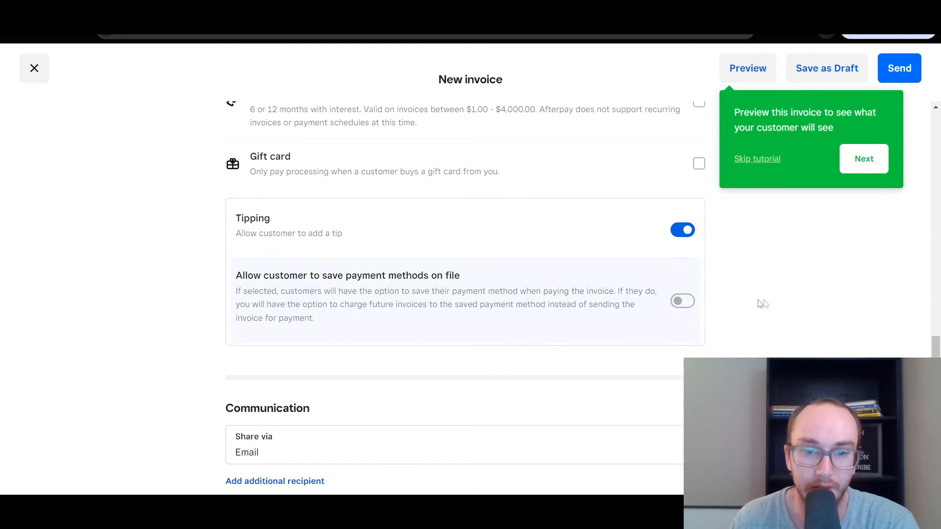
pyautogui.click(681, 302)
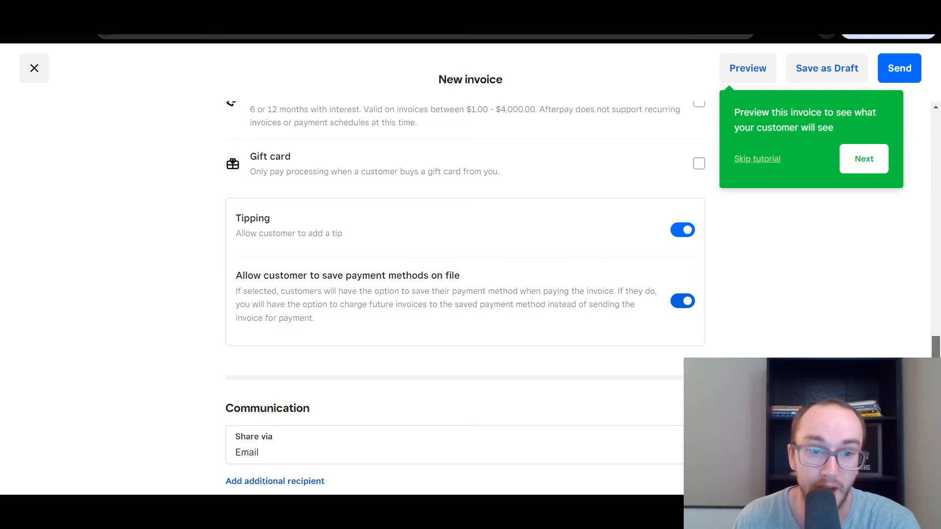
pyautogui.scroll(-2, 861, 317)
pyautogui.scroll(-5, 465, 294)
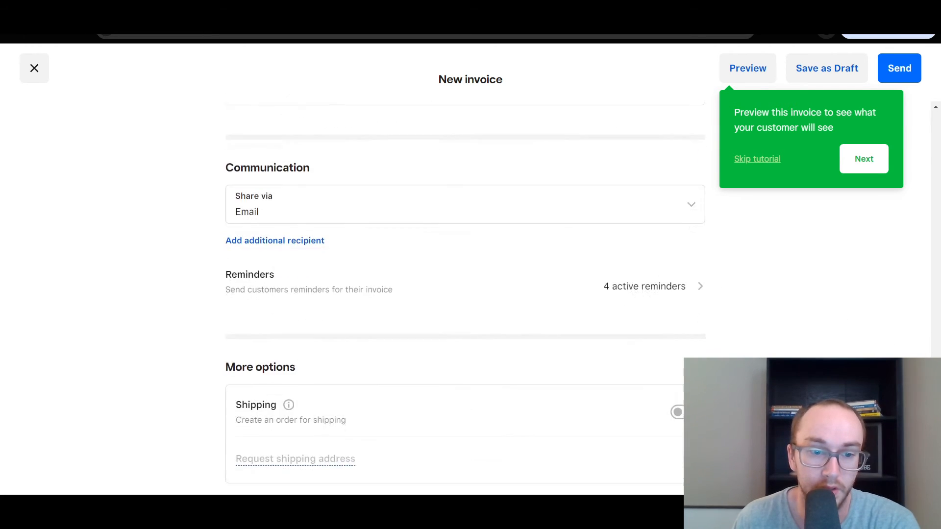
pyautogui.scroll(1, 650, 294)
pyautogui.click(651, 230)
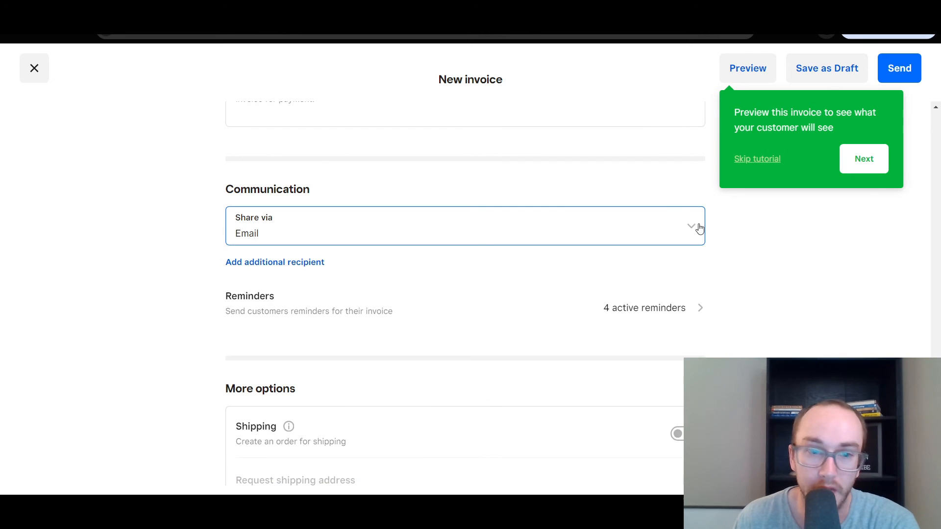
pyautogui.click(838, 305)
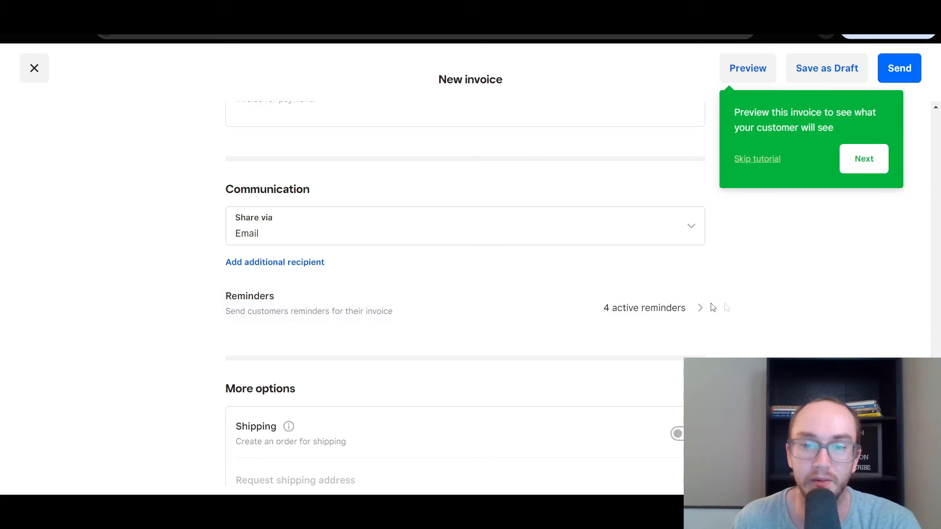
pyautogui.scroll(-3, 762, 300)
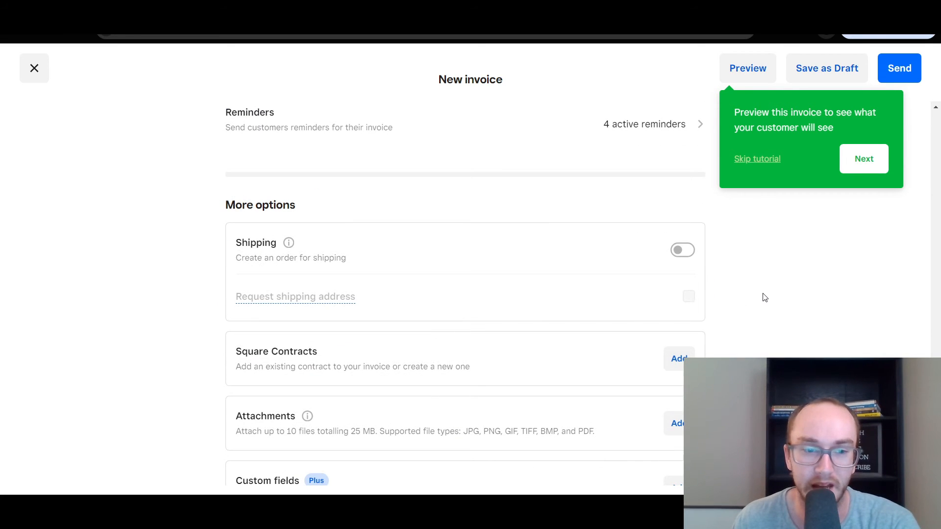
pyautogui.scroll(5, 762, 297)
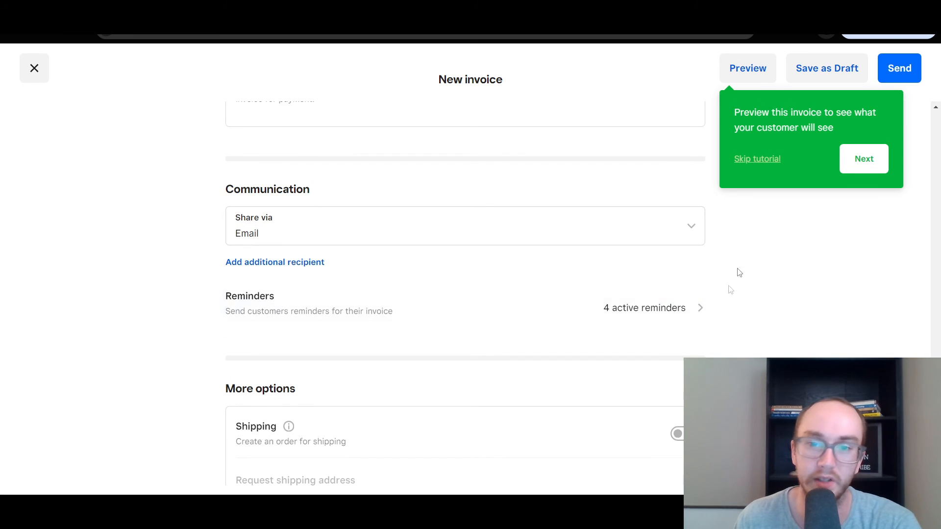
pyautogui.scroll(-3, 769, 311)
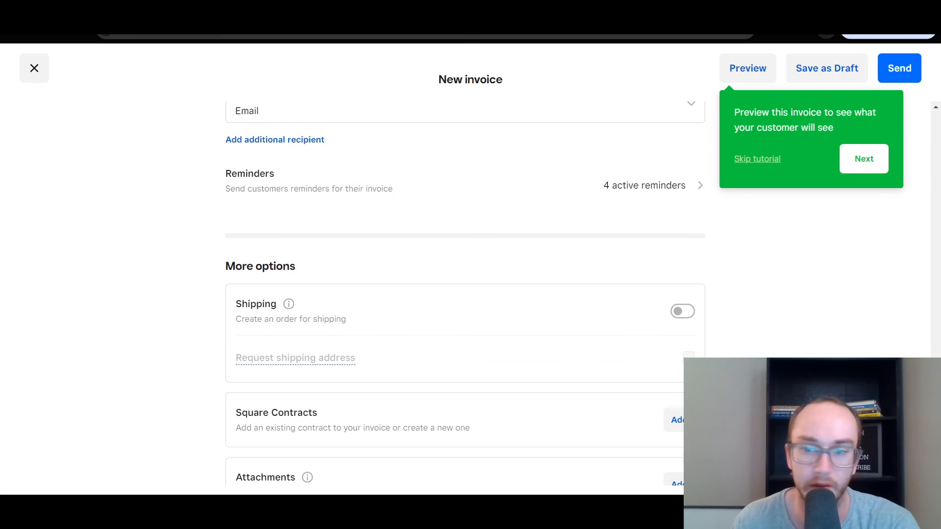
pyautogui.scroll(-2, 432, 252)
pyautogui.click(395, 185)
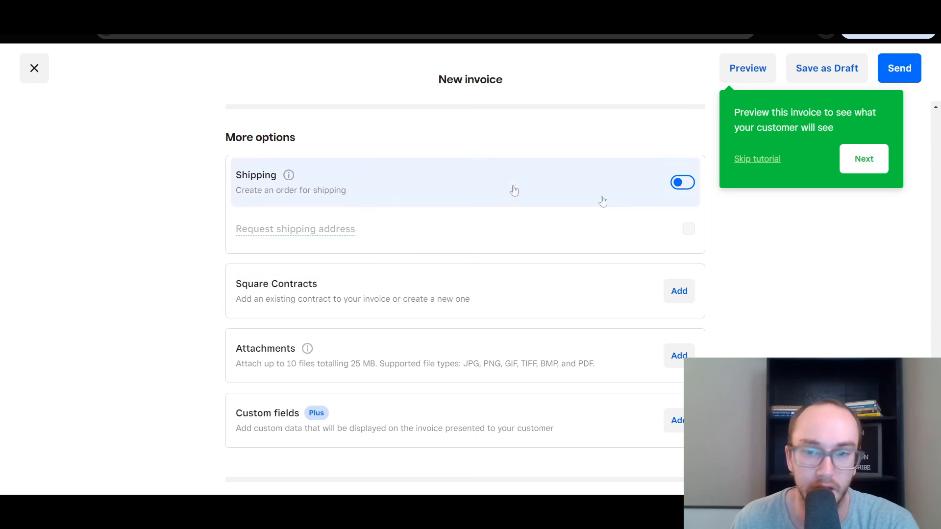
pyautogui.click(685, 191)
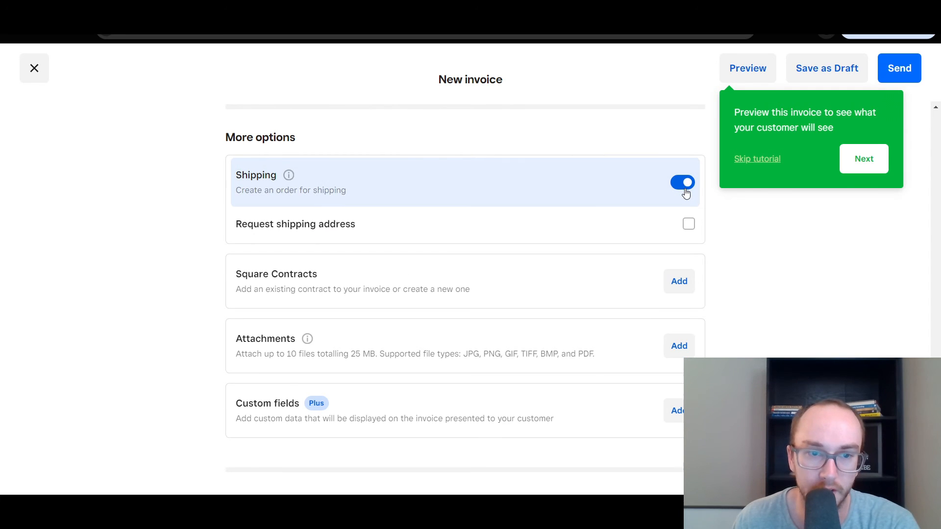
pyautogui.click(689, 225)
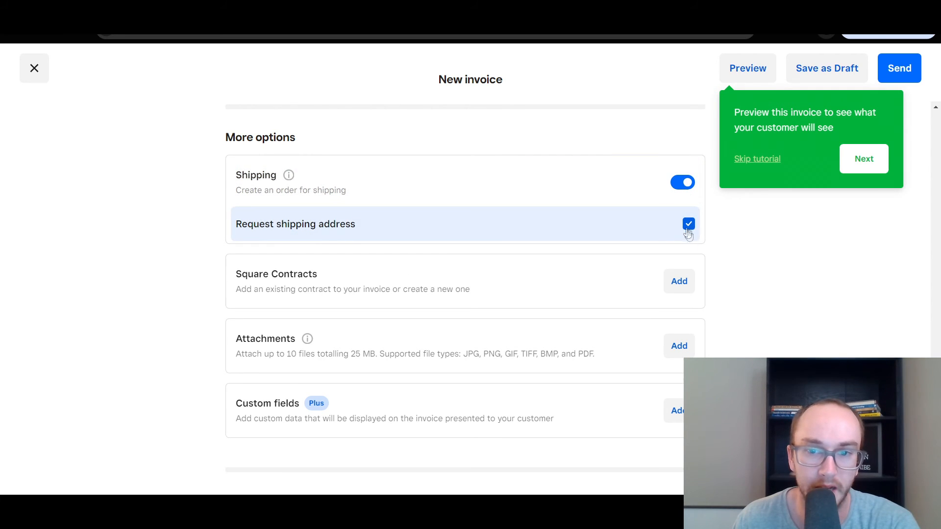
pyautogui.click(687, 229)
pyautogui.click(676, 188)
pyautogui.scroll(-1, 729, 245)
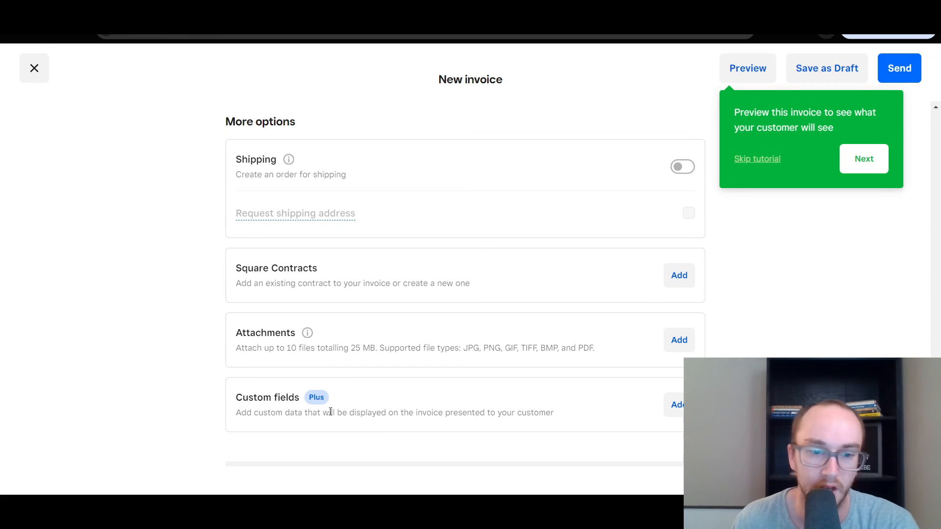
pyautogui.moveTo(235, 413); pyautogui.dragTo(410, 413)
pyautogui.click(411, 414)
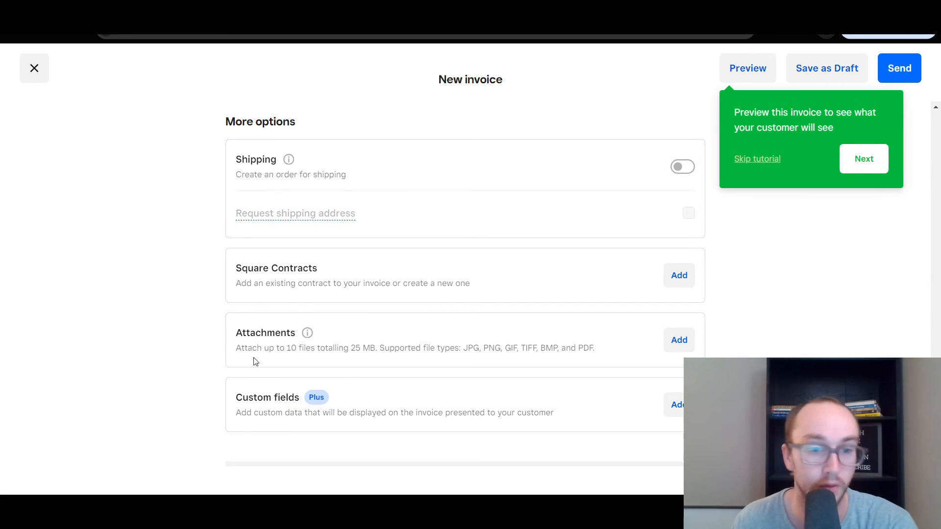
pyautogui.moveTo(240, 357); pyautogui.dragTo(593, 352)
pyautogui.click(459, 345)
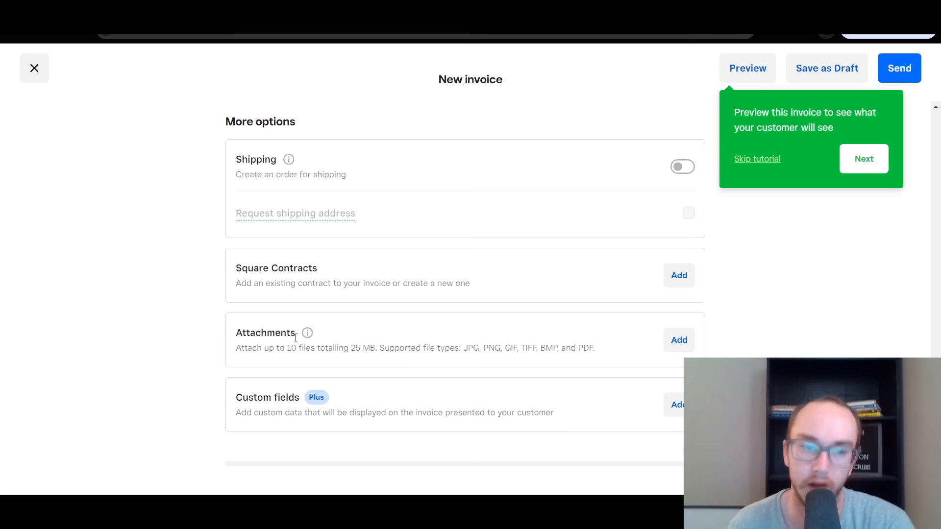
pyautogui.moveTo(936, 437); pyautogui.dragTo(936, 172)
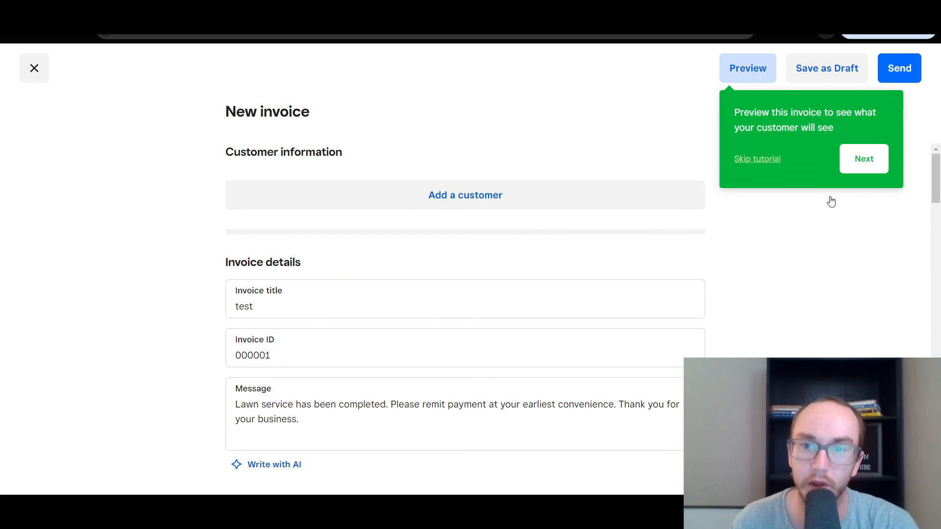
# Open the client view preview and scroll through the $117 invoice's line items and total
pyautogui.click(755, 78)
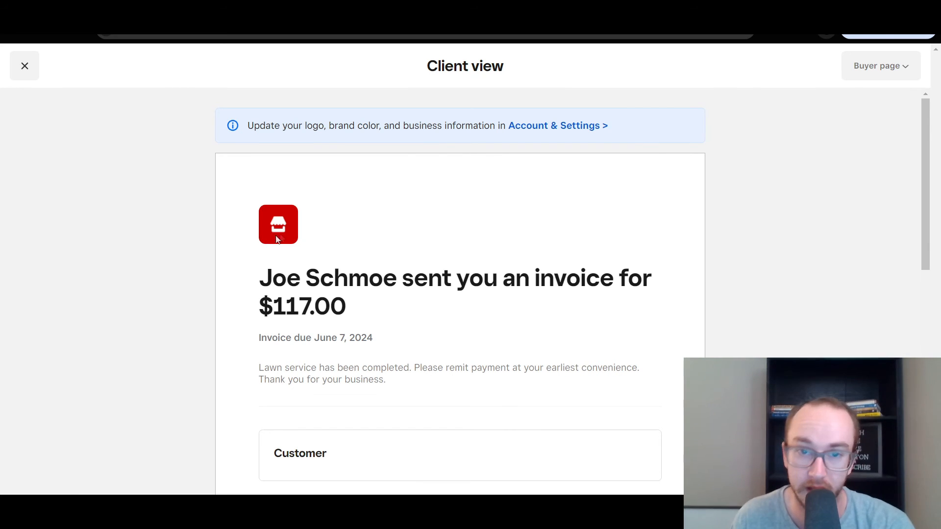
pyautogui.moveTo(287, 125); pyautogui.dragTo(469, 128)
pyautogui.click(469, 128)
pyautogui.moveTo(271, 127); pyautogui.dragTo(500, 126)
pyautogui.click(501, 126)
pyautogui.moveTo(920, 157); pyautogui.dragTo(921, 207)
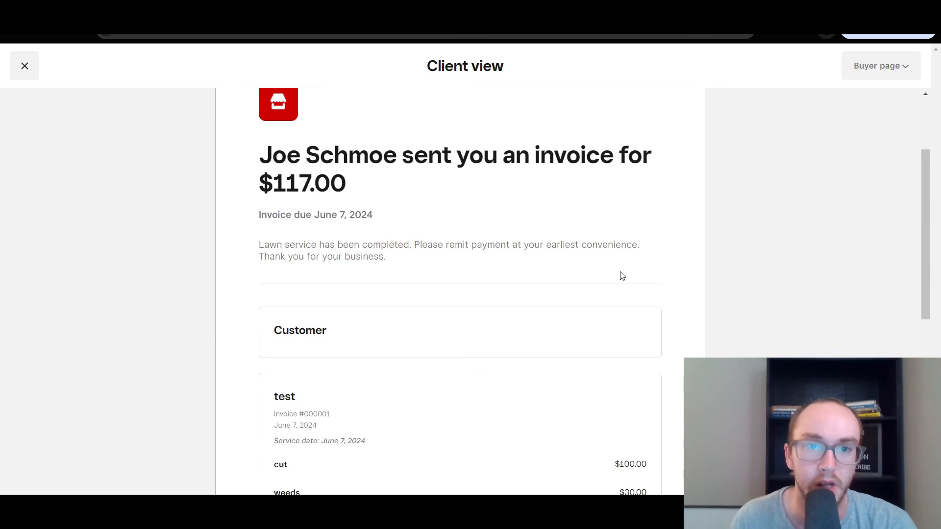
pyautogui.moveTo(928, 229); pyautogui.dragTo(925, 278)
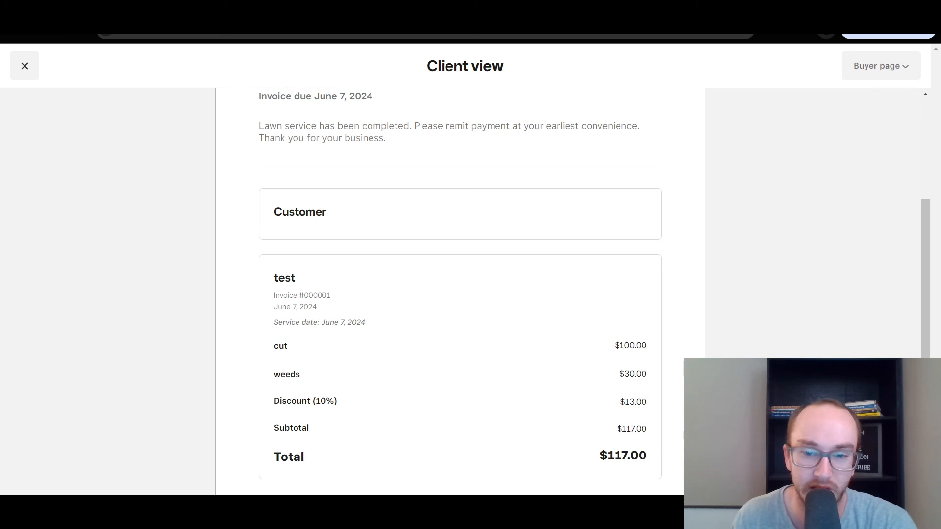
pyautogui.scroll(-1, 460, 284)
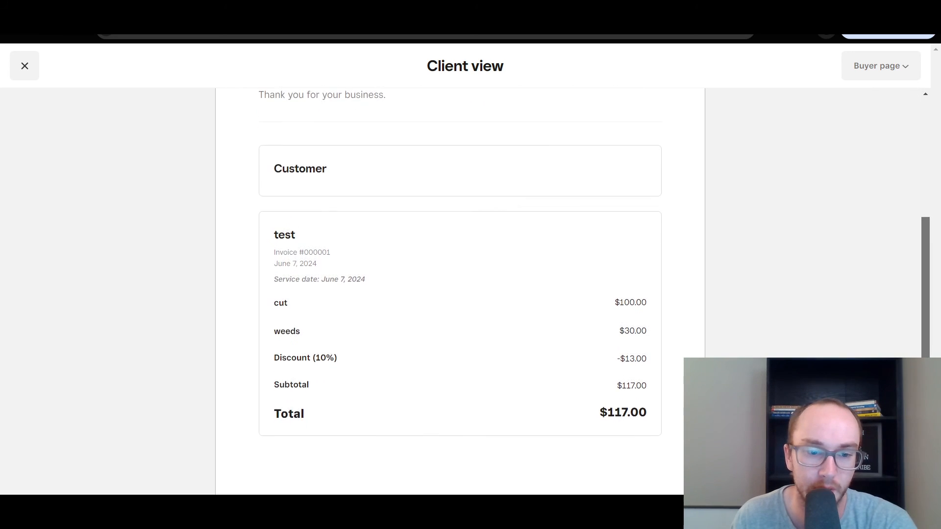
pyautogui.scroll(1, 460, 284)
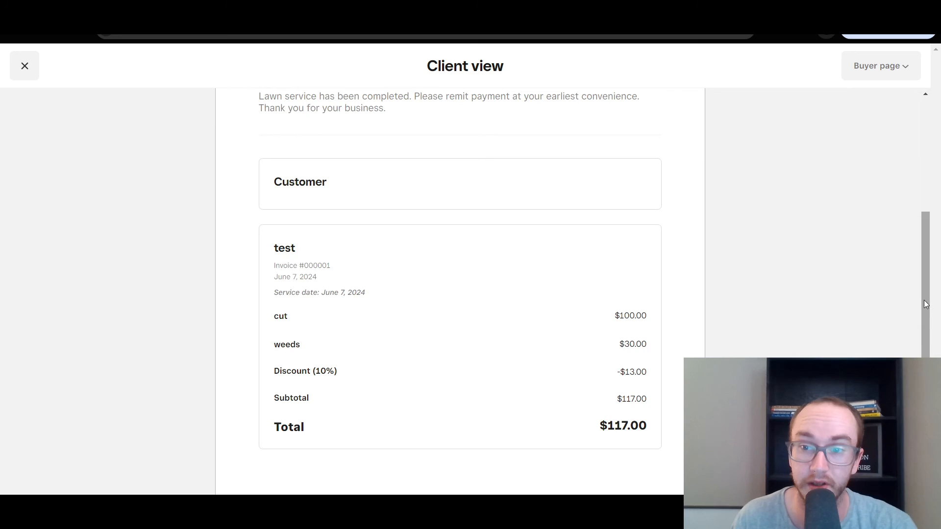
pyautogui.click(922, 204)
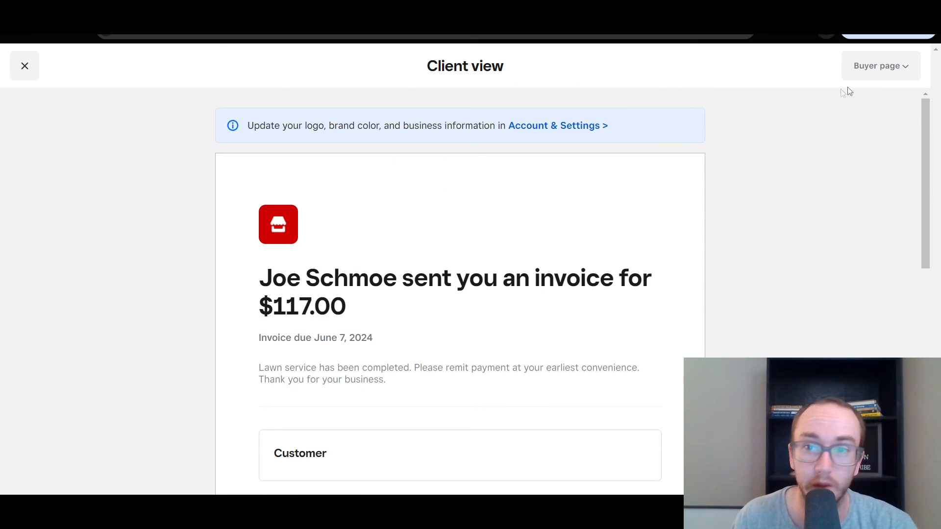
# Look at the other preview formats such as PDF, then close the preview
pyautogui.click(874, 67)
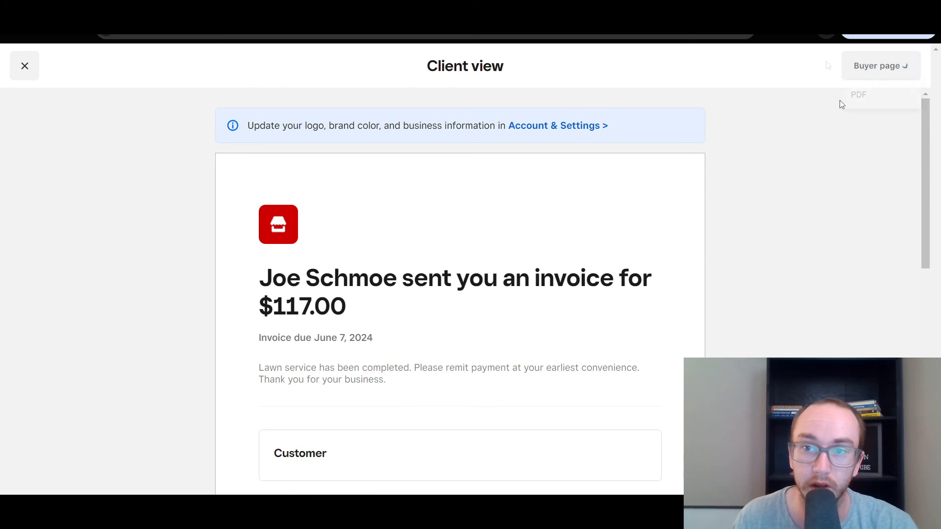
pyautogui.moveTo(922, 152); pyautogui.dragTo(910, 269)
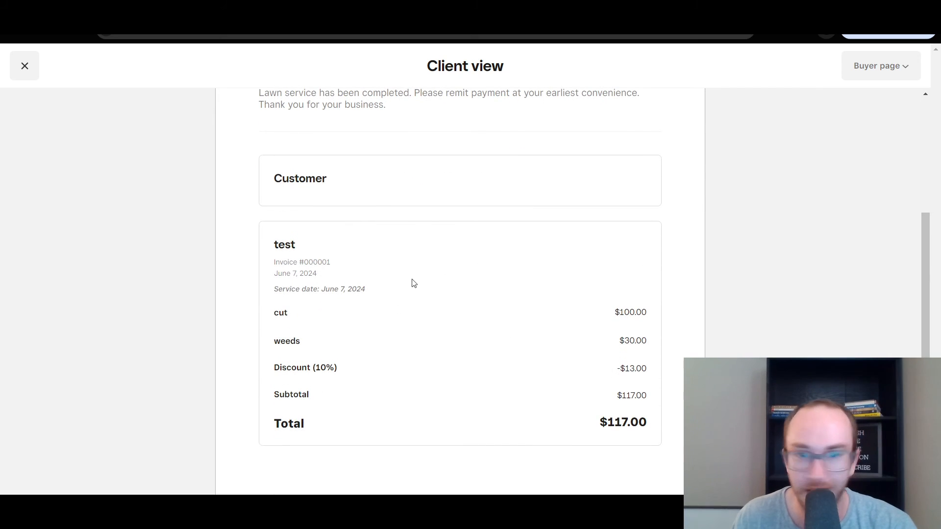
pyautogui.scroll(1, 427, 275)
pyautogui.scroll(-1, 428, 275)
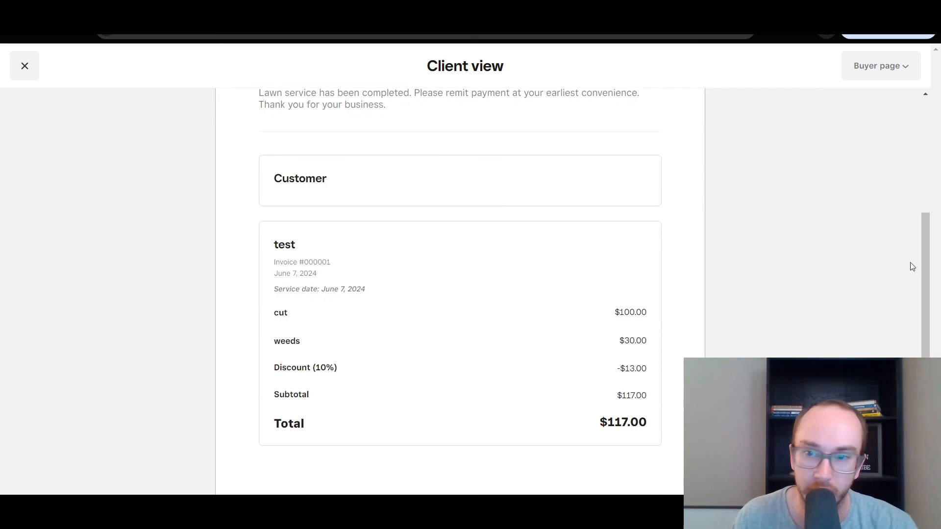
pyautogui.moveTo(925, 283)
pyautogui.mouseDown()
pyautogui.moveTo(925, 306)
pyautogui.moveTo(920, 297)
pyautogui.mouseUp()
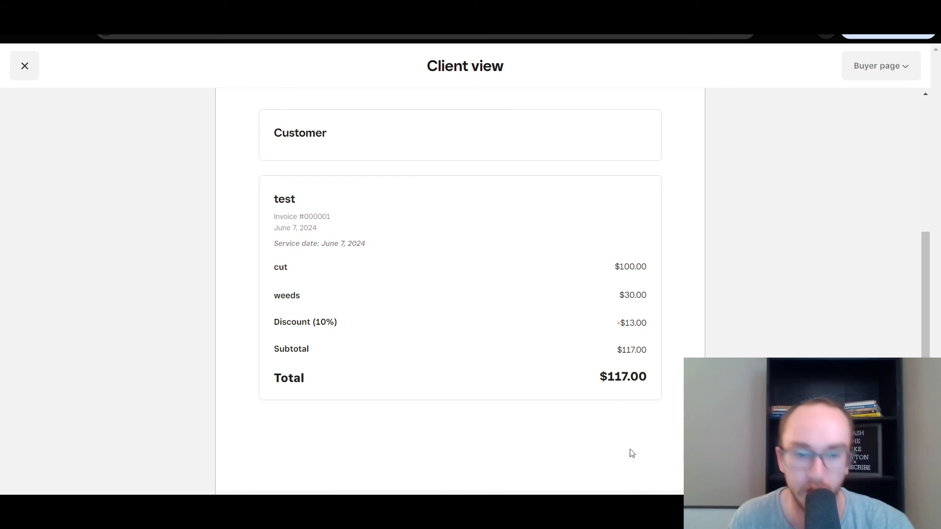
pyautogui.moveTo(925, 328); pyautogui.dragTo(923, 316)
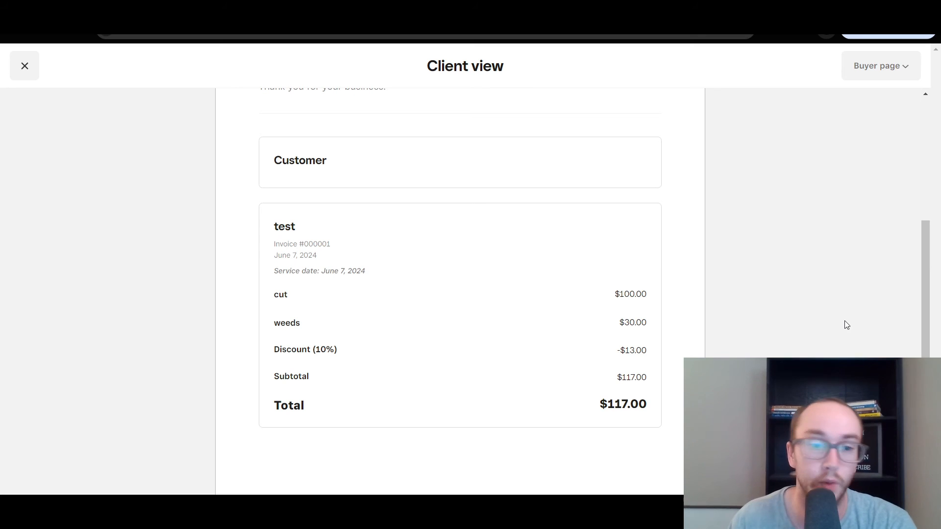
pyautogui.moveTo(920, 305); pyautogui.dragTo(907, 241)
pyautogui.click(25, 66)
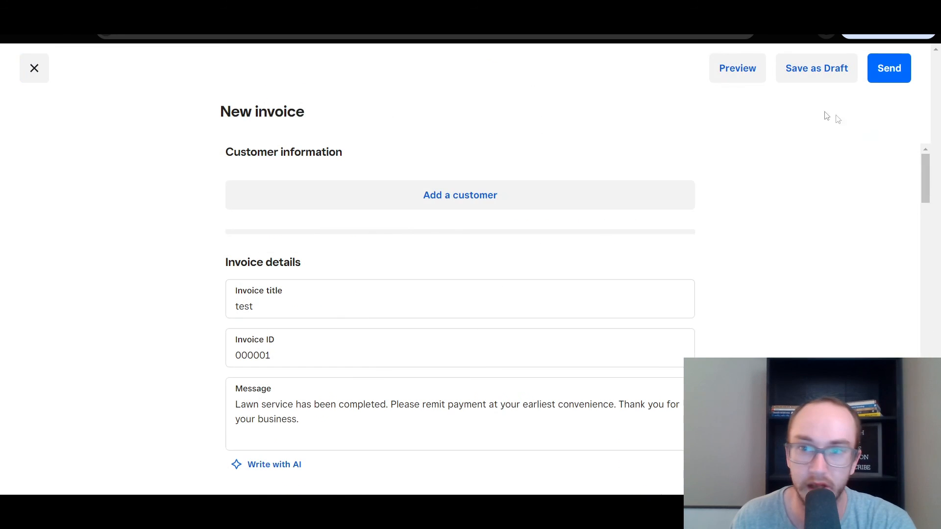
# Save the 'test' invoice as a draft and open it from the invoices list
pyautogui.click(833, 78)
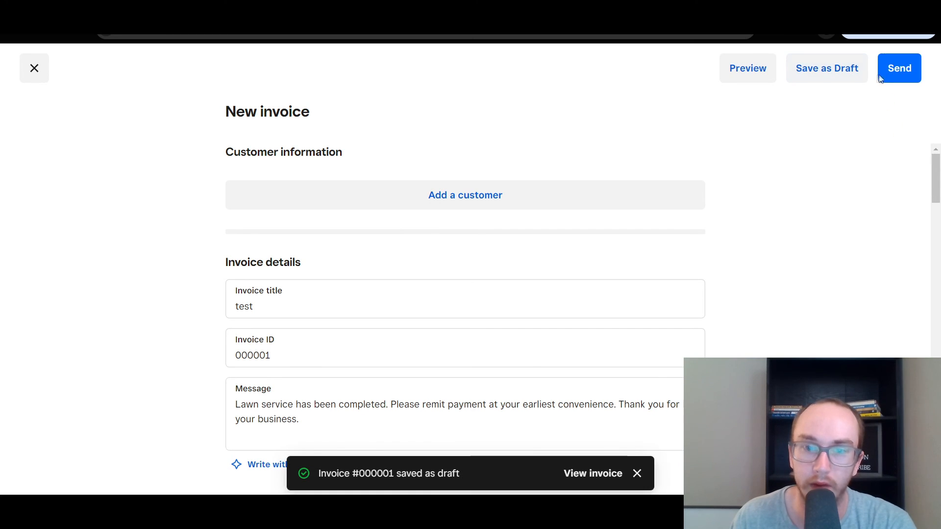
pyautogui.click(596, 474)
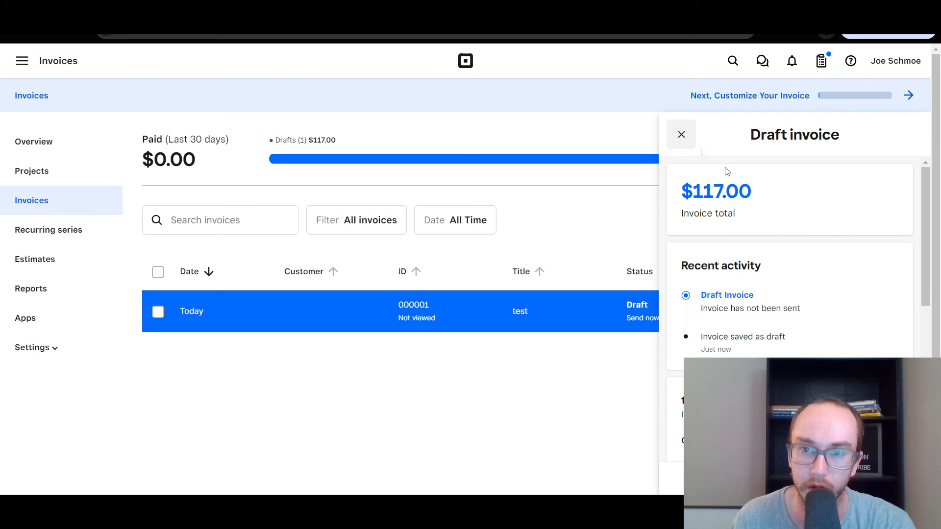
pyautogui.click(680, 134)
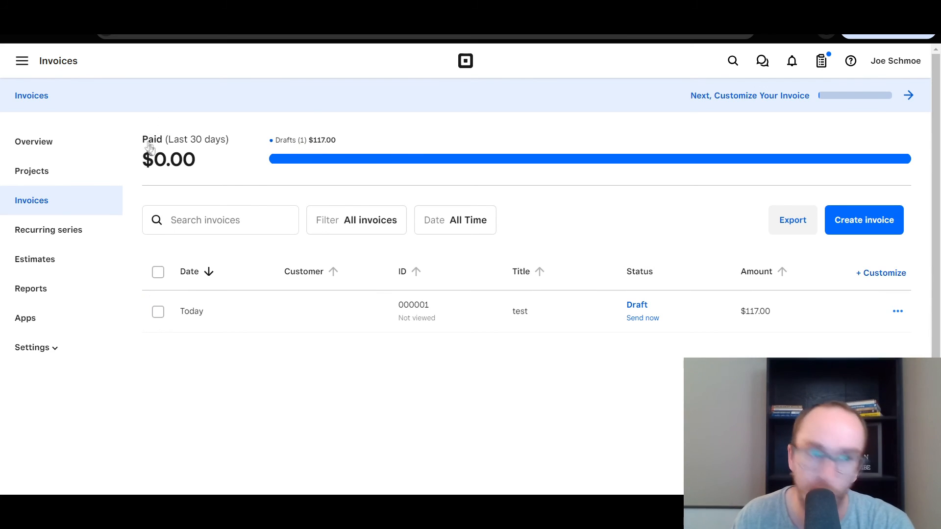
# Review the $117.00 draft invoice's details panel, then close it
pyautogui.click(562, 328)
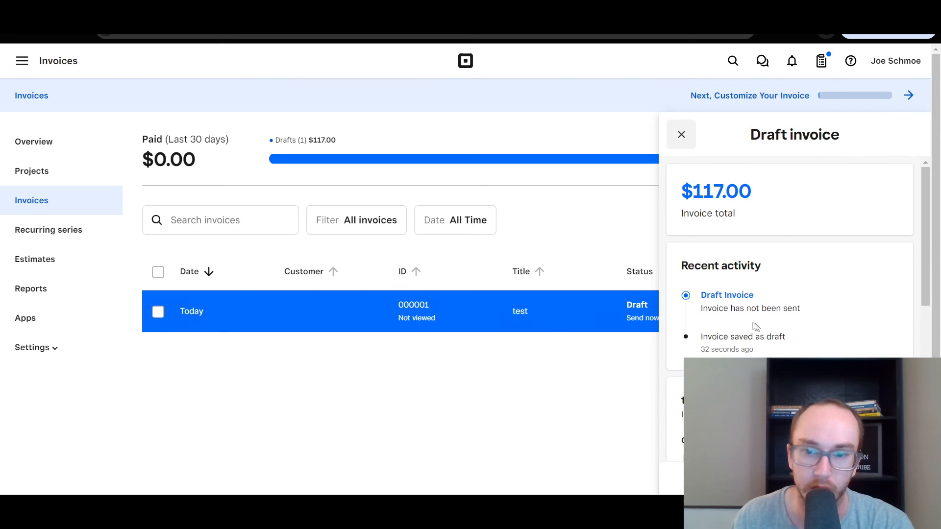
pyautogui.scroll(-1, 931, 295)
pyautogui.moveTo(931, 295); pyautogui.dragTo(931, 343)
pyautogui.scroll(-5, 800, 320)
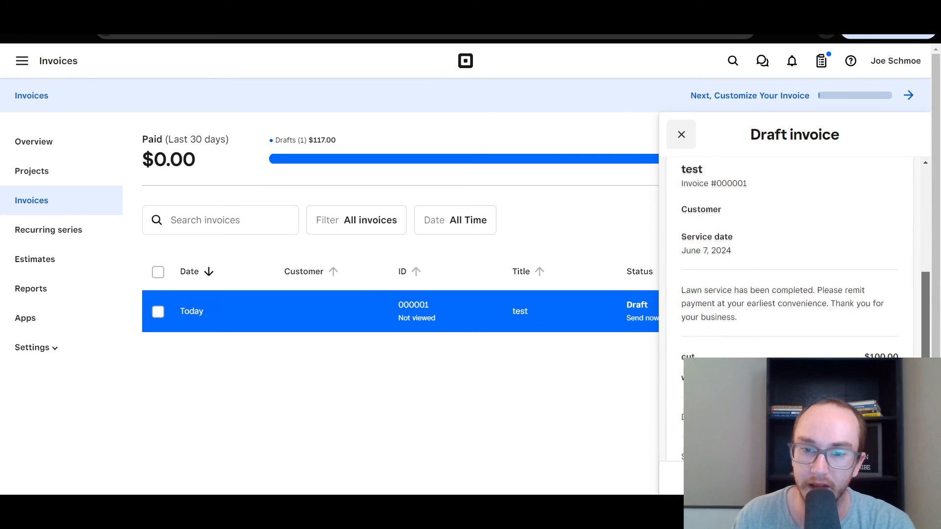
pyautogui.moveTo(707, 256); pyautogui.dragTo(777, 281)
pyautogui.click(887, 298)
pyautogui.moveTo(924, 361); pyautogui.dragTo(917, 191)
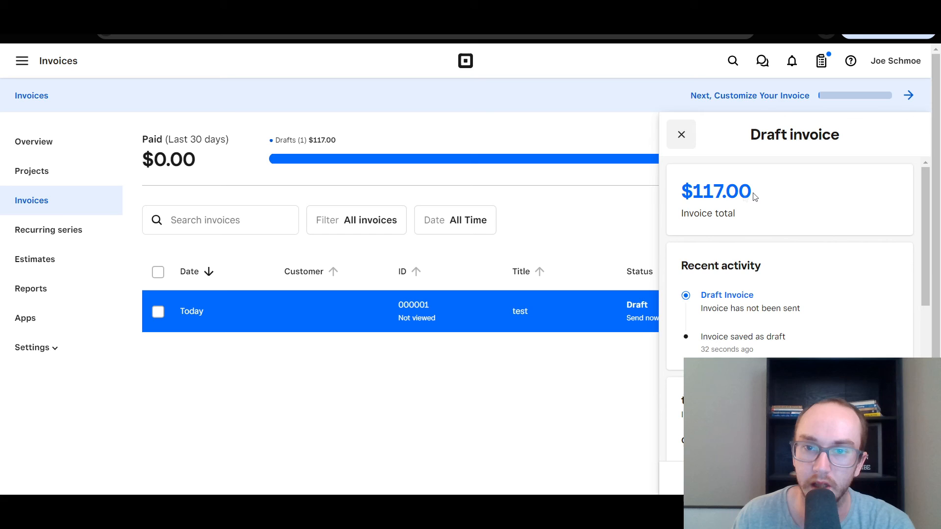
pyautogui.click(681, 135)
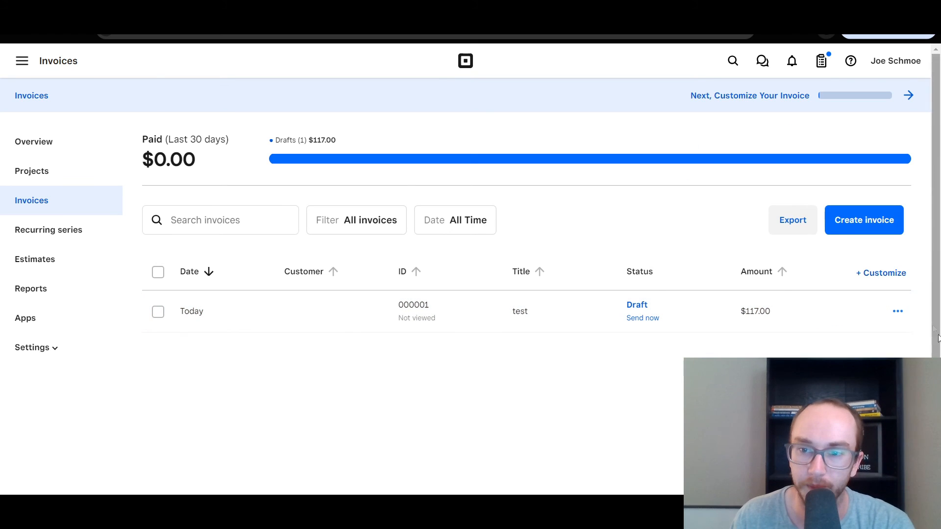
# Check the draft's more-actions list, then go to the Recurring series page
pyautogui.click(897, 311)
pyautogui.moveTo(402, 342); pyautogui.dragTo(281, 354)
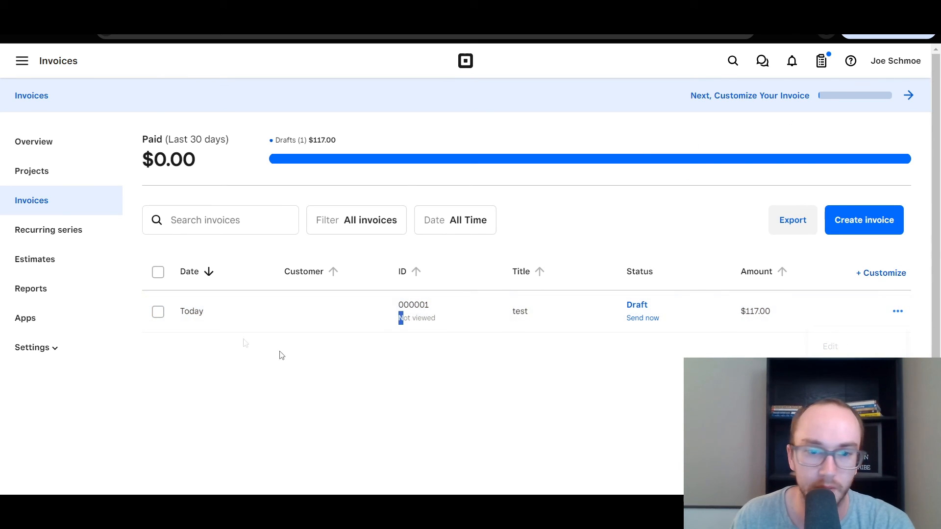
pyautogui.click(350, 367)
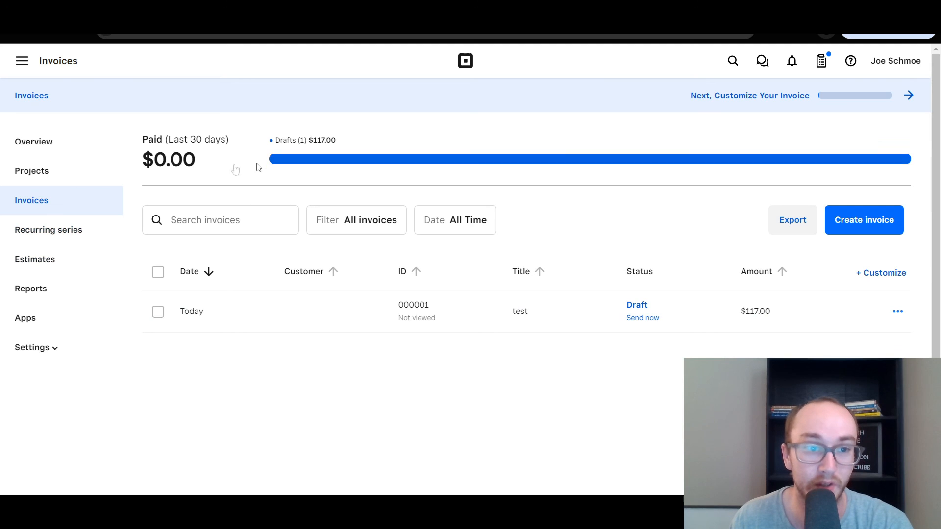
pyautogui.click(46, 233)
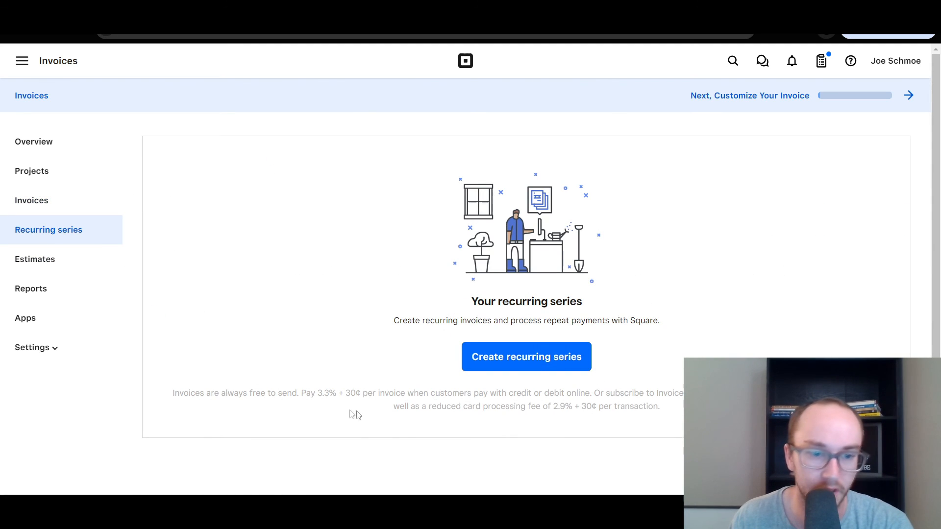
# Look over the empty Recurring series page, then move to Estimates
pyautogui.moveTo(163, 397); pyautogui.dragTo(376, 397)
pyautogui.click(376, 397)
pyautogui.click(33, 258)
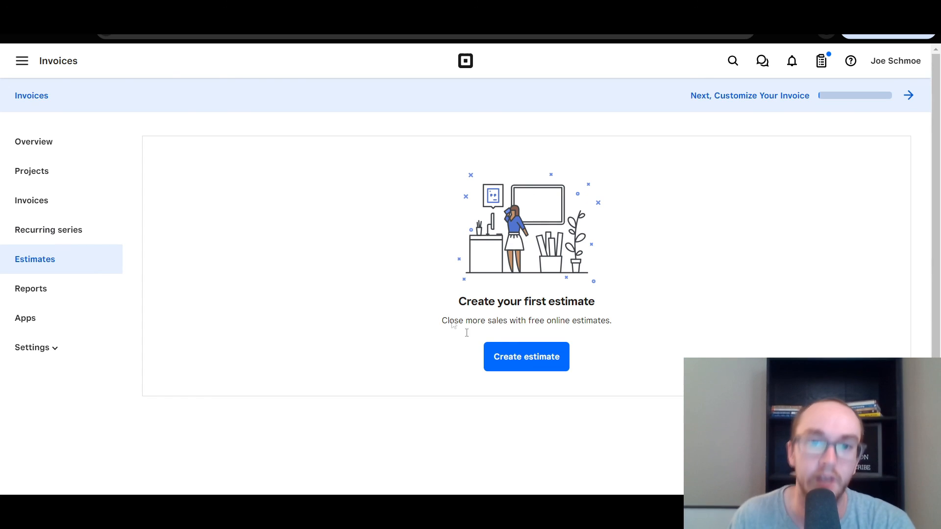
# Start a new estimate (ID 000001), then close it and discard the changes
pyautogui.click(505, 360)
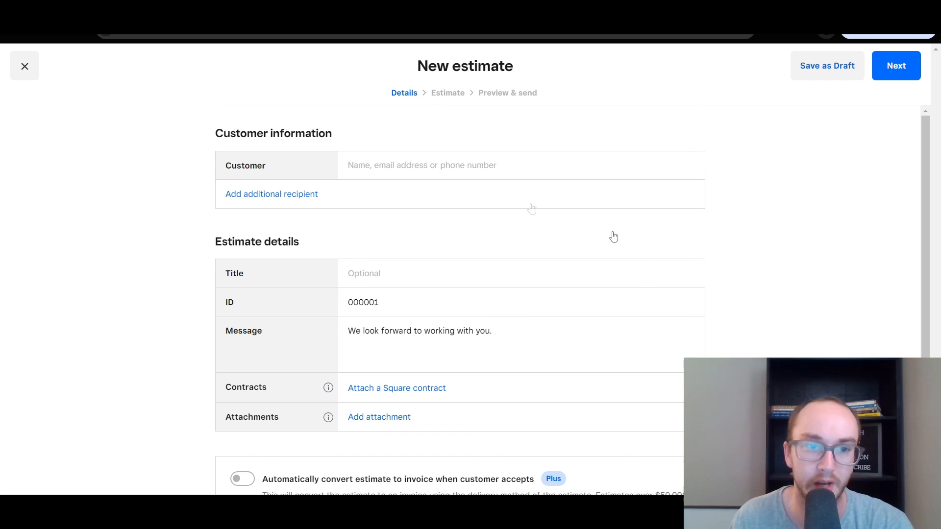
pyautogui.moveTo(922, 282); pyautogui.dragTo(907, 264)
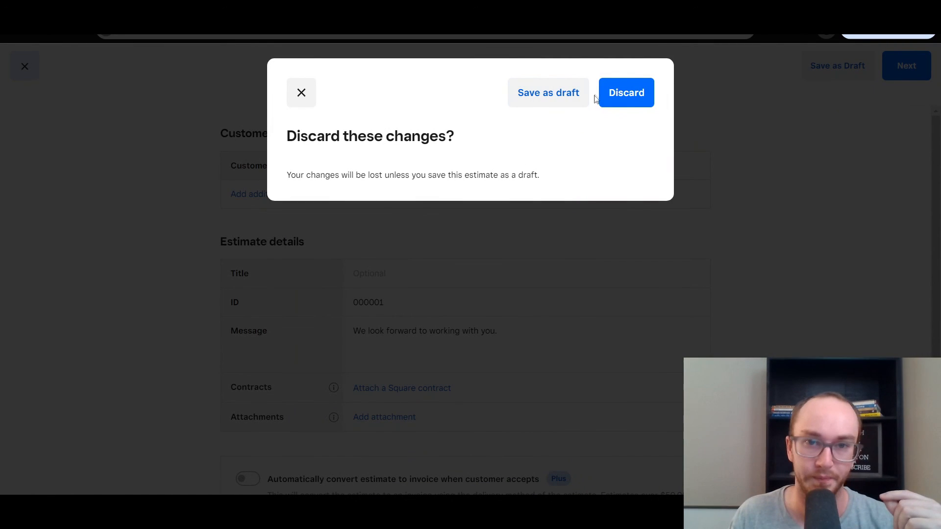
pyautogui.click(625, 97)
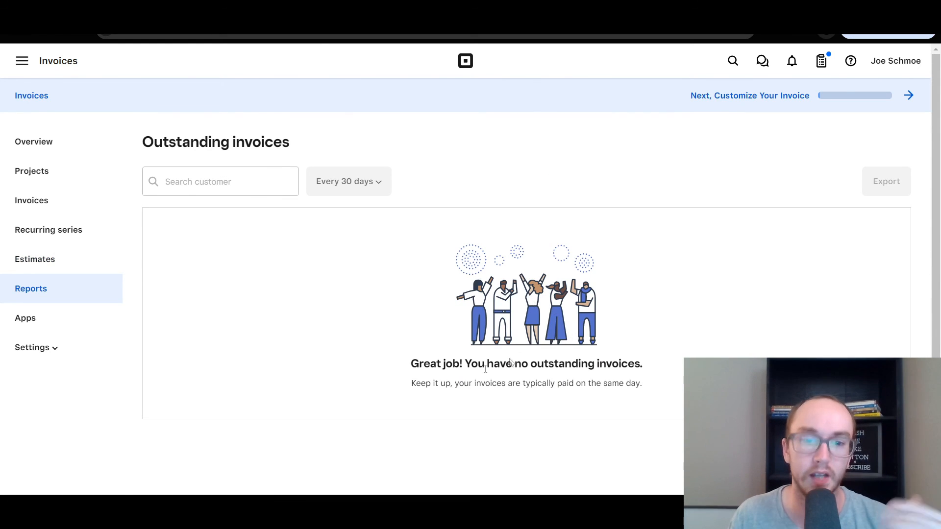
# Scroll through the Projects Plus overview with its 30-day trial, then return to Invoices
pyautogui.moveTo(405, 372); pyautogui.dragTo(642, 388)
pyautogui.click(590, 398)
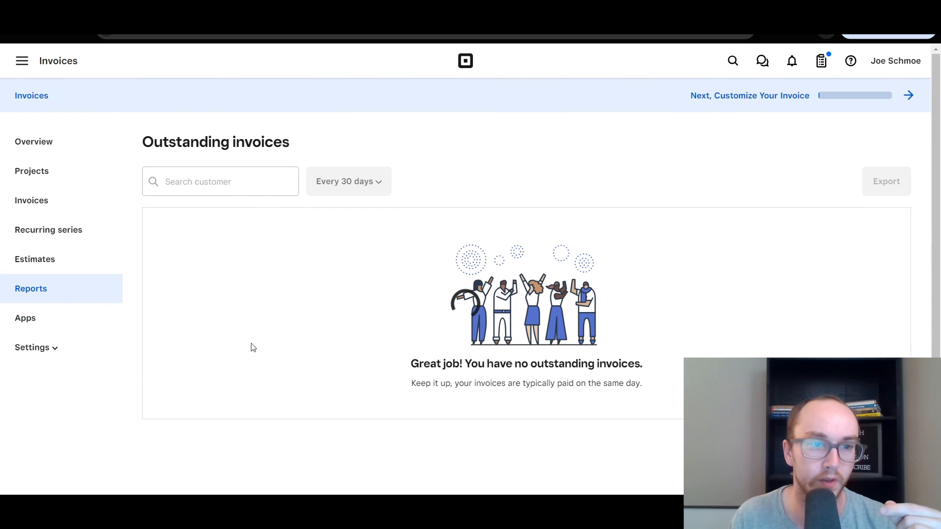
pyautogui.scroll(-10, 459, 340)
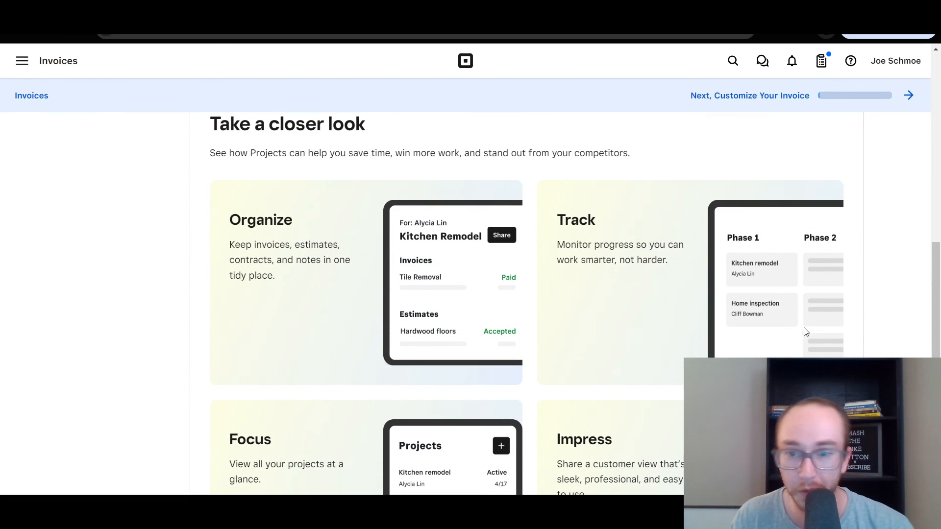
pyautogui.moveTo(935, 297); pyautogui.dragTo(931, 315)
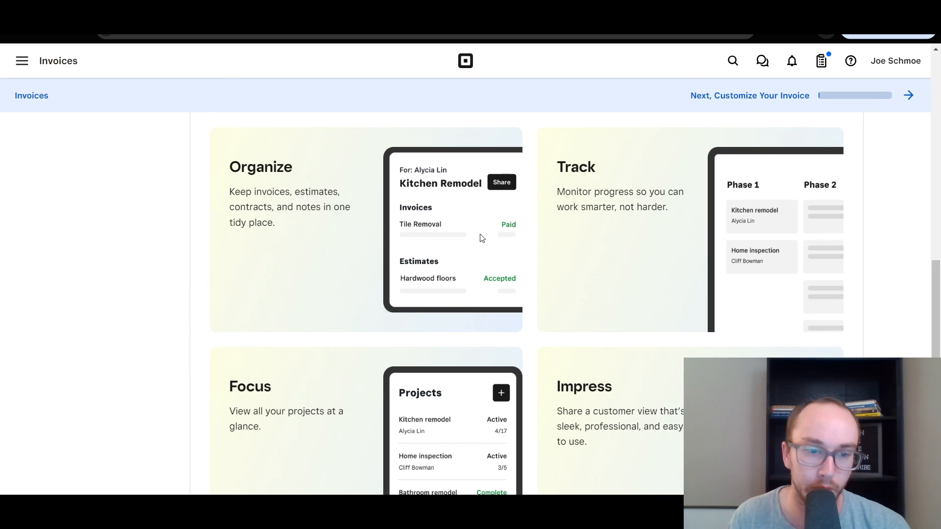
pyautogui.moveTo(939, 351); pyautogui.dragTo(938, 208)
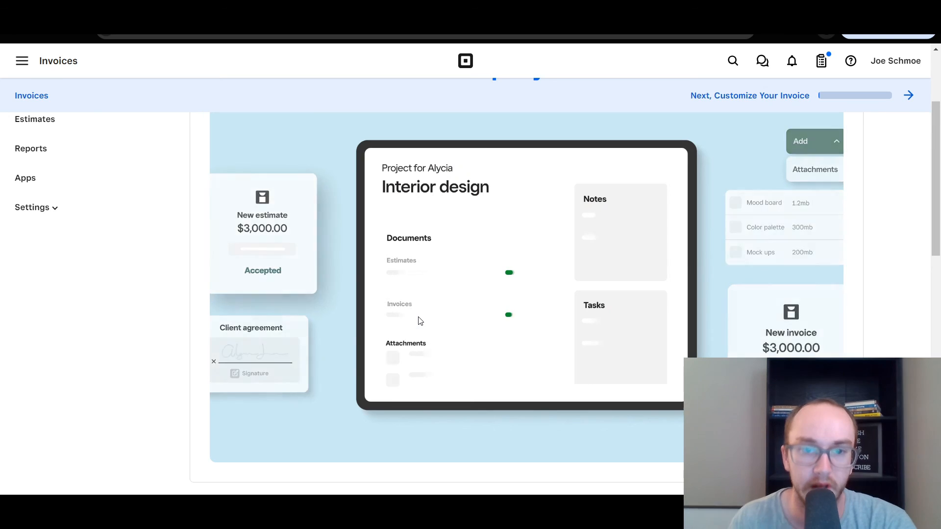
pyautogui.scroll(3, 420, 321)
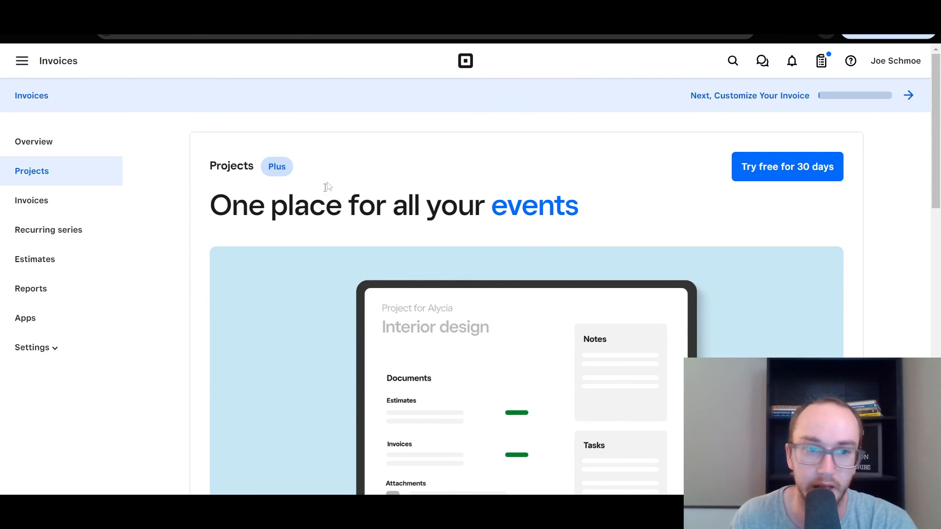
pyautogui.moveTo(227, 165); pyautogui.dragTo(289, 166)
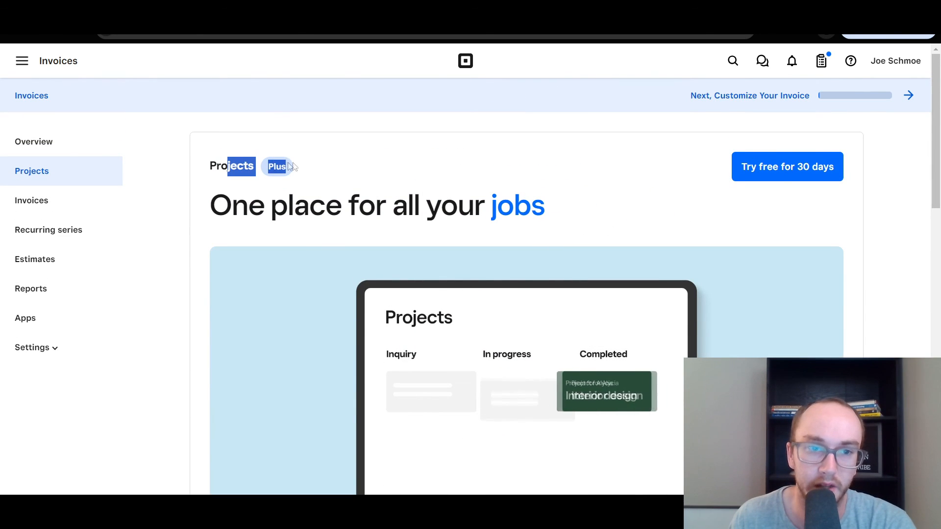
pyautogui.click(346, 165)
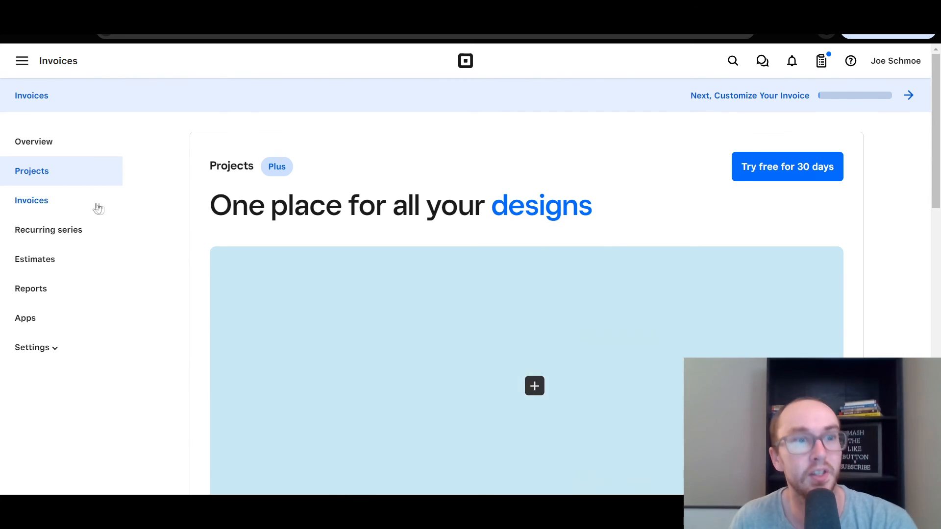
pyautogui.click(101, 207)
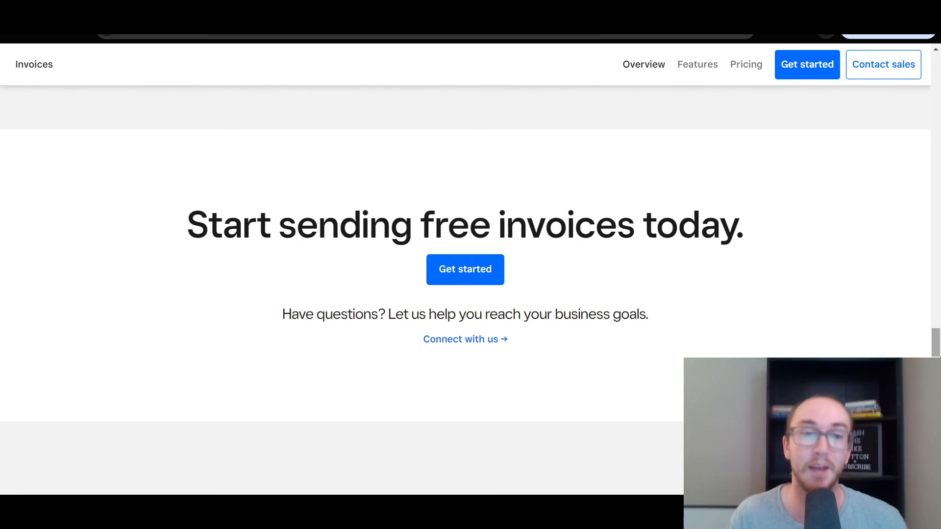
# Scroll up from the Free $0 / Plus $20 pricing toward the page's top banner
pyautogui.scroll(20, 875, 300)
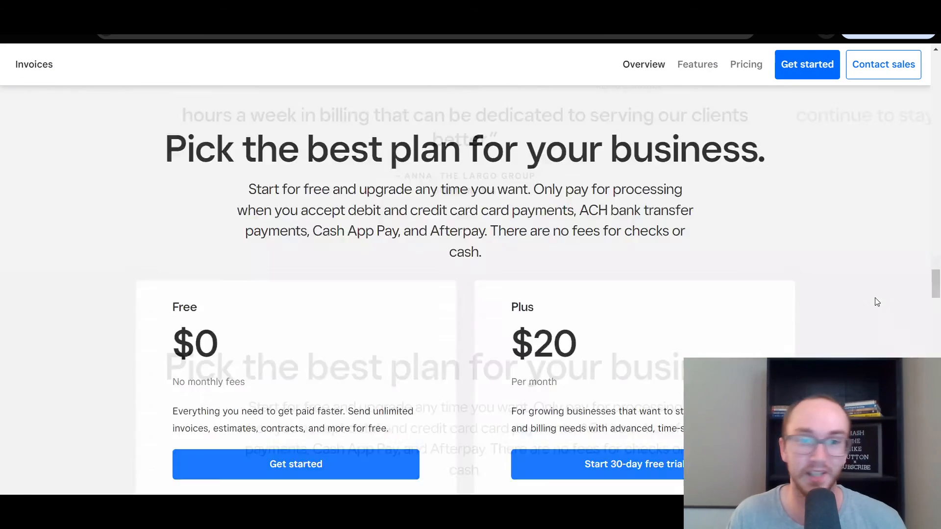